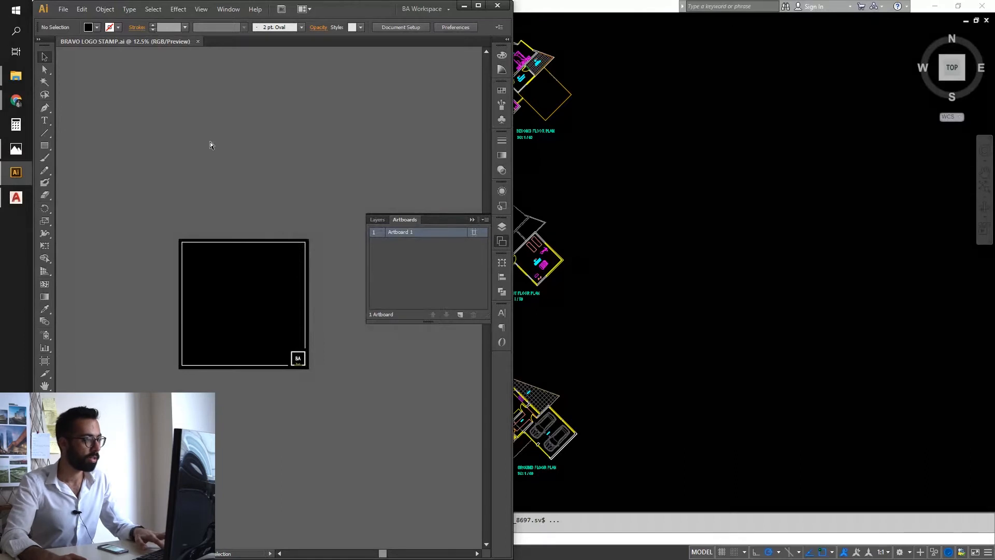
Step: Create a new document in millimetres with one artboard 840 mm wide and 1180 mm high, and maximize the Illustrator window
{"action": "key", "text": "ctrl+n"}
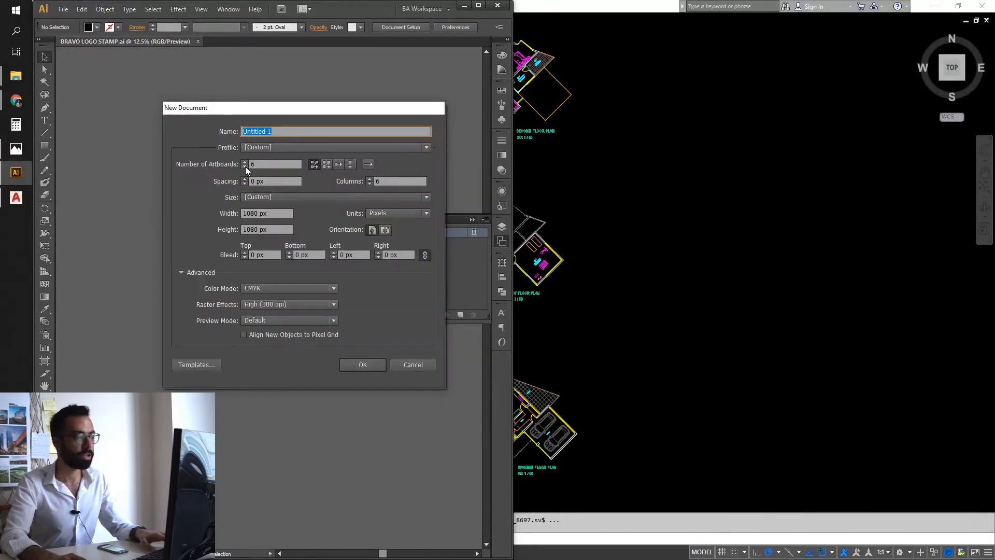
{"action": "double_click", "coordinate": [259, 165]}
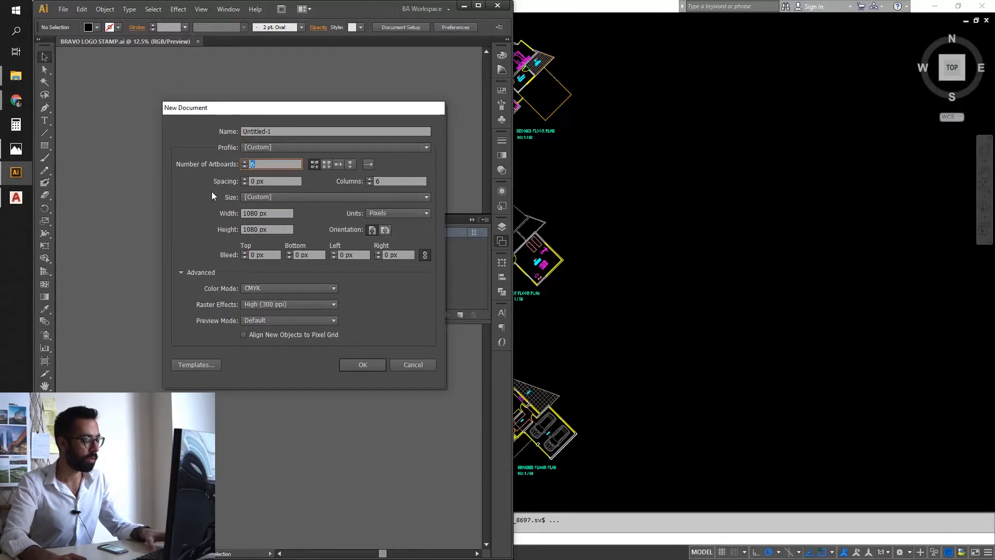
{"action": "type", "text": "1"}
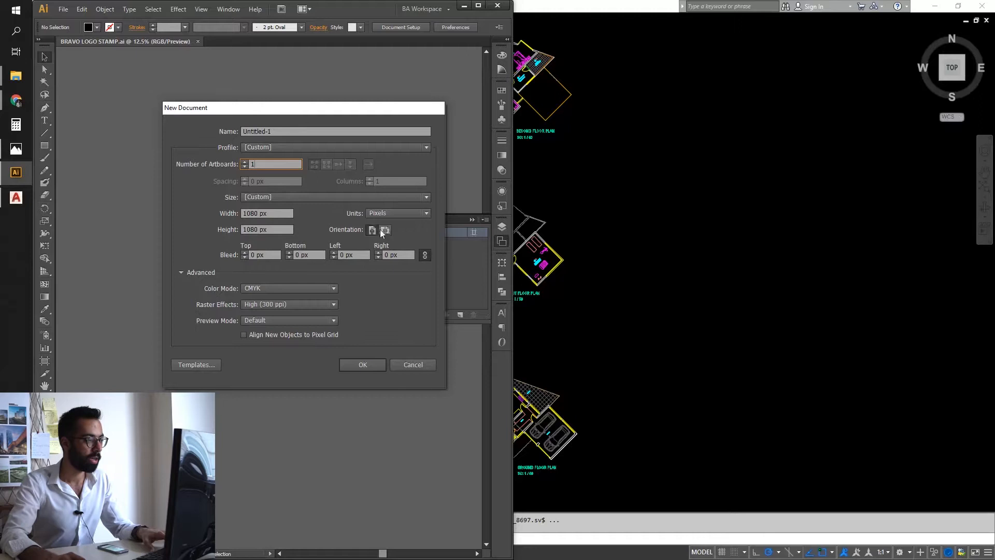
{"action": "left_click", "coordinate": [393, 214]}
{"action": "left_click", "coordinate": [389, 257]}
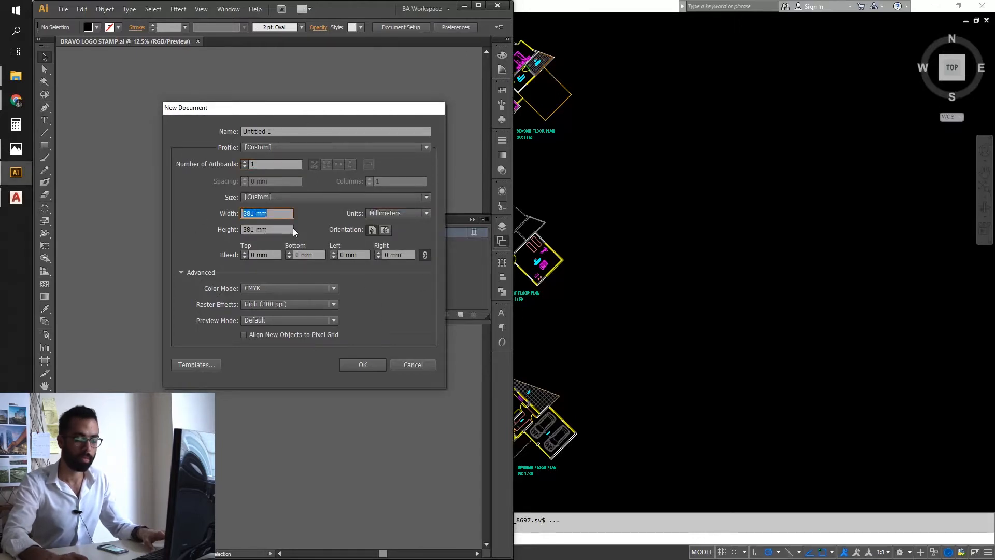
{"action": "type", "text": "840"}
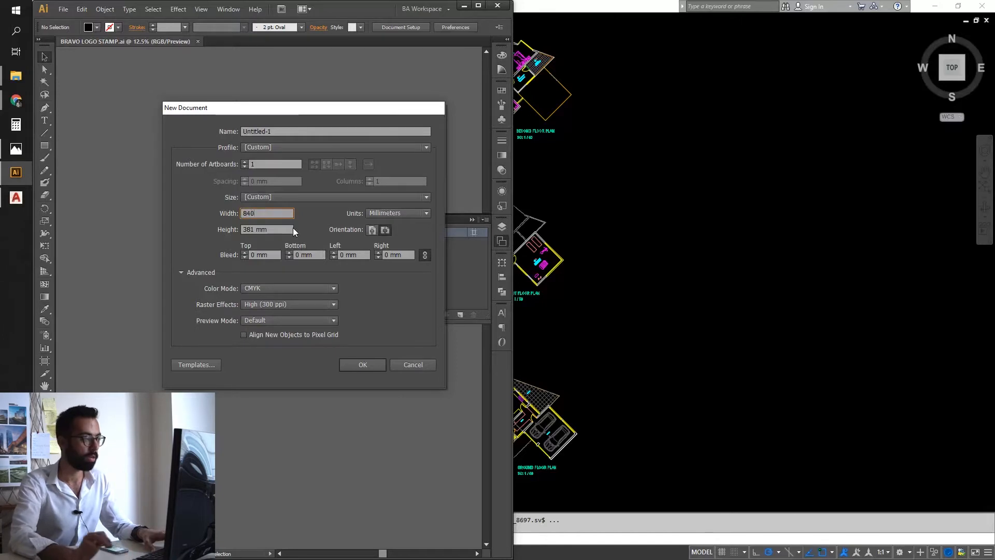
{"action": "key", "text": "Tab"}
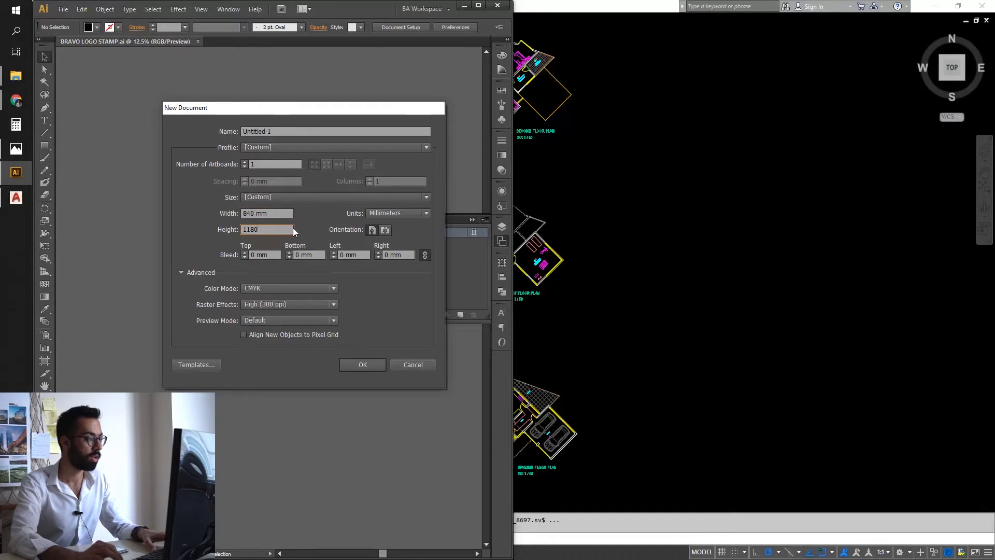
{"action": "left_click", "coordinate": [289, 213]}
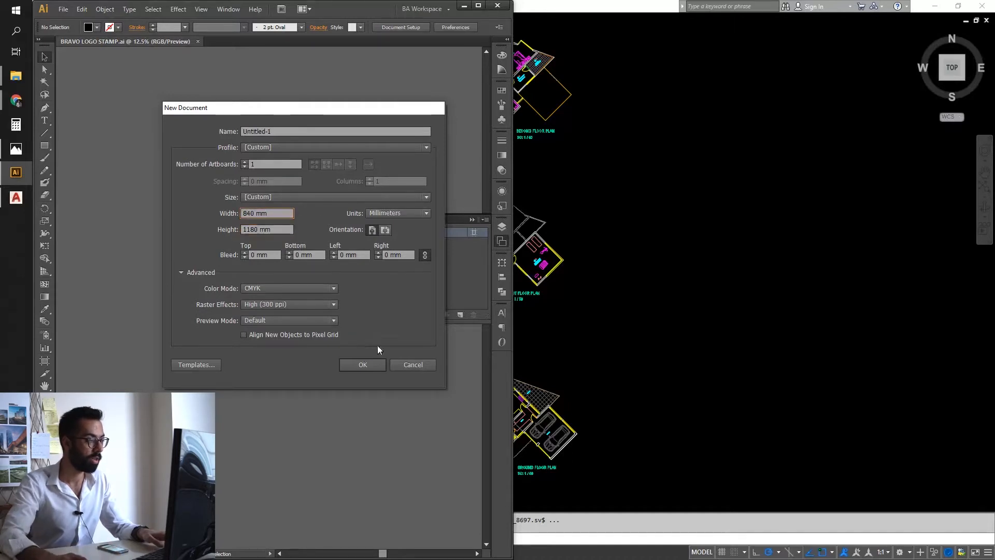
{"action": "left_click", "coordinate": [363, 364]}
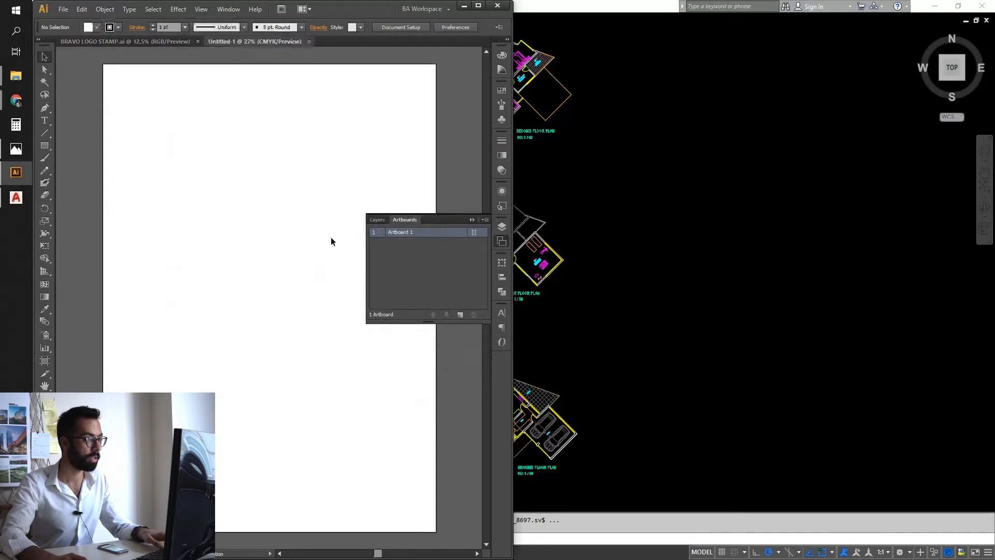
{"action": "key", "text": "super+Up"}
{"action": "left_click_drag", "start_coordinate": [451, 229], "coordinate": [525, 245]}
{"action": "left_click_drag", "start_coordinate": [300, 294], "coordinate": [333, 289]}
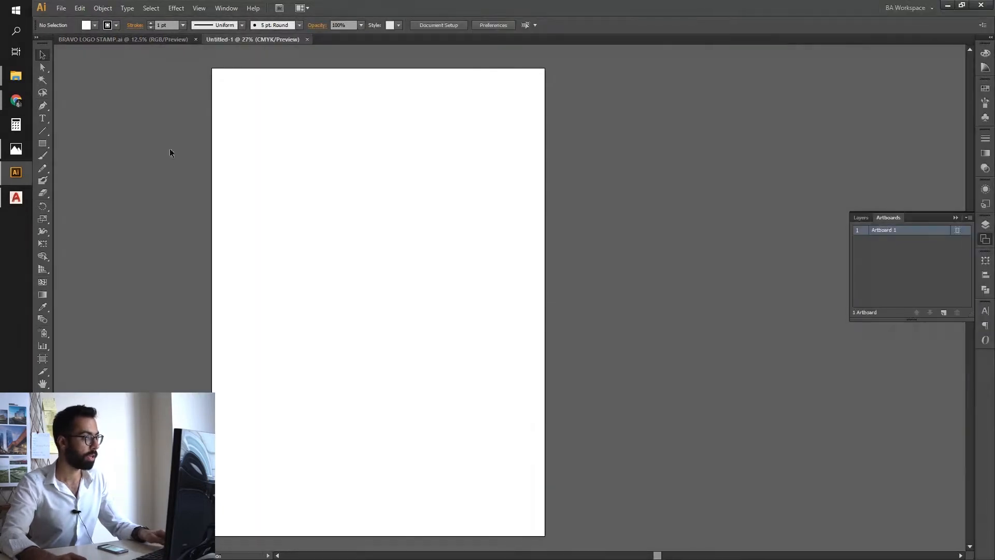
Step: Open the house render 2.jpg from the Lumion project's New folder in the photo viewer
{"action": "left_click", "coordinate": [16, 76]}
{"action": "left_click", "coordinate": [95, 56]}
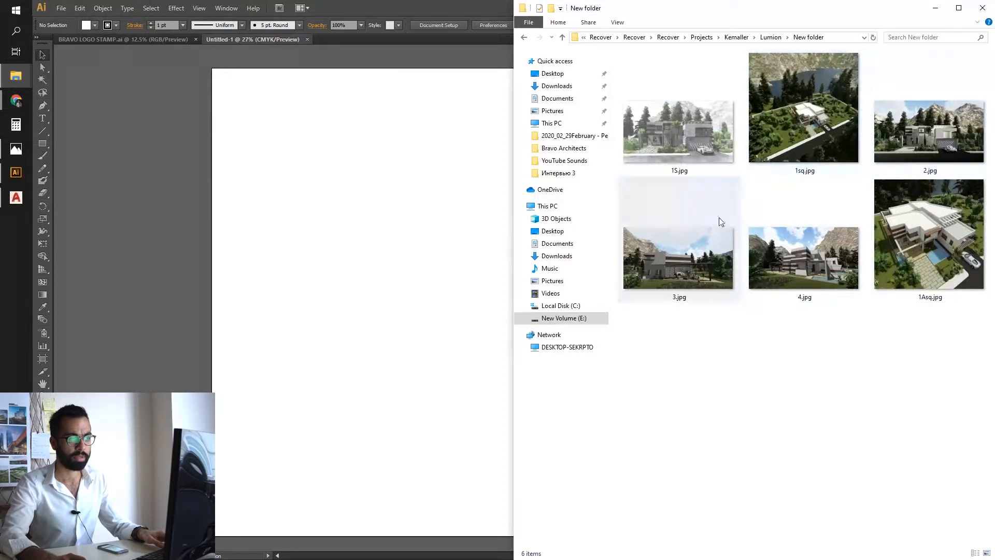
{"action": "double_click", "coordinate": [928, 132]}
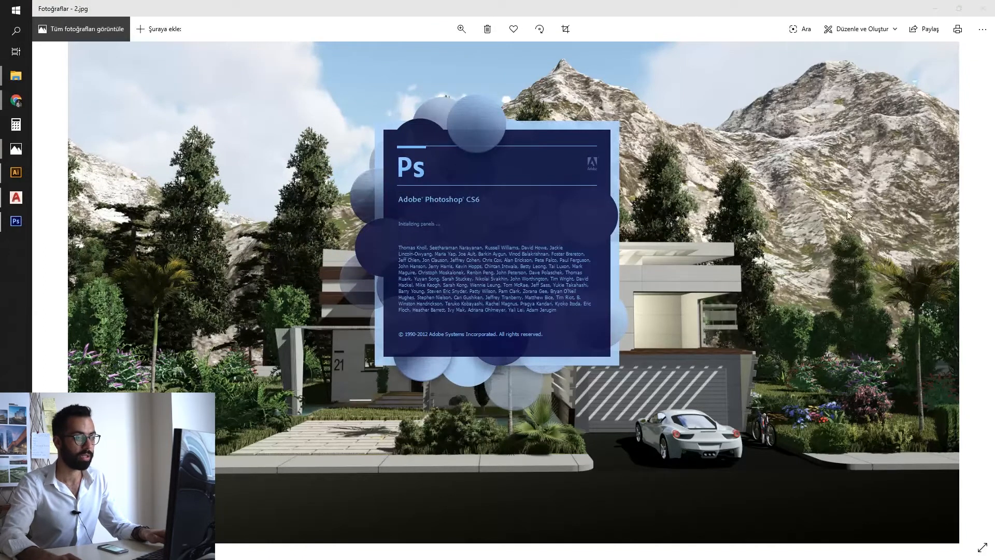
Step: Switch to Photoshop and open 2.jpg from the New folder in it
{"action": "key", "text": "alt+Tab"}
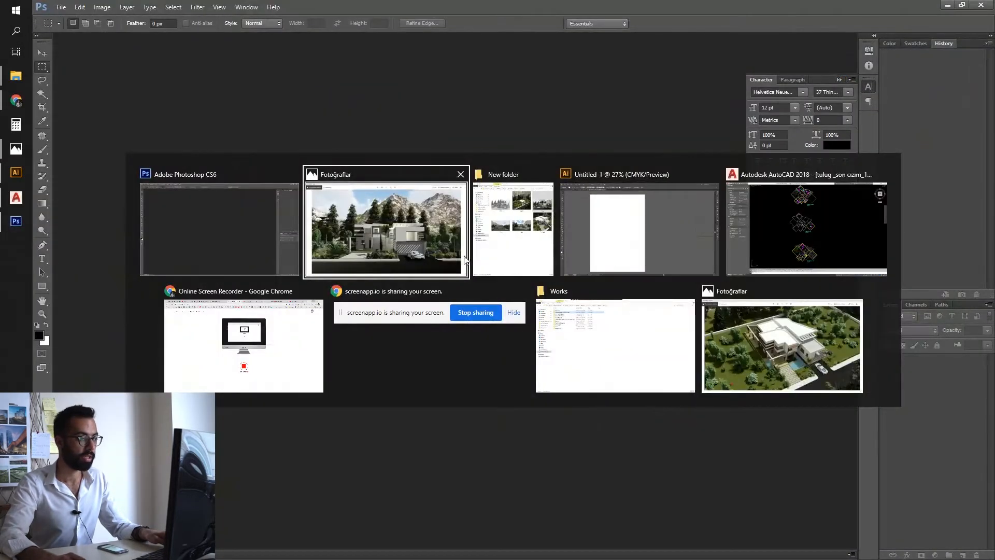
{"action": "key", "text": "alt+Tab"}
{"action": "left_click", "coordinate": [513, 228]}
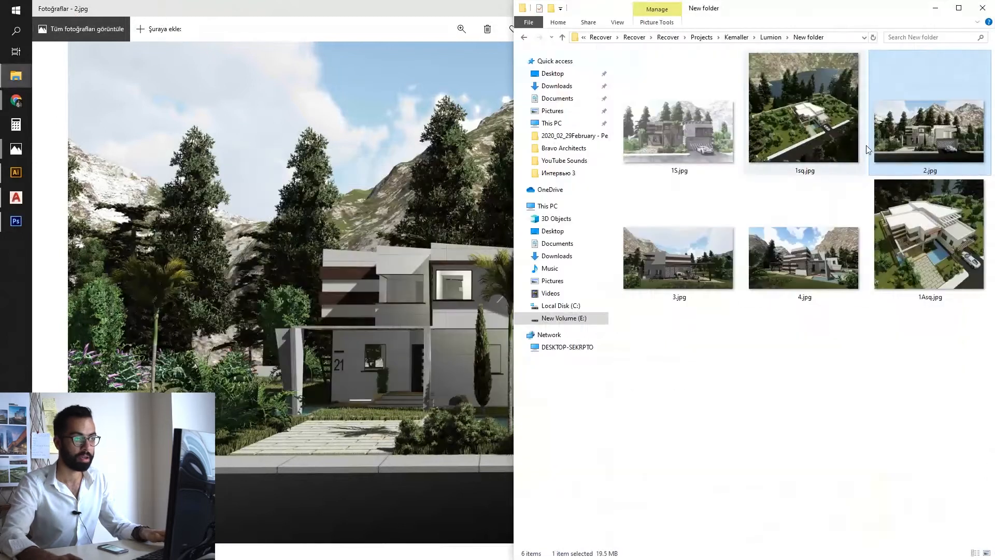
{"action": "key", "text": "alt+Tab"}
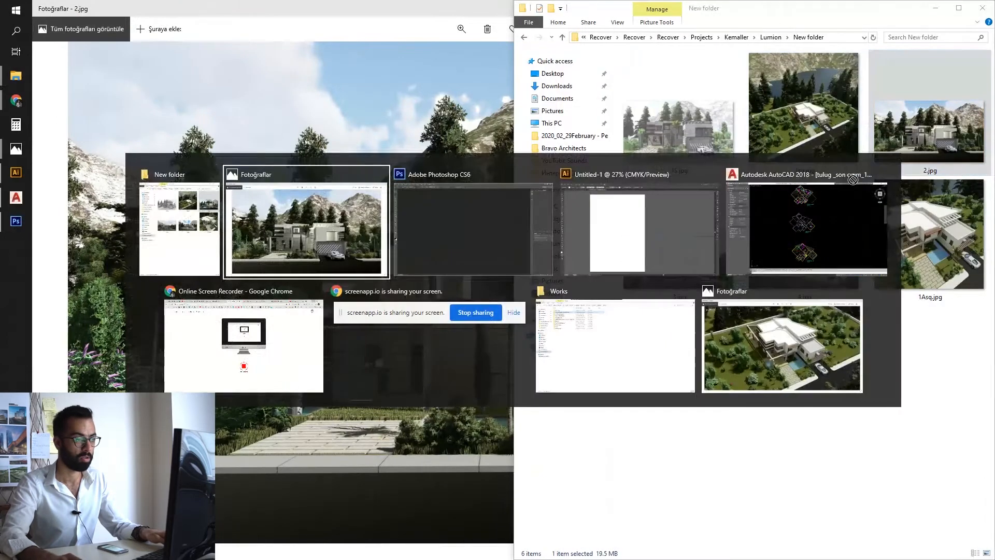
{"action": "left_click", "coordinate": [474, 235]}
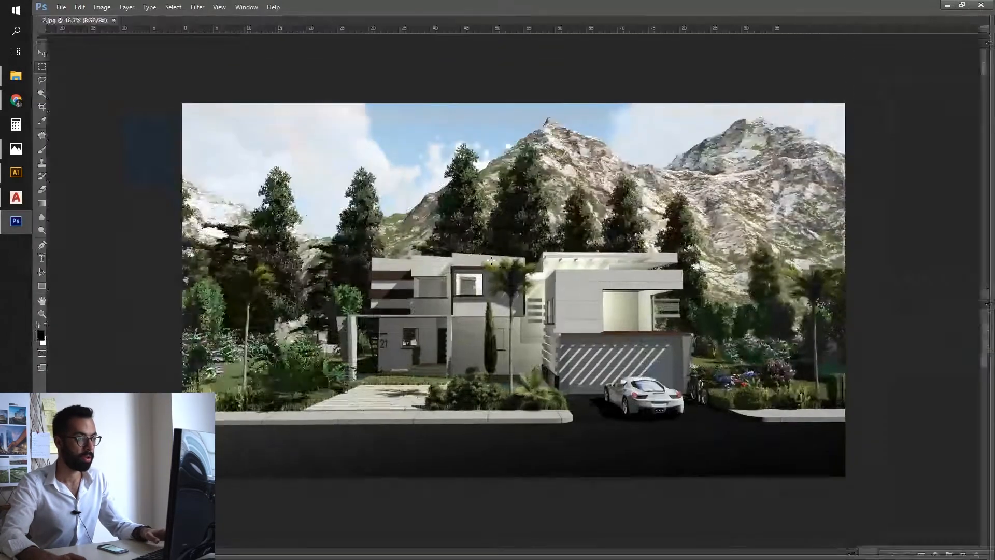
Step: Build up a selection of the sky behind the mountains, including the blue areas and the clouds
{"action": "left_click", "coordinate": [642, 126], "text": "shift"}
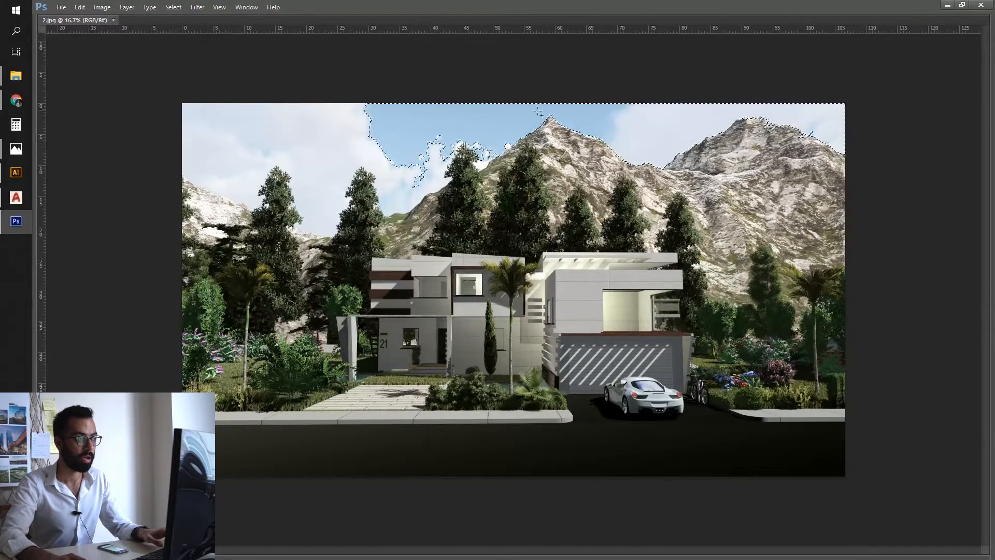
{"action": "left_click", "coordinate": [429, 148], "text": "shift"}
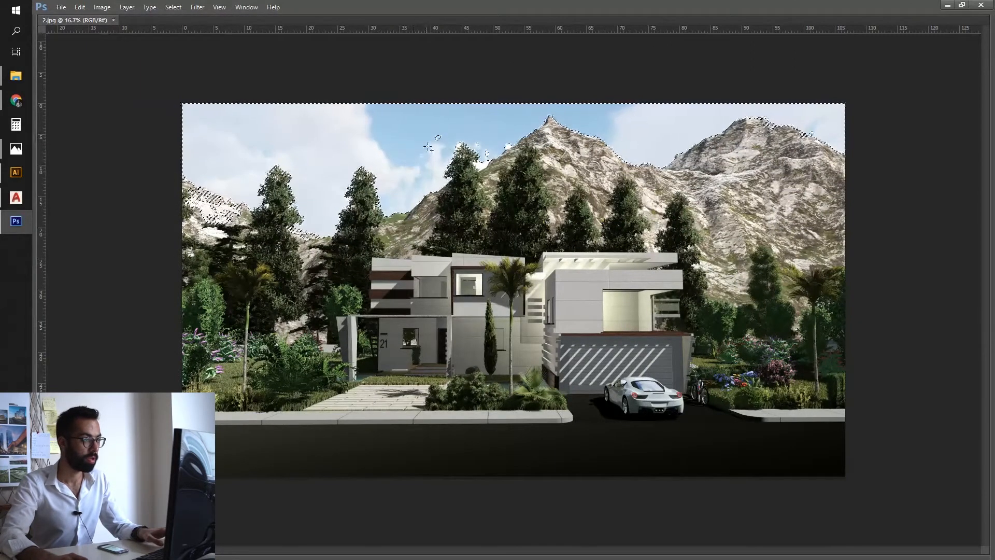
{"action": "left_click", "coordinate": [438, 139], "text": "shift"}
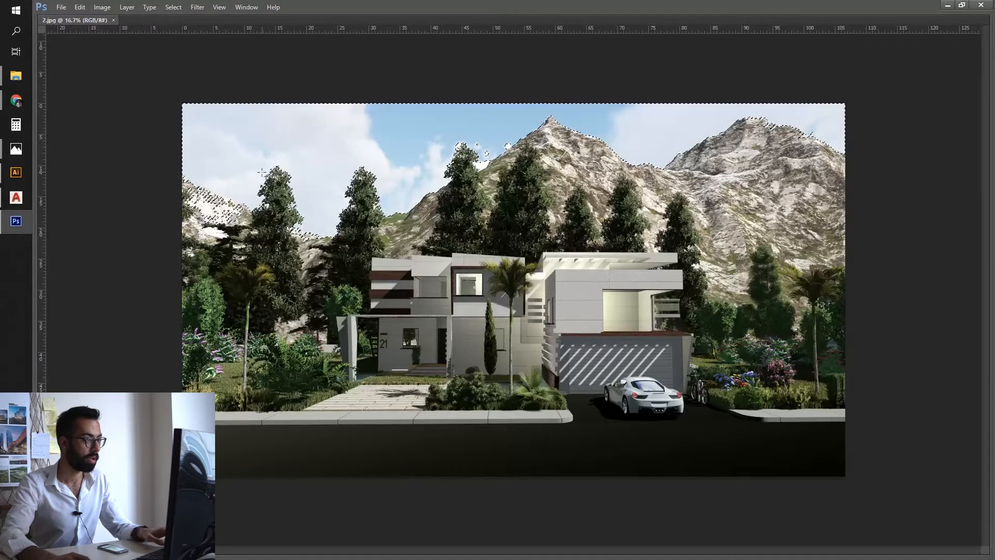
Step: Trace the ridge of the left mountain with the Pen tool and subtract the snowy rock from the sky selection
{"action": "scroll", "coordinate": [262, 173], "scroll_direction": "up", "scroll_amount": 3}
{"action": "left_click", "coordinate": [510, 259]}
{"action": "left_click", "coordinate": [489, 235]}
{"action": "left_click_drag", "start_coordinate": [458, 229], "coordinate": [438, 212]}
{"action": "left_click", "coordinate": [406, 199]}
{"action": "left_click", "coordinate": [380, 186]}
{"action": "left_click", "coordinate": [366, 179]}
{"action": "left_click", "coordinate": [353, 176]}
{"action": "left_click", "coordinate": [342, 172]}
{"action": "left_click", "coordinate": [321, 171]}
{"action": "left_click", "coordinate": [276, 129]}
{"action": "left_click_drag", "start_coordinate": [231, 145], "coordinate": [219, 198]}
{"action": "left_click_drag", "start_coordinate": [225, 257], "coordinate": [240, 321]}
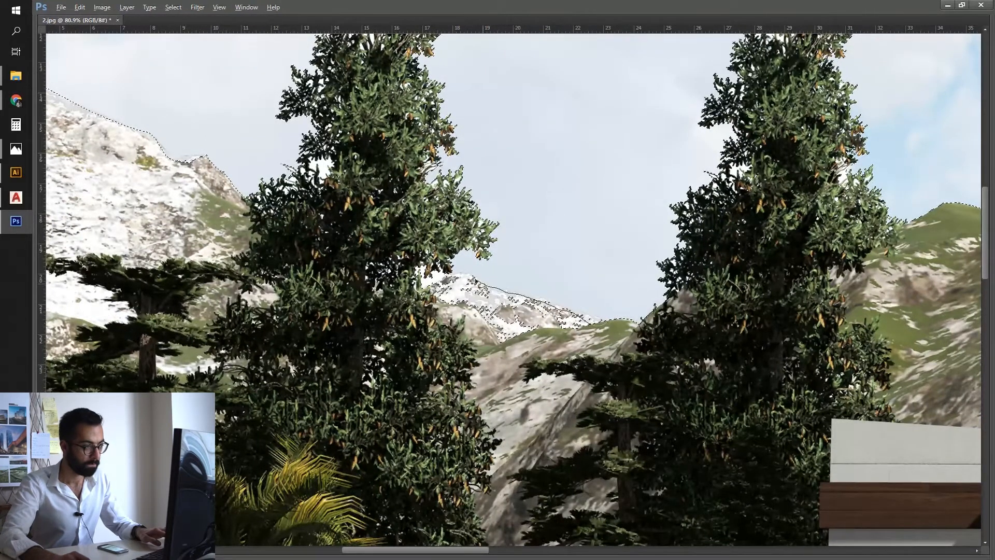
Step: Add the leftover cloud patches around the tree beside the central peak to the sky selection
{"action": "mouse_move", "coordinate": [432, 297]}
{"action": "left_mouse_down"}
{"action": "mouse_move", "coordinate": [520, 357]}
{"action": "mouse_move", "coordinate": [575, 342]}
{"action": "left_mouse_up"}
{"action": "scroll", "coordinate": [576, 352], "scroll_direction": "down", "scroll_amount": 6}
{"action": "left_click_drag", "start_coordinate": [665, 330], "coordinate": [338, 392]}
{"action": "scroll", "coordinate": [614, 181], "scroll_direction": "up", "scroll_amount": 3}
{"action": "left_click_drag", "start_coordinate": [615, 181], "coordinate": [476, 305]}
{"action": "left_click", "coordinate": [453, 340]}
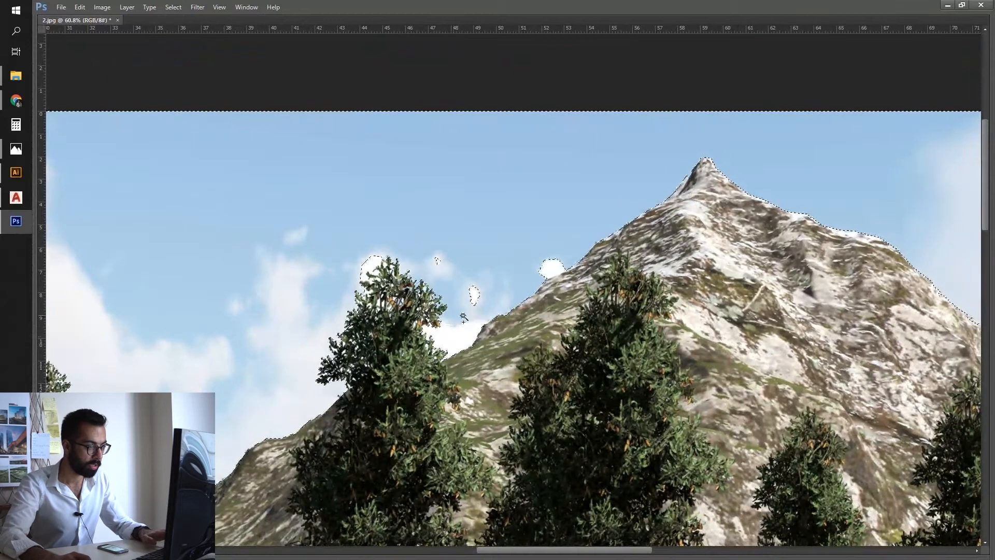
{"action": "left_click", "coordinate": [473, 294]}
{"action": "left_click", "coordinate": [550, 270]}
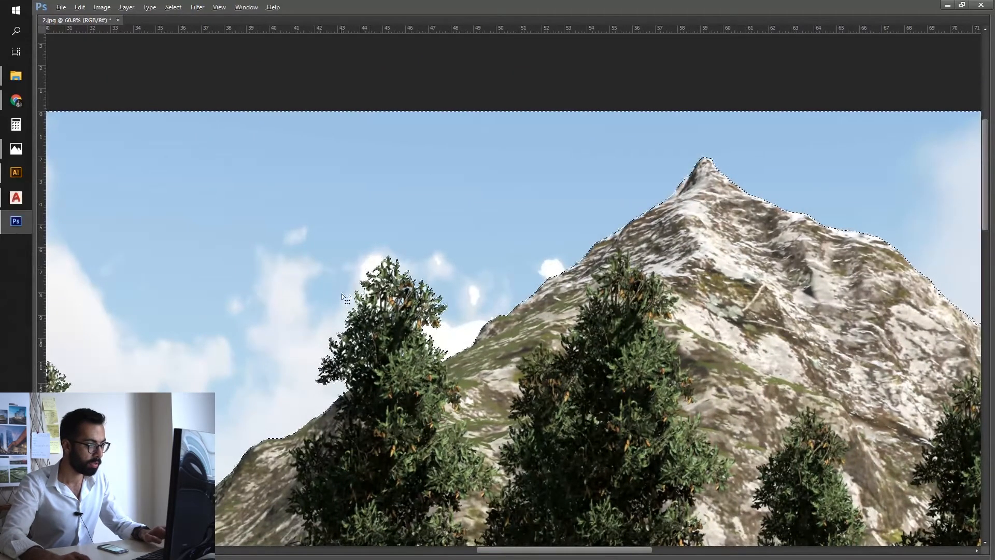
Step: Trace the right mountain's ridge with the Pen tool and subtract its snowy slopes from the sky selection
{"action": "scroll", "coordinate": [338, 289], "scroll_direction": "down", "scroll_amount": 4}
{"action": "left_click_drag", "start_coordinate": [682, 315], "coordinate": [399, 293]}
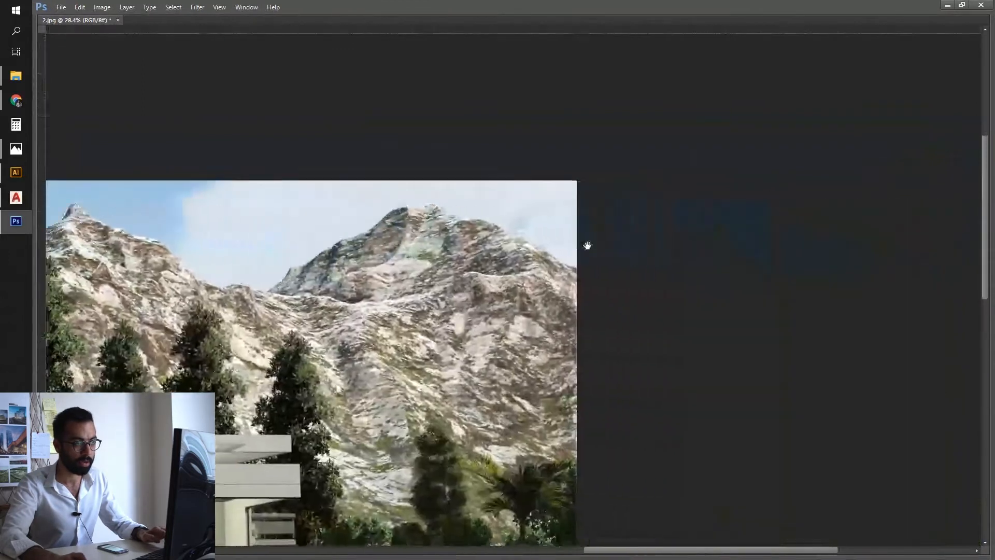
{"action": "scroll", "coordinate": [440, 195], "scroll_direction": "up", "scroll_amount": 5}
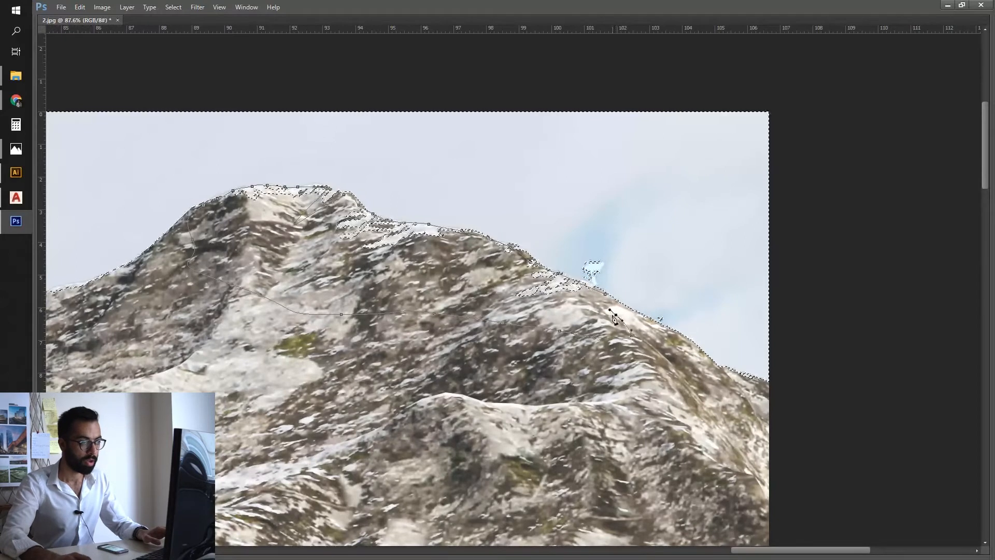
{"action": "left_click", "coordinate": [605, 294]}
{"action": "key", "text": "ctrl+z"}
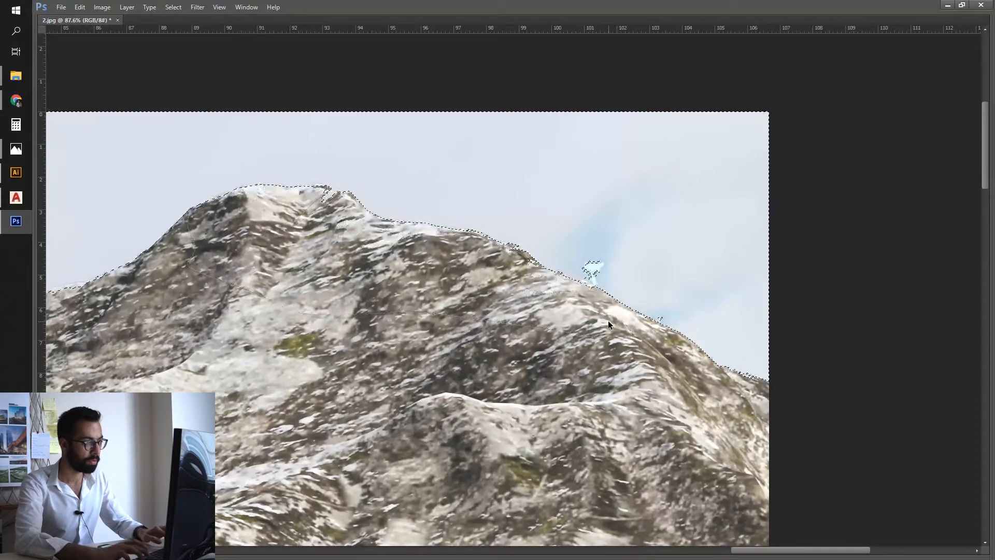
Step: Add the small unselected cloud patch above the right mountain's slope to the sky selection with the Rectangular Marquee
{"action": "scroll", "coordinate": [608, 324], "scroll_direction": "up", "scroll_amount": 5}
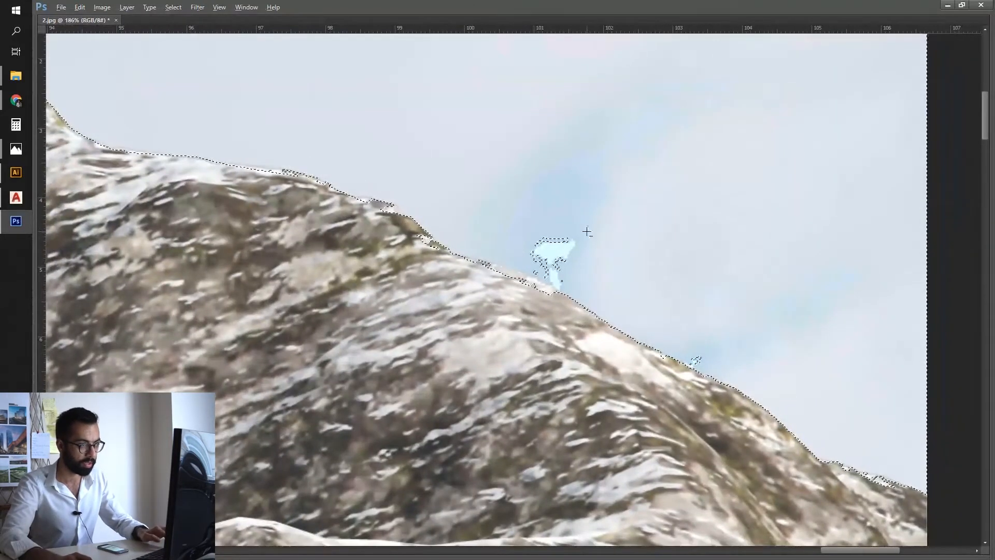
{"action": "scroll", "coordinate": [716, 234], "scroll_direction": "down", "scroll_amount": 6}
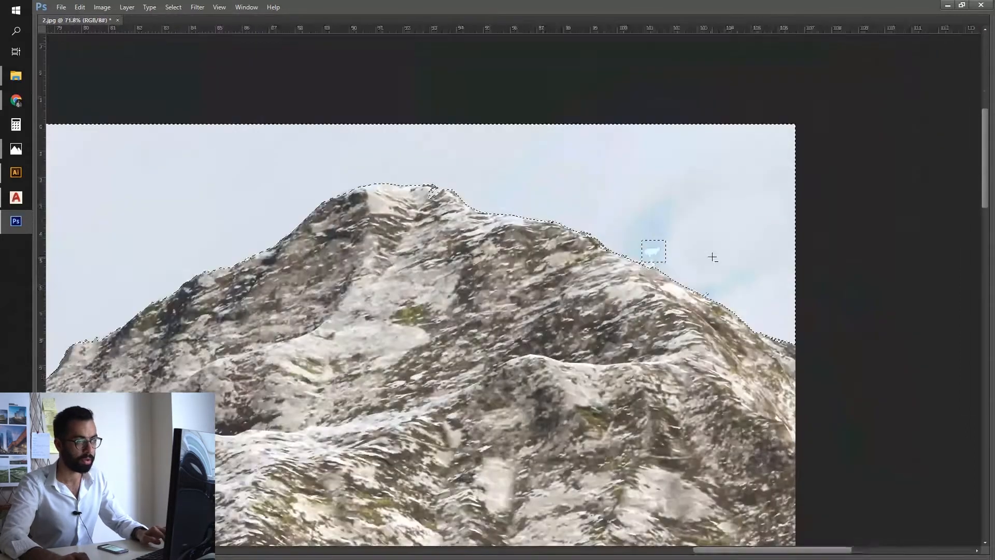
{"action": "scroll", "coordinate": [710, 252], "scroll_direction": "up", "scroll_amount": 4}
{"action": "key", "text": "ctrl+z"}
{"action": "left_click_drag", "start_coordinate": [607, 226], "coordinate": [643, 270]}
{"action": "scroll", "coordinate": [664, 280], "scroll_direction": "down", "scroll_amount": 6}
{"action": "scroll", "coordinate": [732, 266], "scroll_direction": "down", "scroll_amount": 4}
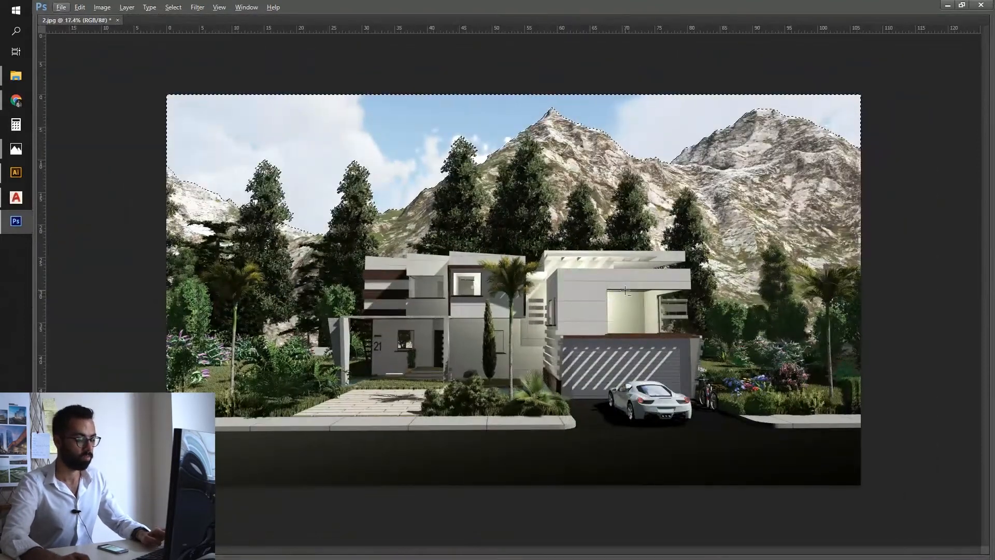
Step: Convert the background to Layer 0, delete the selected sky and deselect
{"action": "key", "text": "Tab"}
{"action": "double_click", "coordinate": [944, 359]}
{"action": "key", "text": "Return"}
{"action": "key", "text": "Delete"}
{"action": "key", "text": "ctrl+d"}
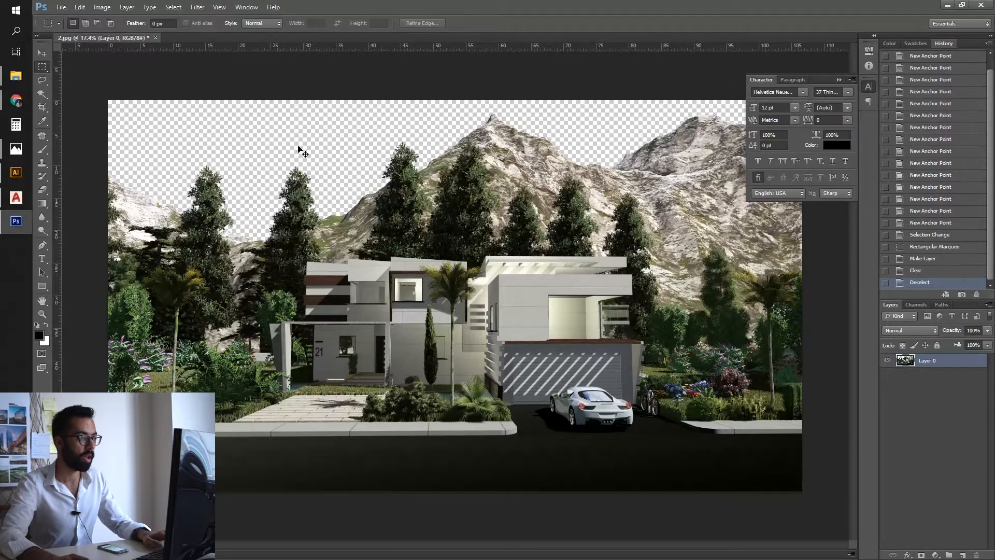
Step: Save a PNG copy of the image as 2.png in the New folder and check the saving progress
{"action": "key", "text": "ctrl+shift+s"}
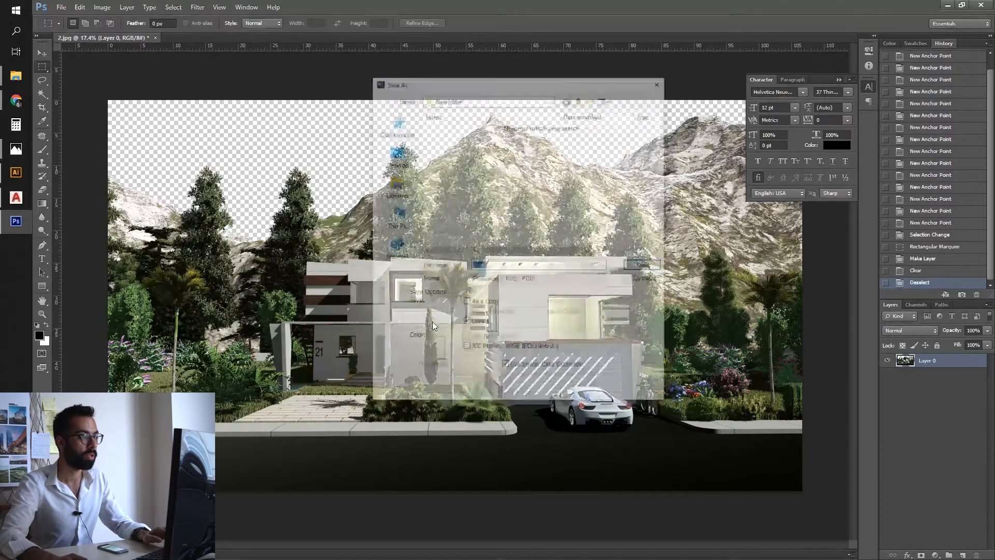
{"action": "left_click", "coordinate": [539, 279]}
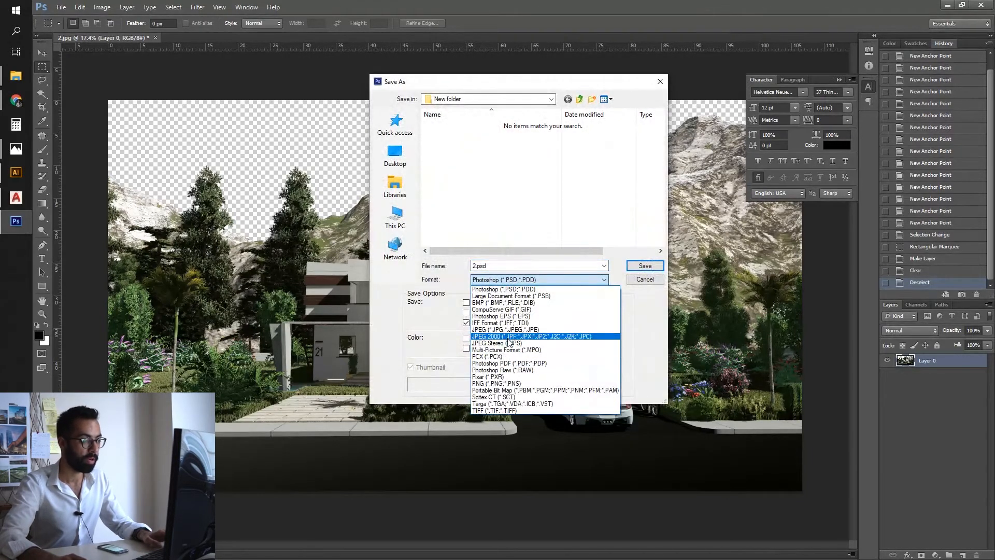
{"action": "left_click", "coordinate": [504, 384]}
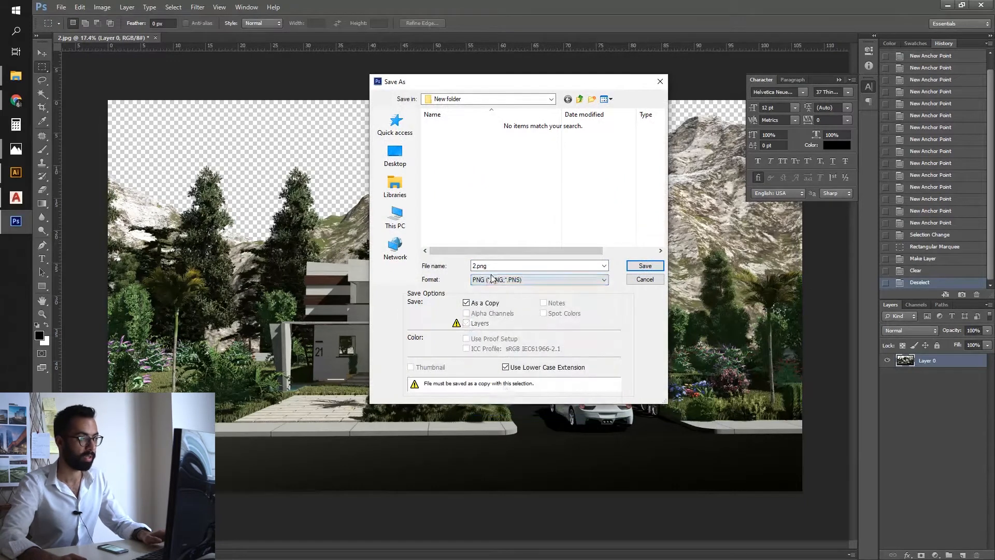
{"action": "left_click", "coordinate": [644, 266]}
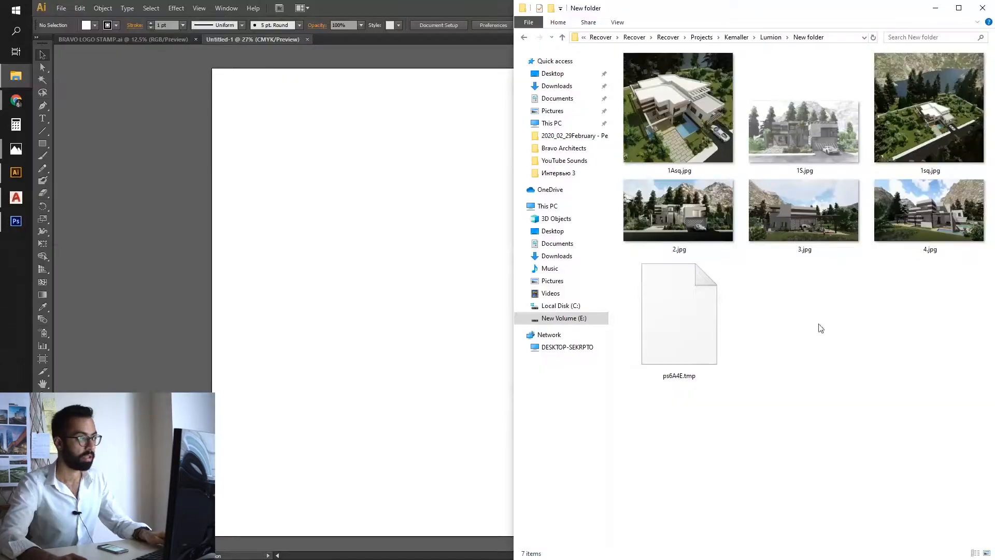
{"action": "key", "text": "alt+Tab"}
{"action": "left_click", "coordinate": [438, 231]}
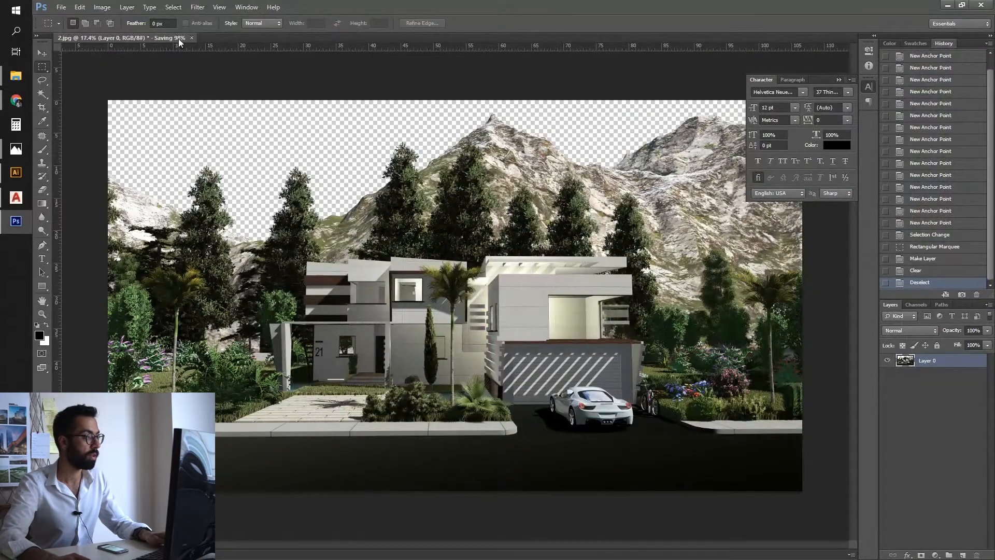
Step: Switch to Illustrator and draw a strokeless rectangle of about 840 × 1180 mm covering the whole artboard
{"action": "key", "text": "alt+Tab"}
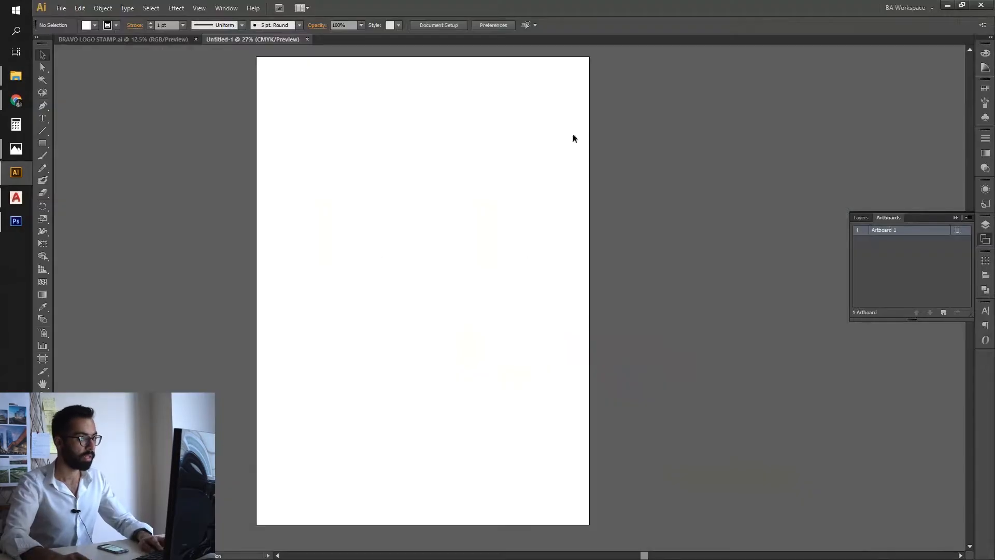
{"action": "key", "text": "m"}
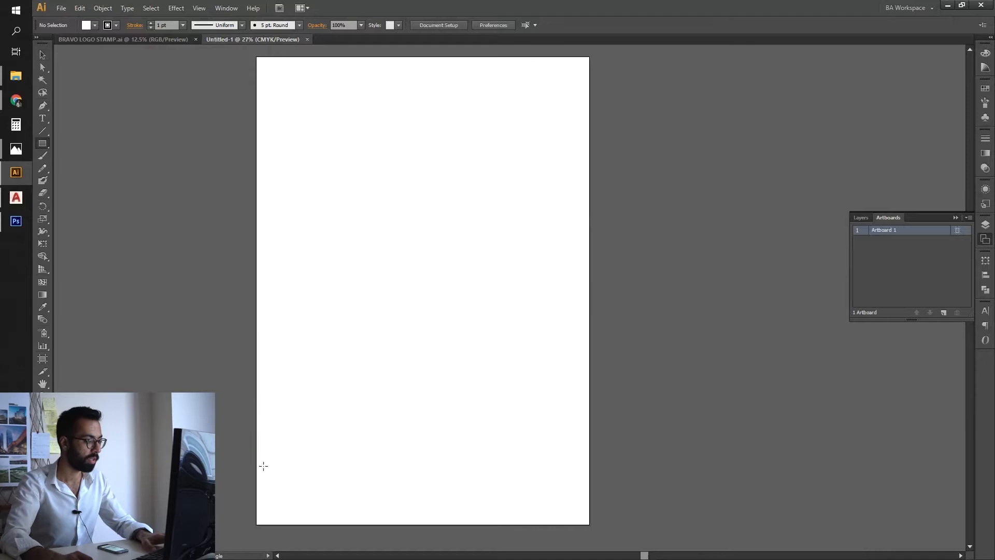
{"action": "mouse_move", "coordinate": [258, 525]}
{"action": "left_mouse_down"}
{"action": "mouse_move", "coordinate": [388, 424]}
{"action": "mouse_move", "coordinate": [460, 394]}
{"action": "mouse_move", "coordinate": [591, 57]}
{"action": "left_mouse_up"}
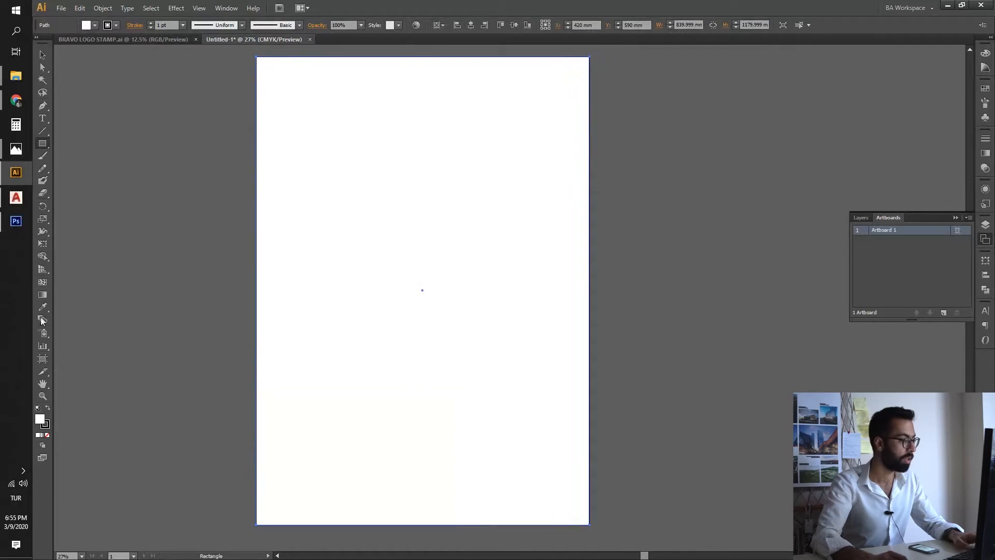
{"action": "left_click", "coordinate": [47, 435]}
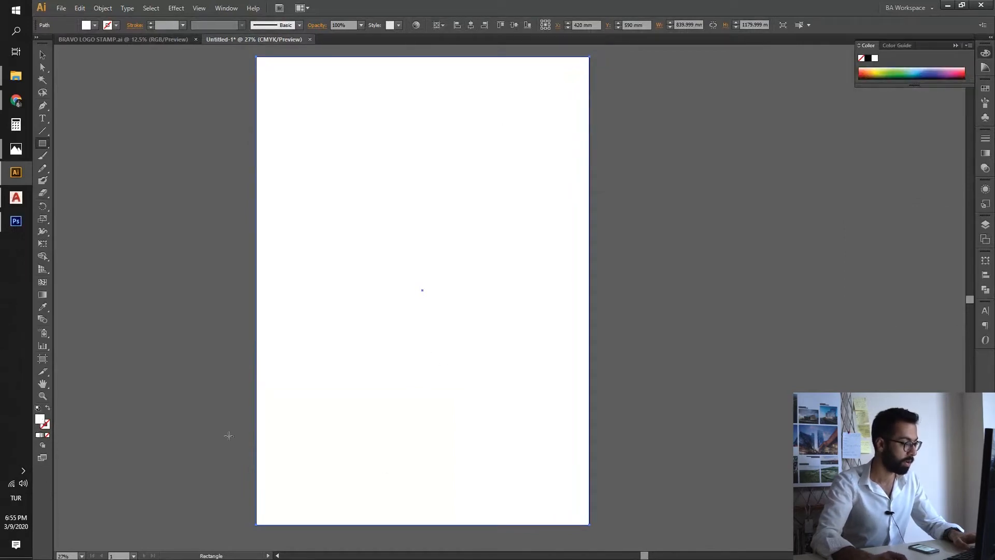
Step: Fill the rectangle with a light-to-mid-grey linear gradient running vertically at -90°, lighter at the top
{"action": "left_click", "coordinate": [985, 154]}
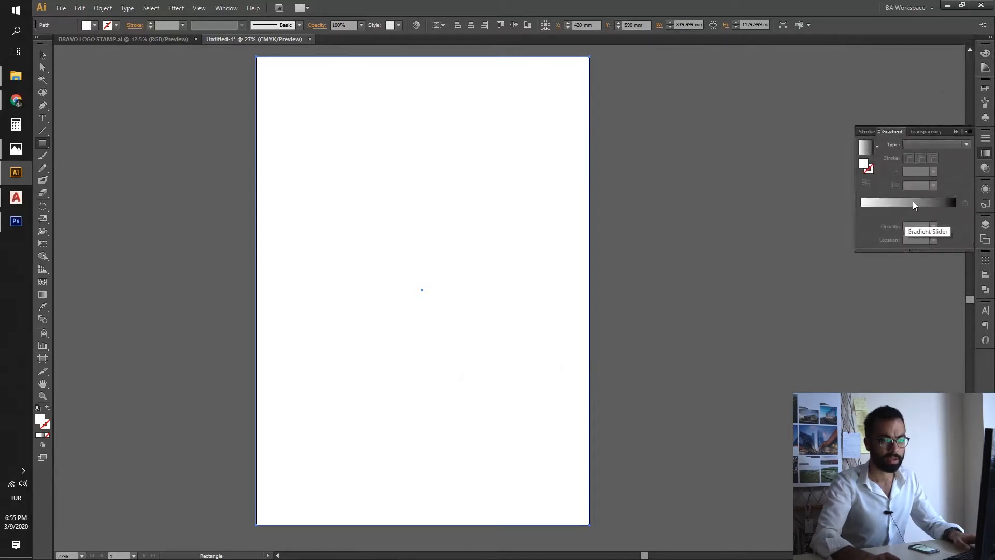
{"action": "left_click", "coordinate": [915, 201]}
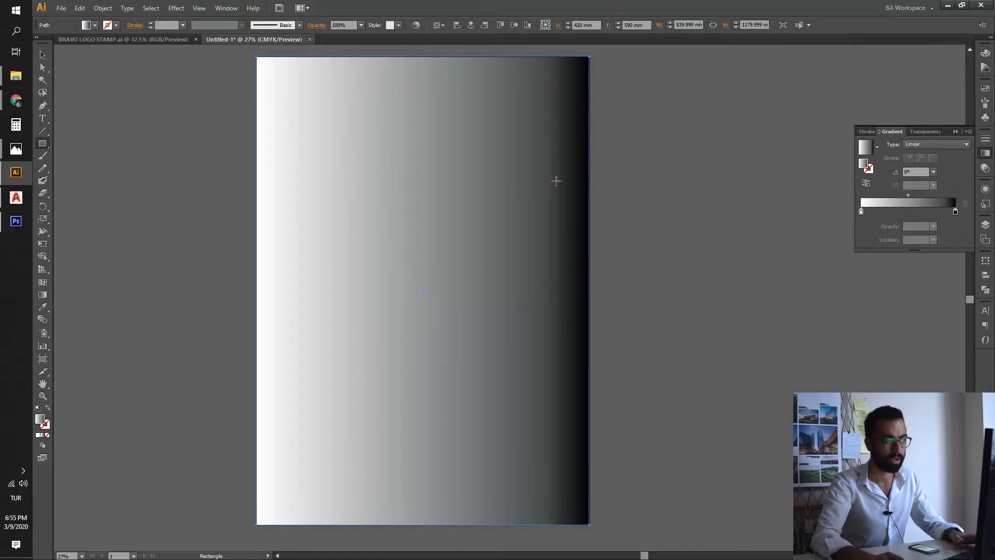
{"action": "double_click", "coordinate": [955, 211]}
{"action": "left_click_drag", "start_coordinate": [921, 250], "coordinate": [904, 252]}
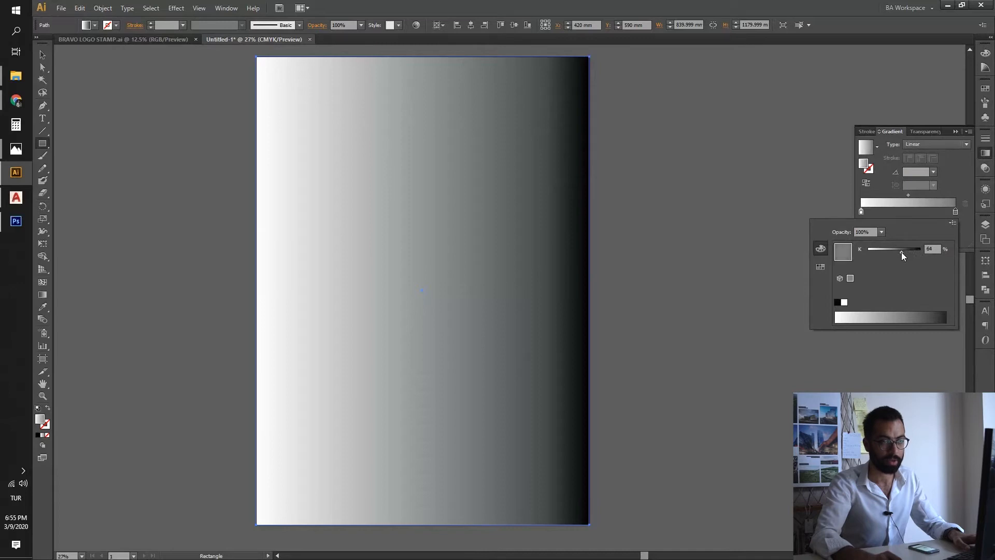
{"action": "mouse_move", "coordinate": [900, 252]}
{"action": "left_mouse_down"}
{"action": "mouse_move", "coordinate": [877, 250]}
{"action": "mouse_move", "coordinate": [889, 252]}
{"action": "left_mouse_up"}
{"action": "double_click", "coordinate": [860, 212]}
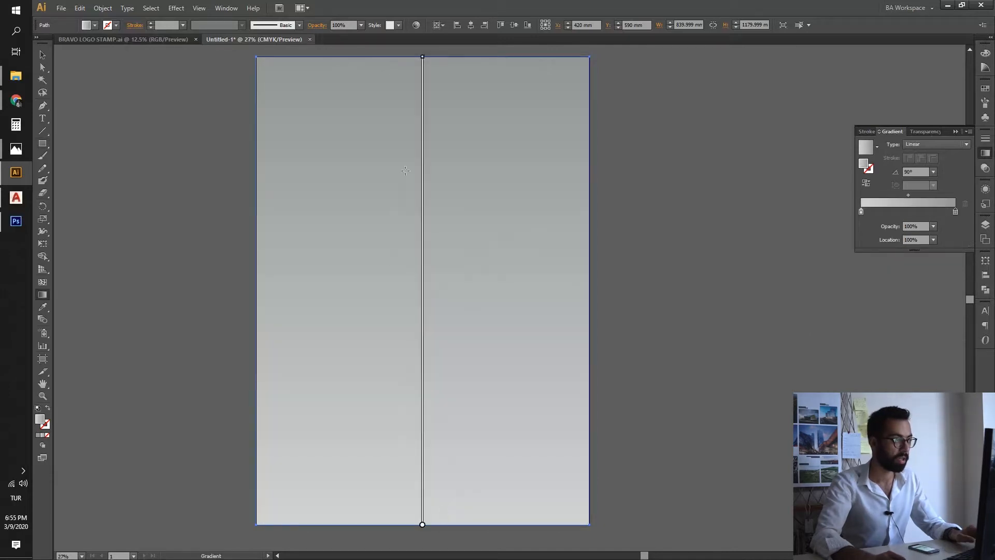
{"action": "left_click_drag", "start_coordinate": [422, 56], "coordinate": [423, 522]}
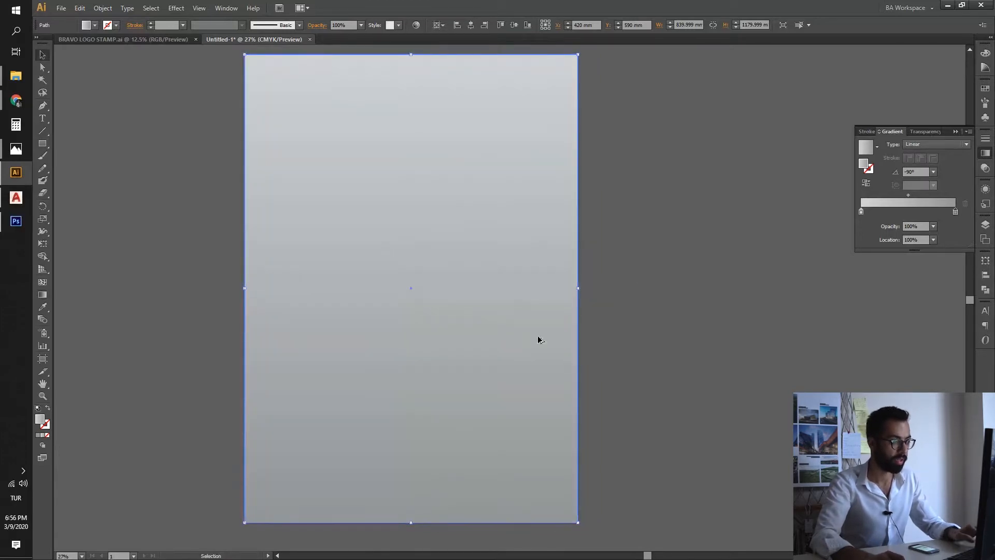
Step: Place a solid blue (#00BDFF) rectangle of the same size behind the grey gradient rectangle
{"action": "key", "text": "shift+F7"}
{"action": "double_click", "coordinate": [42, 421]}
{"action": "key", "text": "Escape"}
{"action": "double_click", "coordinate": [41, 420]}
{"action": "left_click_drag", "start_coordinate": [525, 287], "coordinate": [526, 279]}
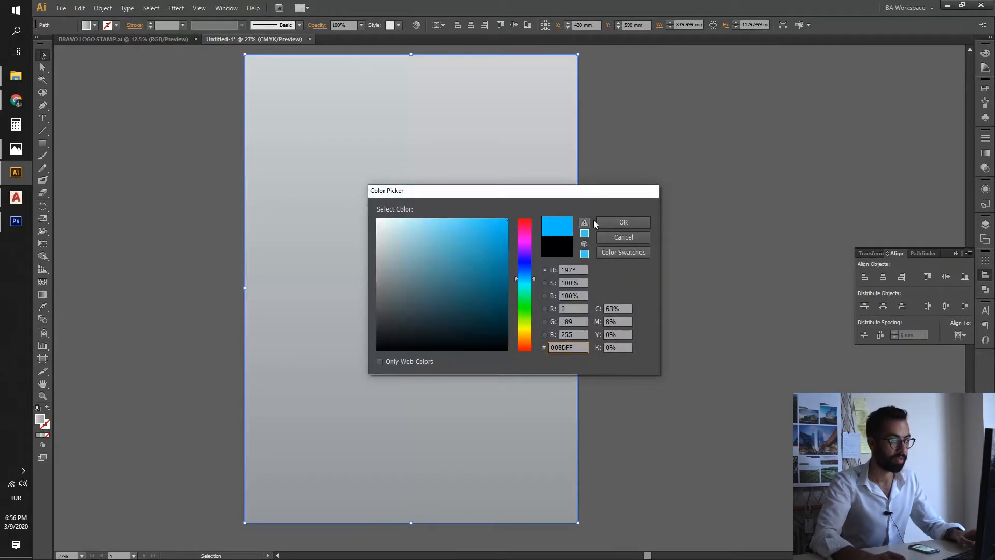
{"action": "left_click", "coordinate": [612, 221]}
{"action": "left_click", "coordinate": [531, 371]}
{"action": "left_click", "coordinate": [658, 355]}
{"action": "left_click", "coordinate": [480, 371]}
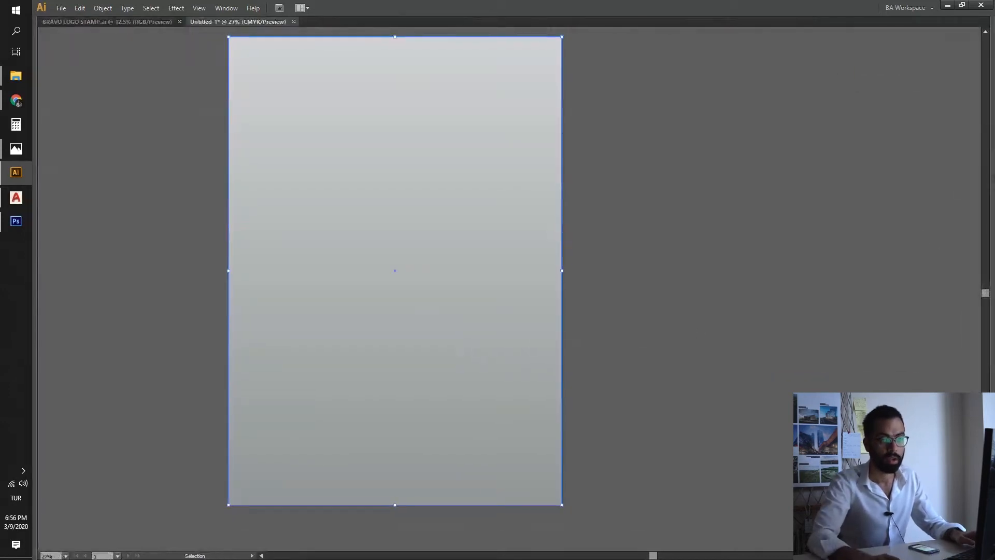
Step: Try the gradient rectangle at 70% and 50% opacity over the blue rectangle
{"action": "left_click", "coordinate": [985, 153]}
{"action": "left_click", "coordinate": [967, 144]}
{"action": "left_click", "coordinate": [949, 190]}
{"action": "left_click", "coordinate": [967, 144]}
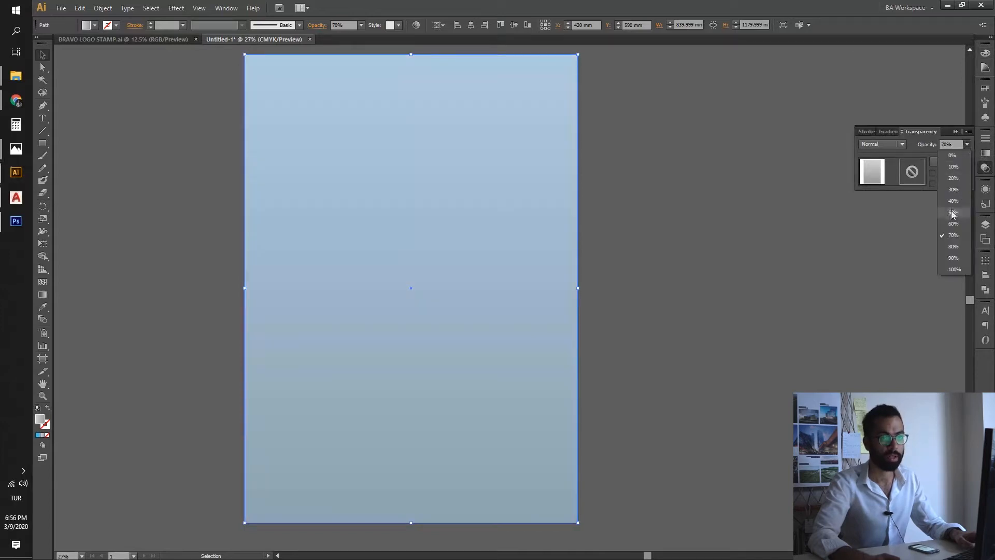
{"action": "left_click", "coordinate": [958, 204]}
{"action": "left_click", "coordinate": [967, 144]}
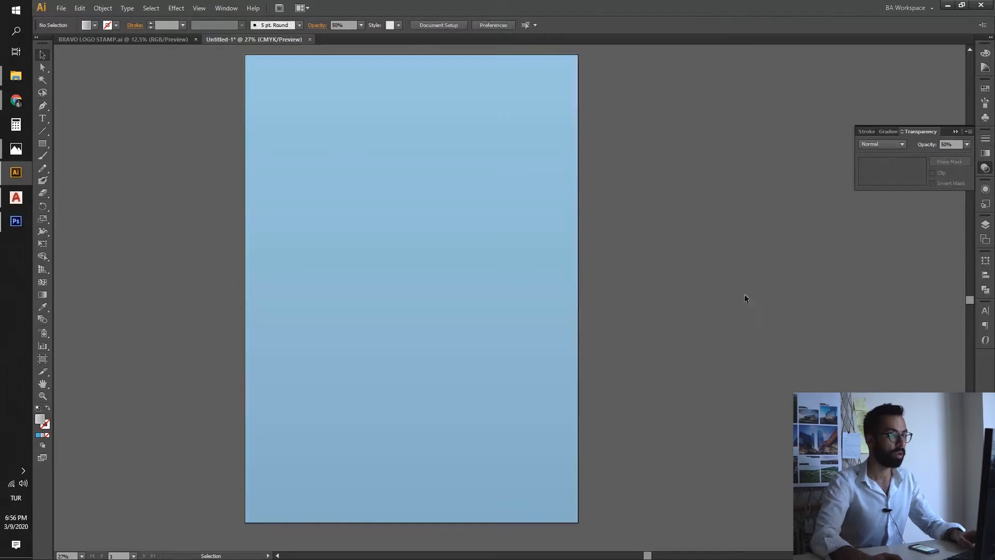
Step: Set the gradient rectangle's opacity to 70% so the blue shows through, and deselect everything
{"action": "left_click", "coordinate": [397, 469]}
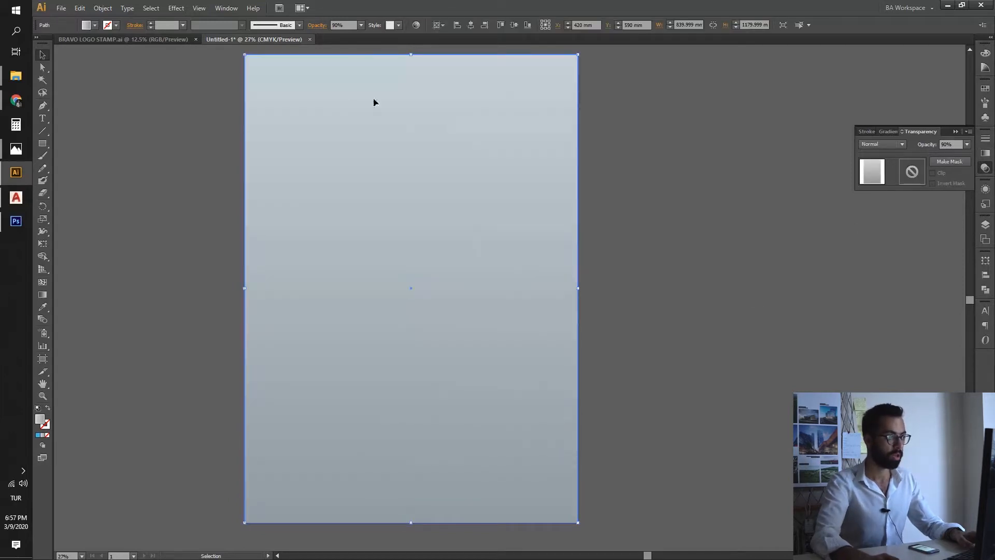
{"action": "left_click", "coordinate": [967, 146]}
{"action": "left_click", "coordinate": [950, 242]}
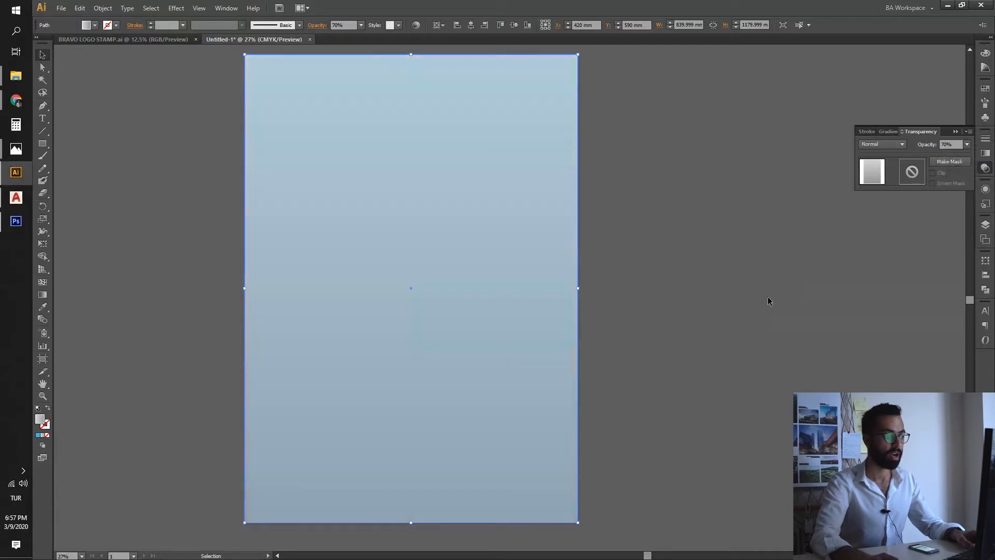
{"action": "left_click", "coordinate": [617, 330]}
{"action": "left_click", "coordinate": [475, 250]}
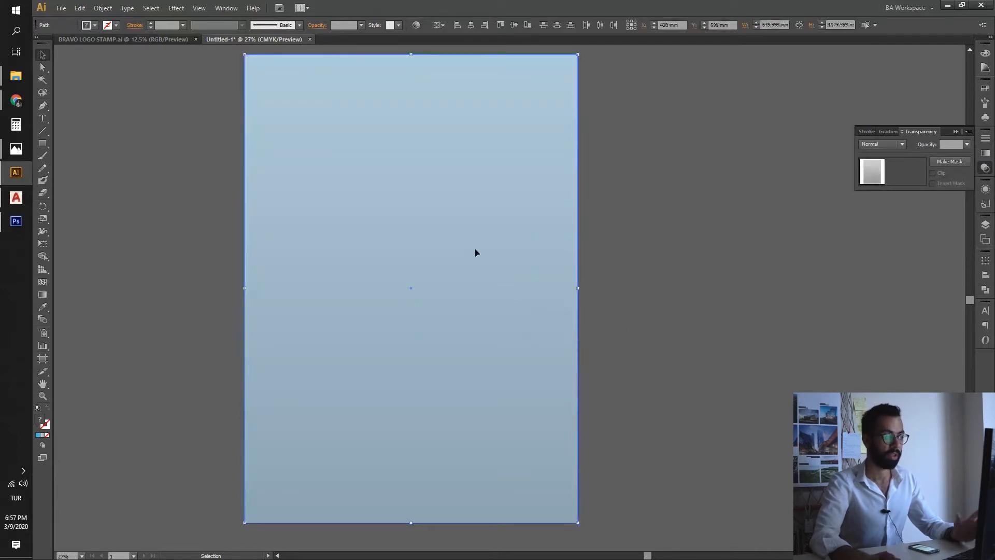
{"action": "key", "text": "a"}
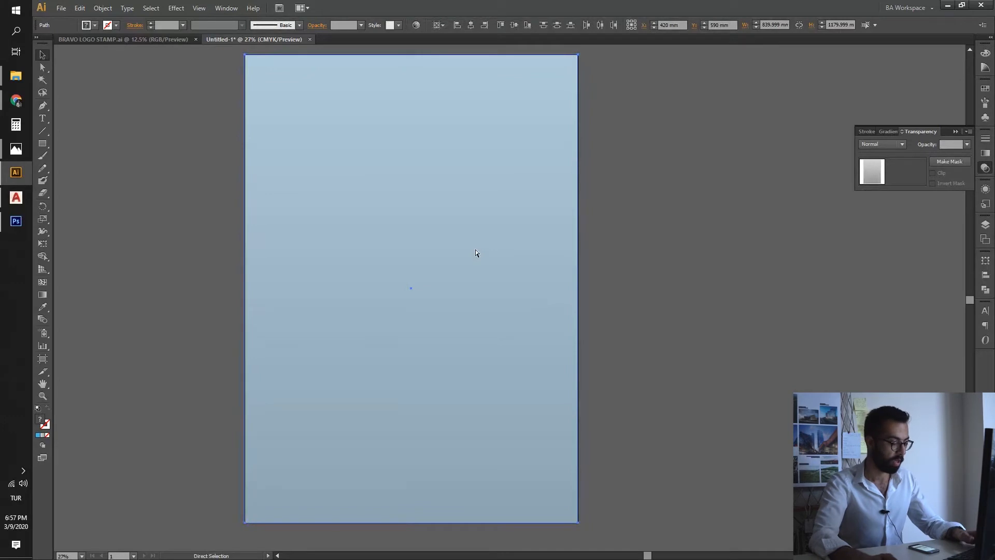
{"action": "left_click", "coordinate": [639, 350]}
{"action": "key", "text": "v"}
Step: Place 2.png from the New folder on the Illustrator board and scale it to the artboard's width along the bottom edge
{"action": "left_click", "coordinate": [17, 221]}
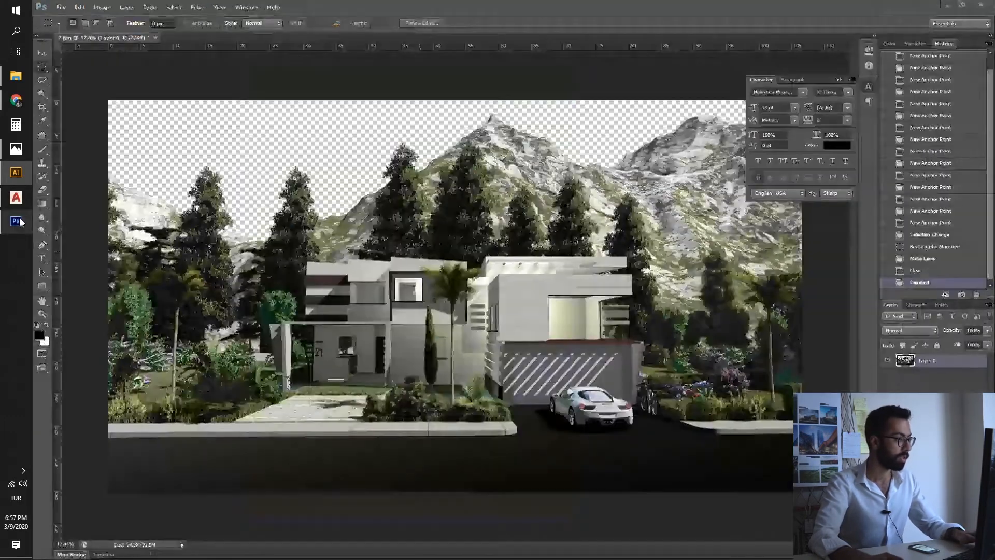
{"action": "left_click", "coordinate": [15, 81]}
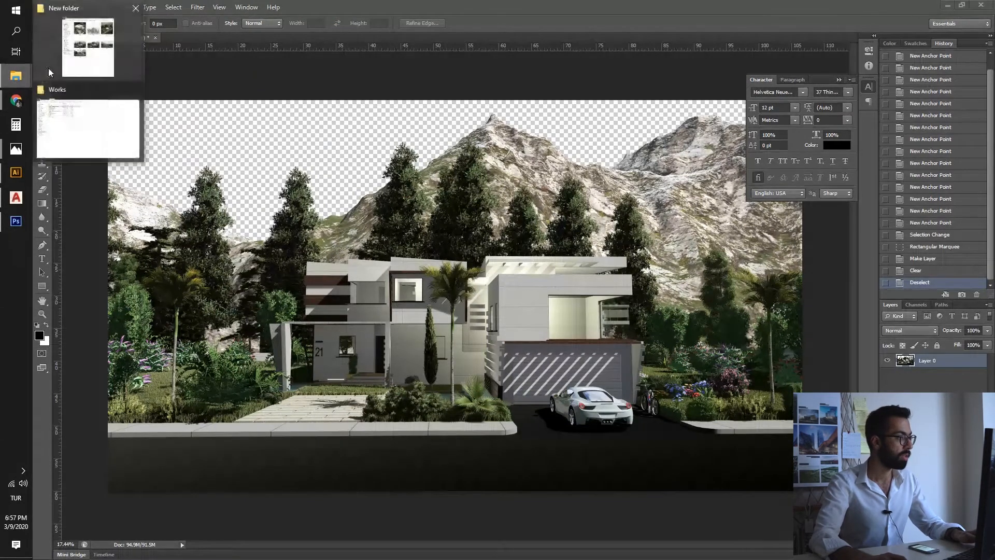
{"action": "left_click", "coordinate": [102, 51]}
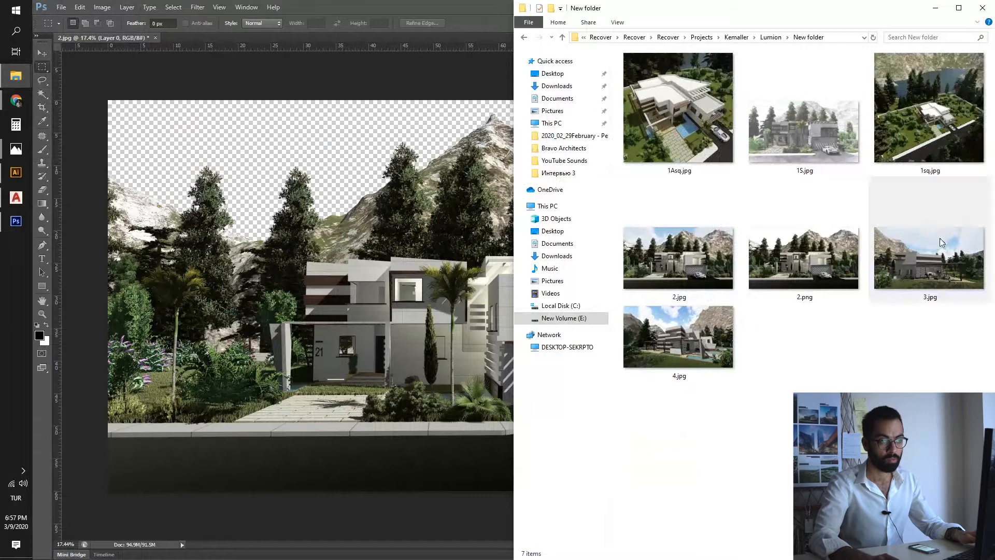
{"action": "left_click_drag", "start_coordinate": [790, 258], "coordinate": [511, 394]}
{"action": "key", "text": "alt+Tab"}
{"action": "key", "text": "alt+Tab"}
{"action": "key", "text": "alt+Tab"}
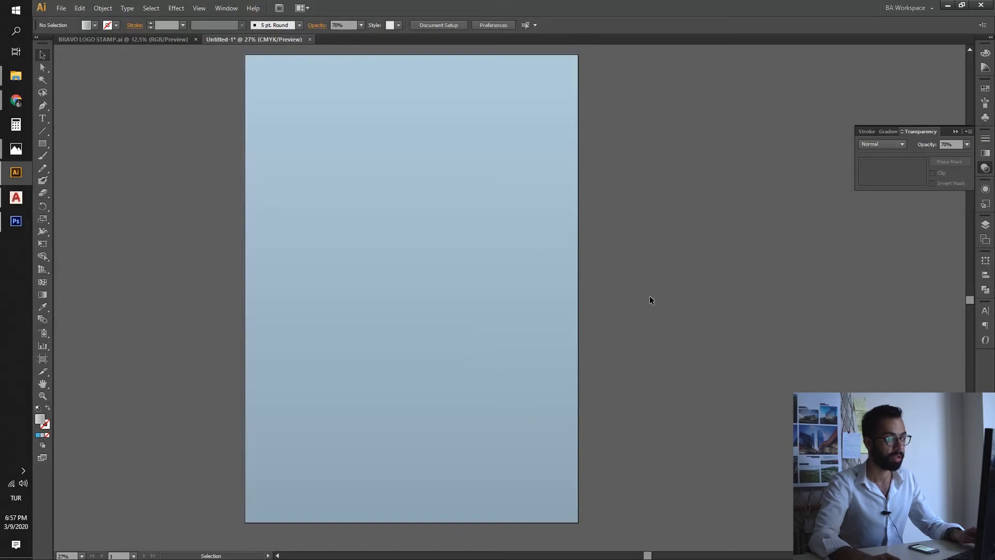
{"action": "scroll", "coordinate": [551, 311], "scroll_direction": "down", "scroll_amount": 2}
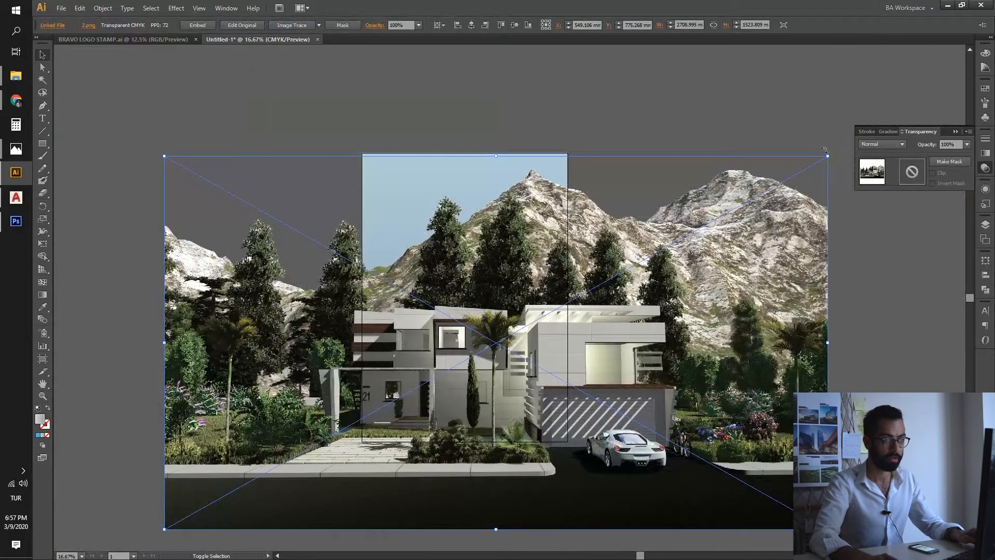
{"action": "left_click_drag", "start_coordinate": [827, 157], "coordinate": [628, 258]}
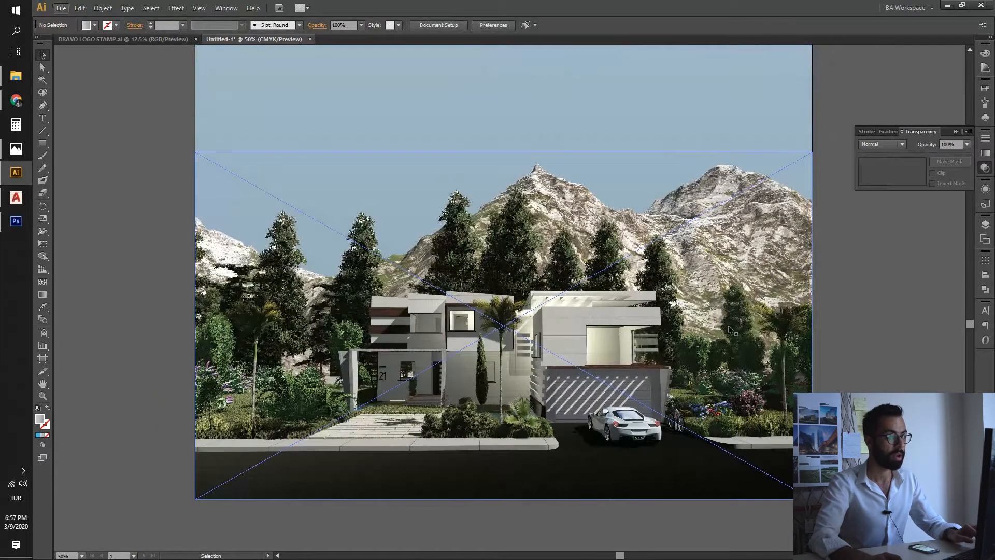
Step: Inspect the placed render against the sky gradient up close and on the whole board, with the panels hidden
{"action": "key", "text": "Tab"}
{"action": "key", "text": "f"}
{"action": "scroll", "coordinate": [629, 348], "scroll_direction": "up", "scroll_amount": 1}
{"action": "left_click_drag", "start_coordinate": [610, 333], "coordinate": [710, 338]}
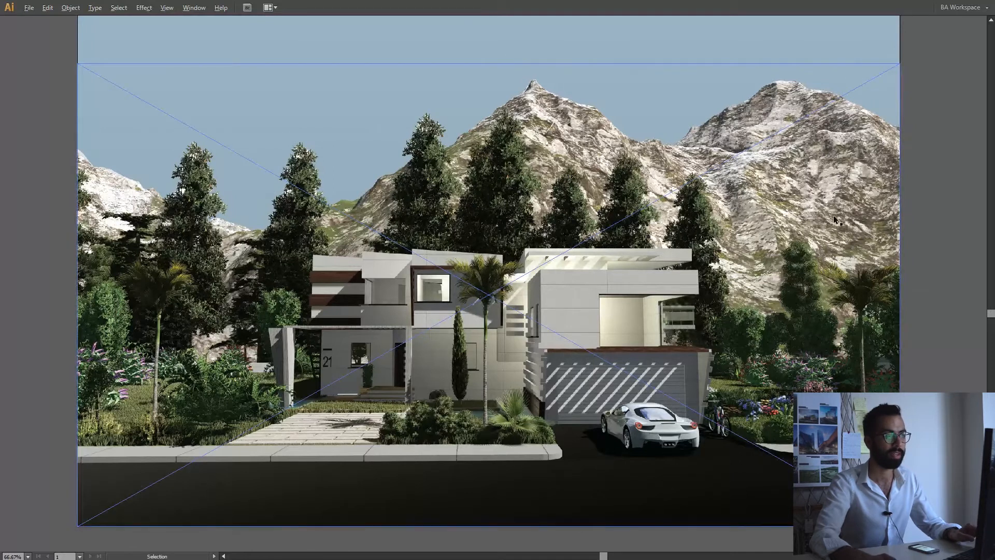
{"action": "scroll", "coordinate": [606, 352], "scroll_direction": "down", "scroll_amount": 2}
{"action": "left_click_drag", "start_coordinate": [552, 293], "coordinate": [528, 374]}
{"action": "scroll", "coordinate": [579, 327], "scroll_direction": "down", "scroll_amount": 1}
{"action": "left_click_drag", "start_coordinate": [591, 297], "coordinate": [580, 324]}
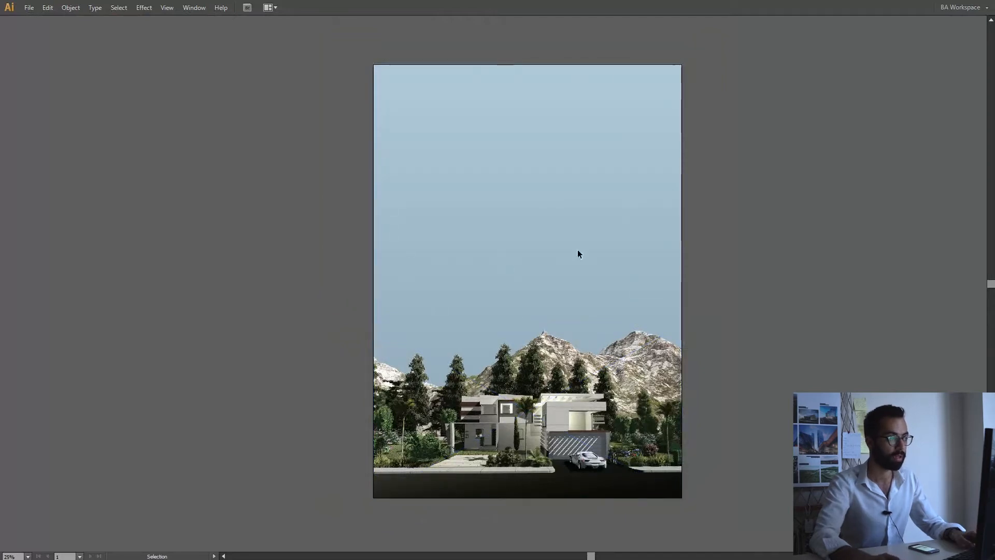
Step: Save the board in the New folder as an Adobe PDF named Untitled-1.pdf
{"action": "key", "text": "a"}
{"action": "key", "text": "ctrl+s"}
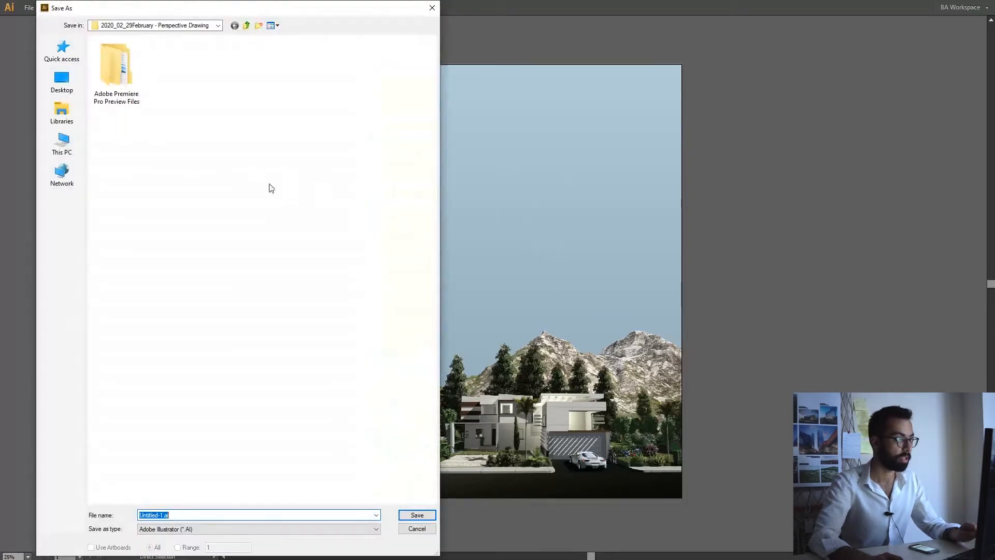
{"action": "key", "text": "alt+Tab"}
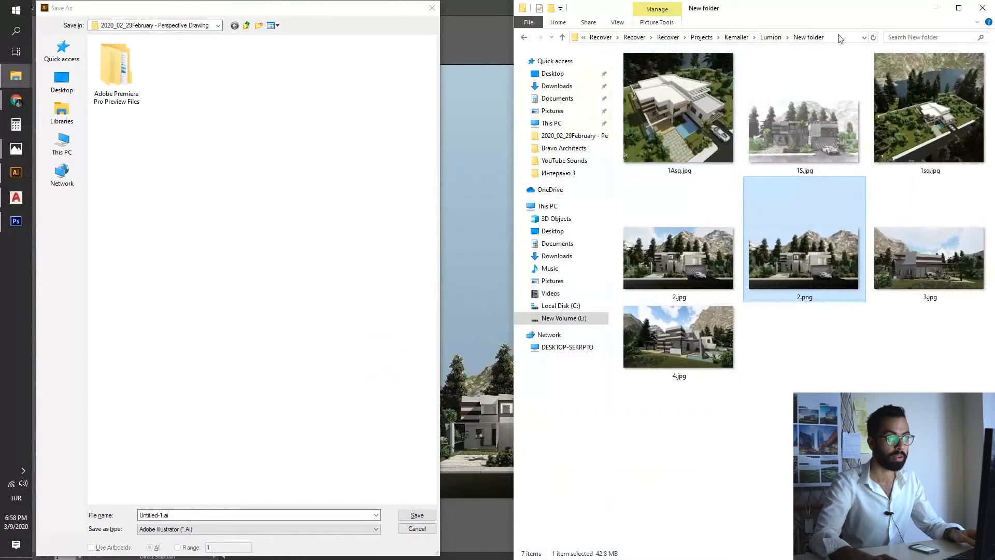
{"action": "left_click", "coordinate": [725, 35]}
{"action": "left_click", "coordinate": [259, 529]}
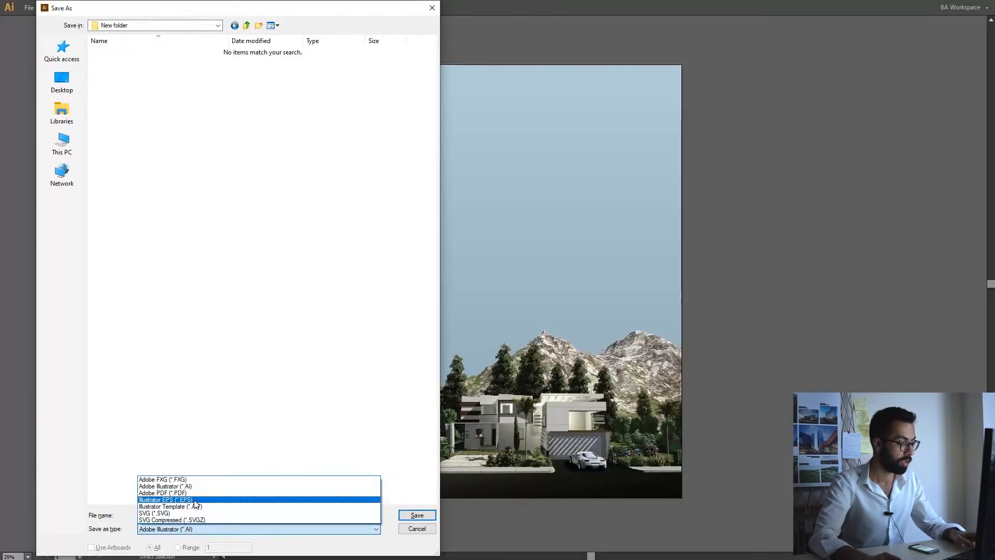
{"action": "left_click", "coordinate": [195, 500]}
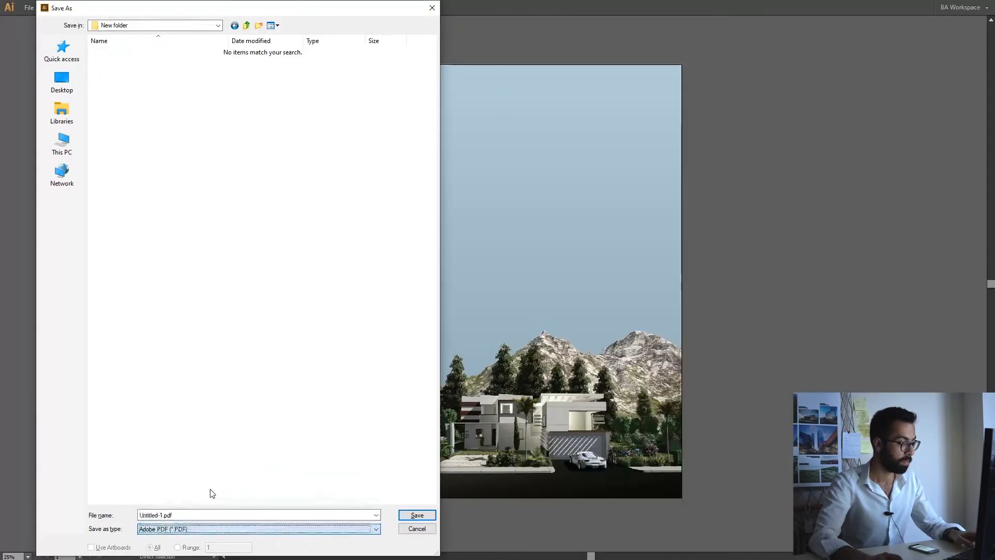
{"action": "left_click", "coordinate": [418, 515]}
{"action": "left_click", "coordinate": [644, 419]}
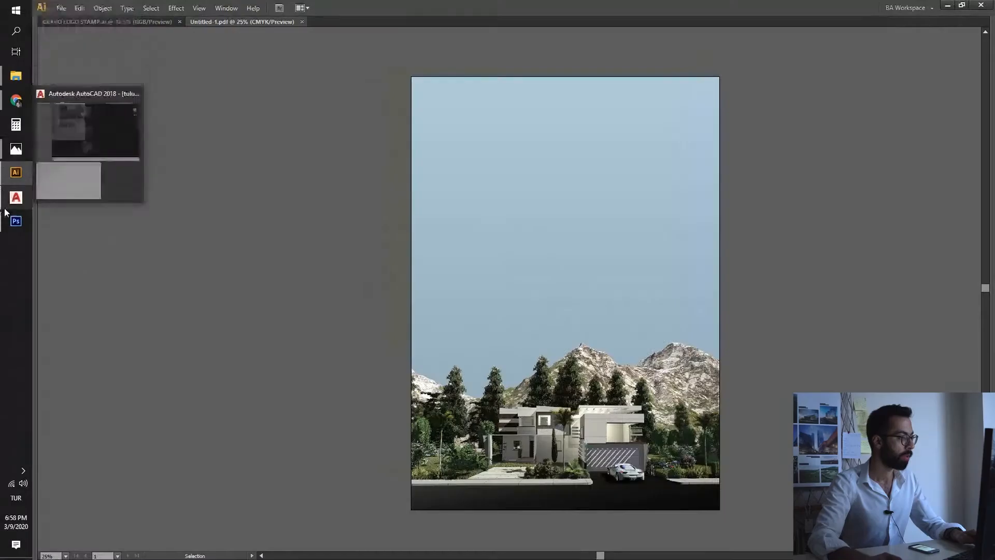
Step: Switch to AutoCAD and examine the floor plans, mainly the ground floor plan's layout, glancing back at the Illustrator board
{"action": "left_click", "coordinate": [12, 203]}
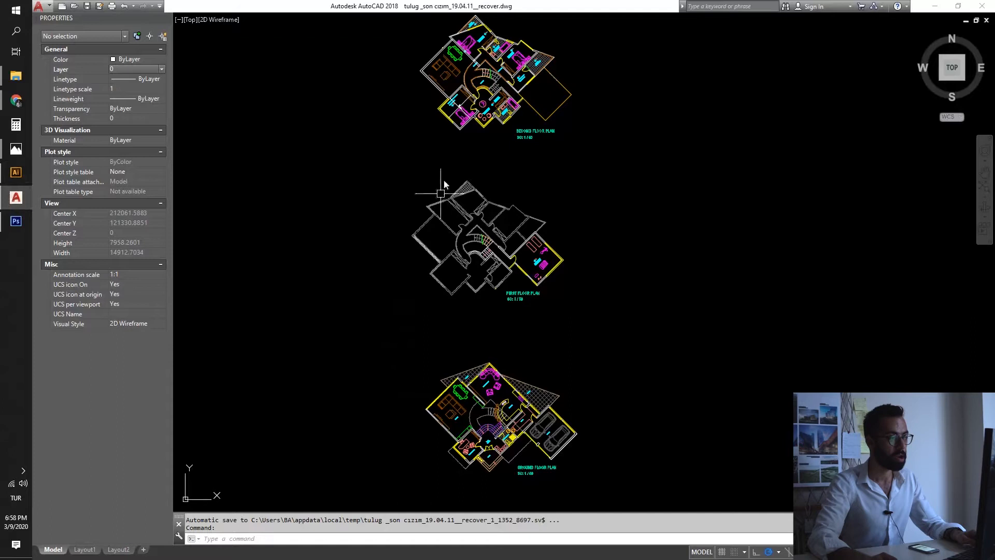
{"action": "left_click_drag", "start_coordinate": [494, 111], "coordinate": [529, 228]}
{"action": "mouse_move", "coordinate": [521, 294]}
{"action": "left_mouse_down"}
{"action": "mouse_move", "coordinate": [521, 126]}
{"action": "mouse_move", "coordinate": [504, 324]}
{"action": "left_mouse_up"}
{"action": "scroll", "coordinate": [454, 455], "scroll_direction": "up", "scroll_amount": 5}
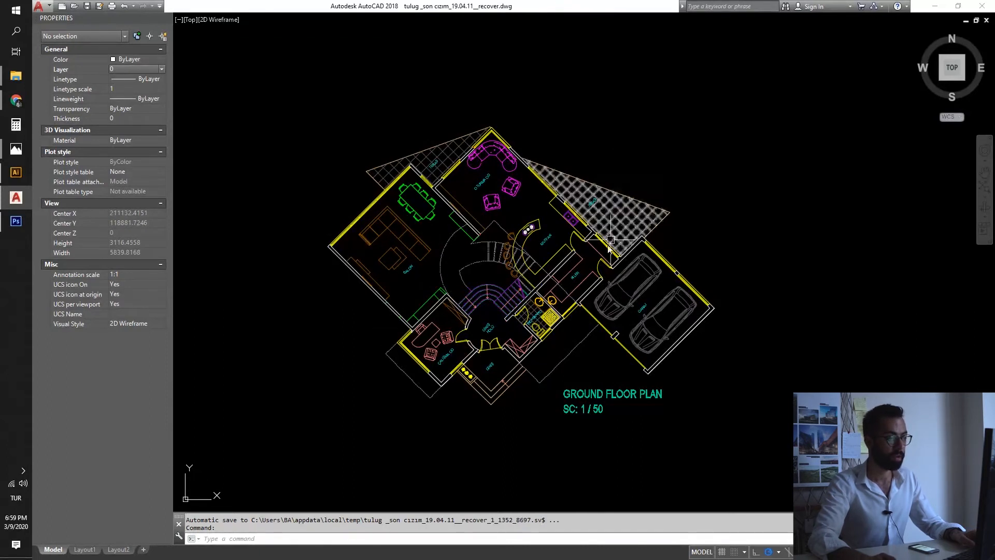
{"action": "scroll", "coordinate": [537, 298], "scroll_direction": "up", "scroll_amount": 2}
{"action": "left_click_drag", "start_coordinate": [503, 351], "coordinate": [579, 309]}
{"action": "left_click_drag", "start_coordinate": [667, 262], "coordinate": [608, 314]}
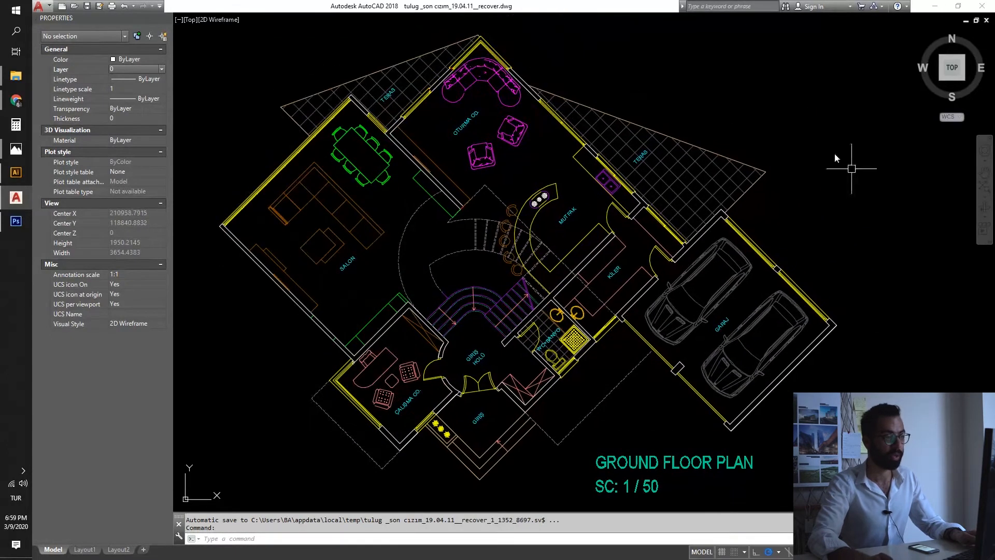
{"action": "scroll", "coordinate": [364, 138], "scroll_direction": "down", "scroll_amount": 2}
{"action": "left_click_drag", "start_coordinate": [366, 141], "coordinate": [353, 215]}
{"action": "key", "text": "alt+Tab"}
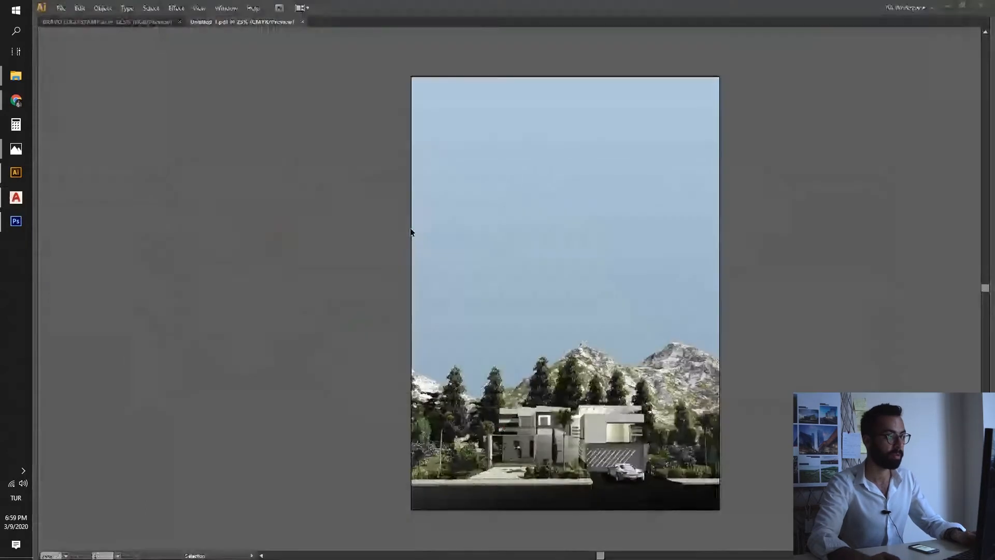
{"action": "key", "text": "alt+Tab"}
{"action": "scroll", "coordinate": [414, 223], "scroll_direction": "up", "scroll_amount": 2}
{"action": "left_click_drag", "start_coordinate": [416, 223], "coordinate": [526, 199]}
{"action": "scroll", "coordinate": [521, 223], "scroll_direction": "down", "scroll_amount": 2}
{"action": "mouse_move", "coordinate": [546, 305]}
{"action": "left_mouse_down"}
{"action": "mouse_move", "coordinate": [479, 306]}
{"action": "mouse_move", "coordinate": [534, 302]}
{"action": "left_mouse_up"}
{"action": "left_click_drag", "start_coordinate": [578, 381], "coordinate": [599, 365]}
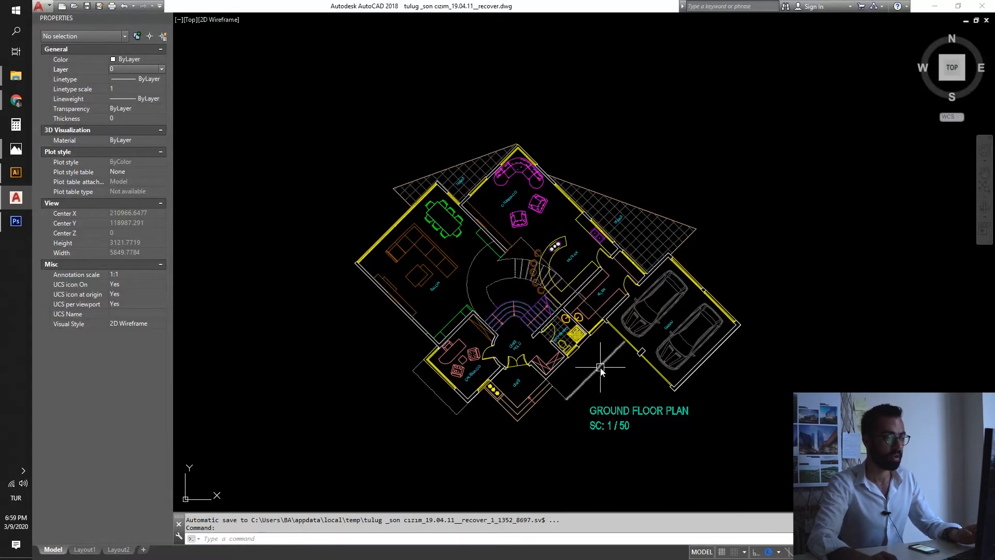
{"action": "left_click_drag", "start_coordinate": [616, 422], "coordinate": [600, 345]}
{"action": "left_click_drag", "start_coordinate": [547, 287], "coordinate": [562, 357]}
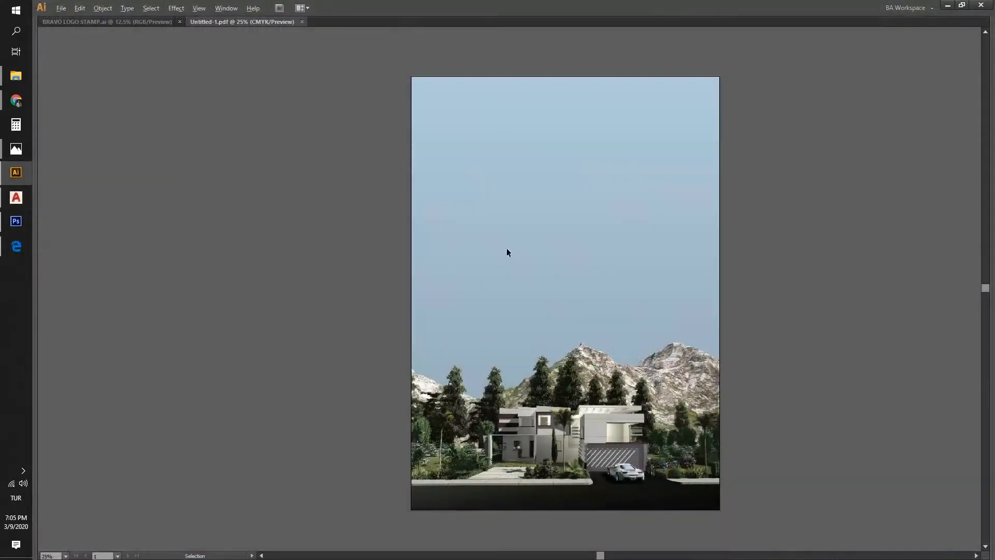
Step: Draw a rectangle in the sky area, repeat it as three adjoining copies and stretch them across the artboard's full width
{"action": "key", "text": "ctrl+plus"}
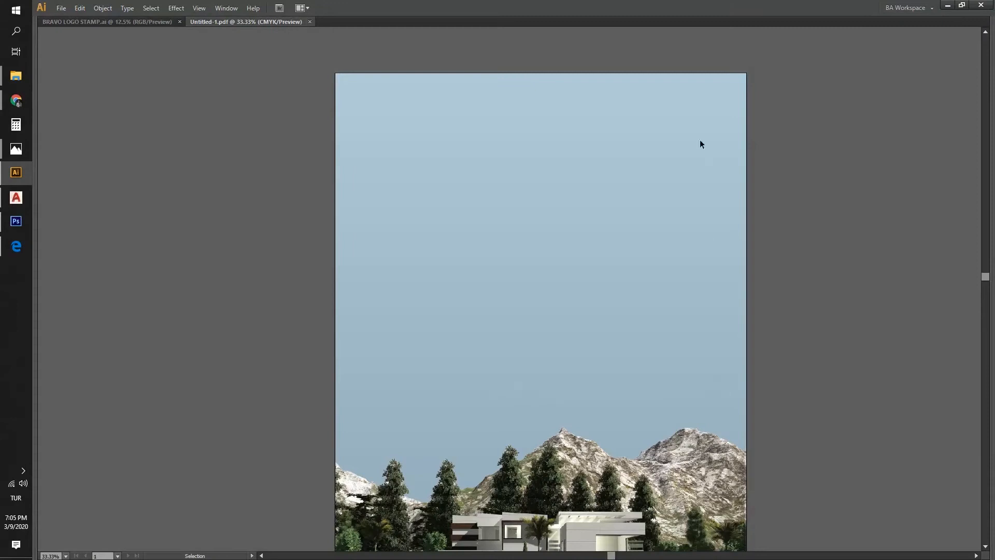
{"action": "key", "text": "m"}
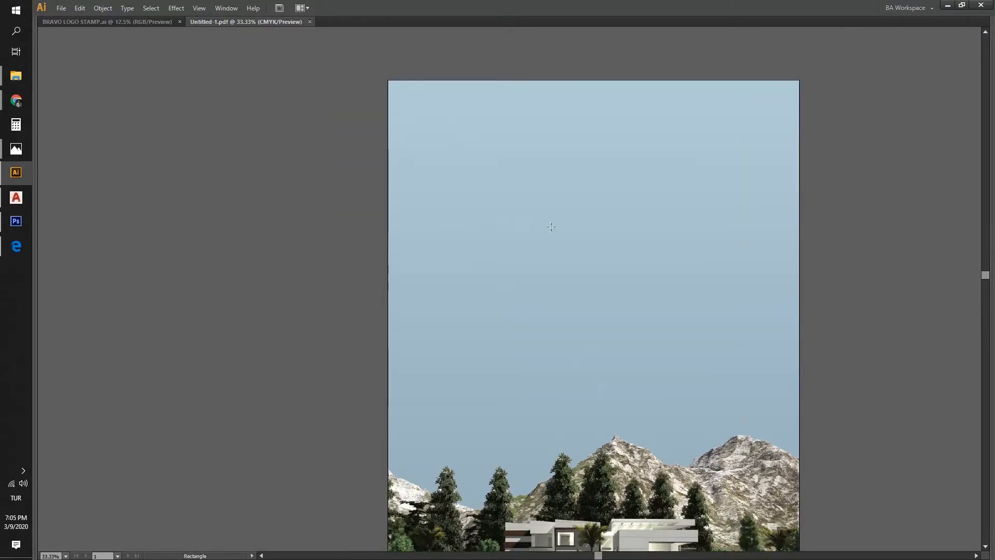
{"action": "mouse_move", "coordinate": [420, 130]}
{"action": "left_mouse_down"}
{"action": "mouse_move", "coordinate": [513, 222]}
{"action": "mouse_move", "coordinate": [581, 204]}
{"action": "left_mouse_up"}
{"action": "key", "text": "v"}
{"action": "key", "text": "ctrl+d"}
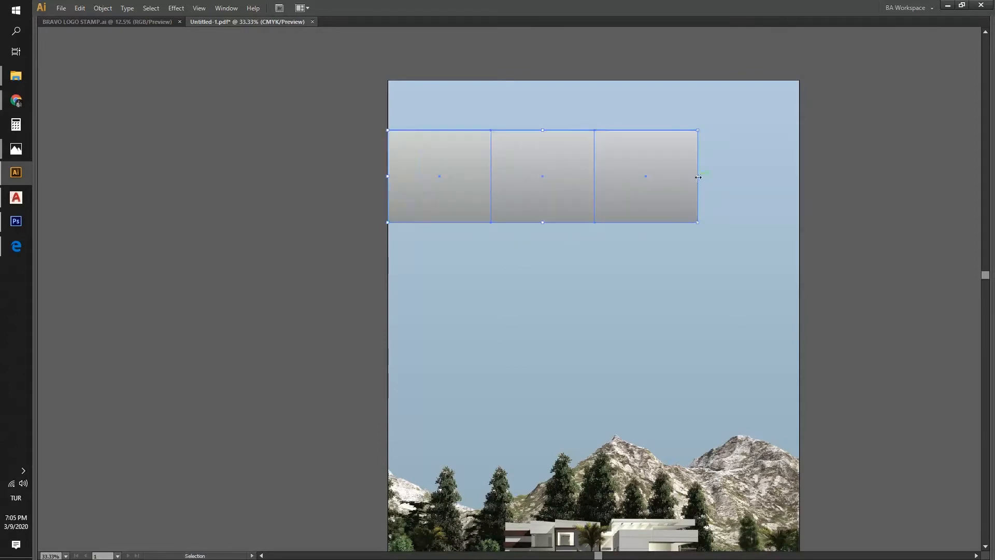
{"action": "left_click_drag", "start_coordinate": [698, 178], "coordinate": [799, 177]}
Step: Delete the second and third rectangles and place a vertical guide along the first rectangle's right edge
{"action": "left_click", "coordinate": [461, 216], "text": "shift"}
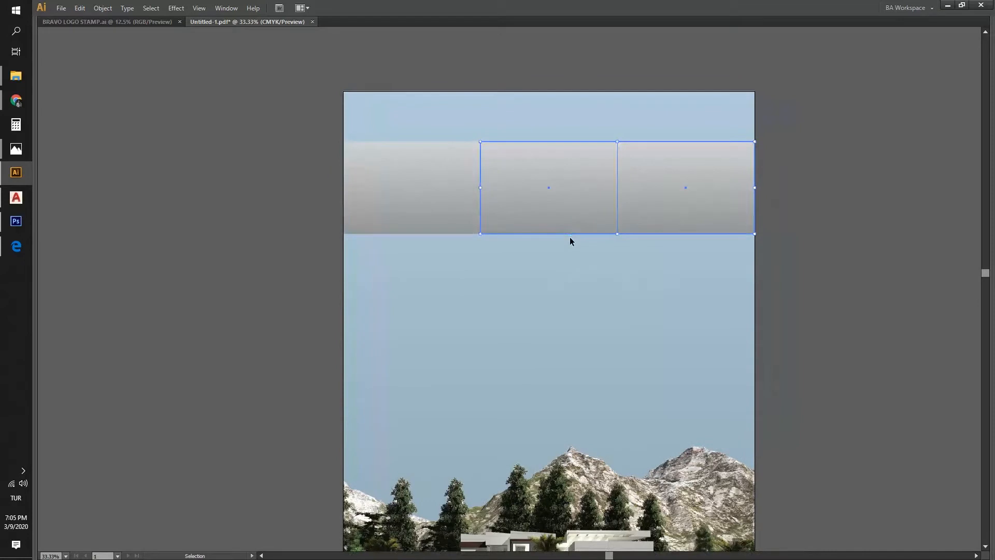
{"action": "key", "text": "Delete"}
{"action": "key", "text": "ctrl+r"}
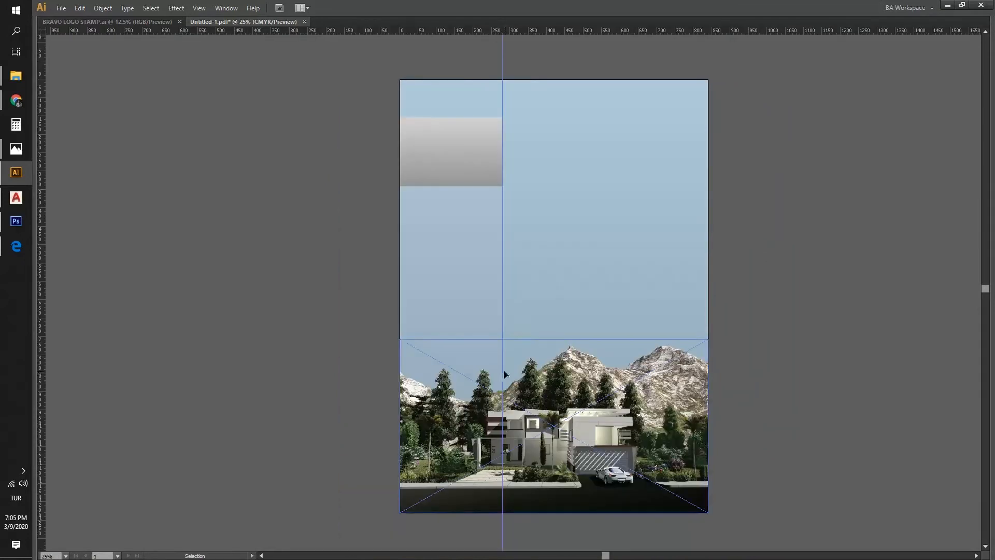
Step: Stretch the remaining rectangle from the artboard's top edge down behind the house render, about 977 mm tall
{"action": "left_click", "coordinate": [465, 167]}
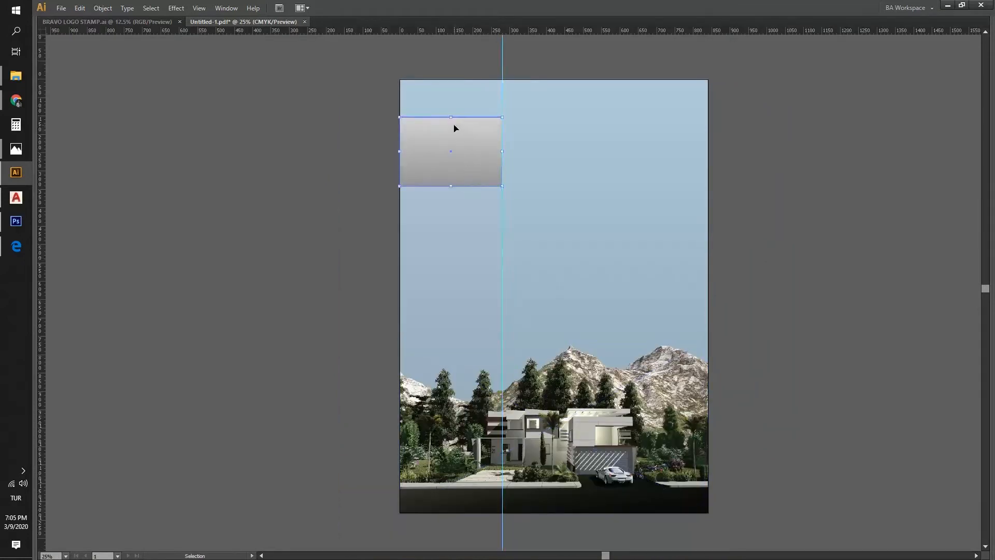
{"action": "left_click_drag", "start_coordinate": [451, 116], "coordinate": [452, 79]}
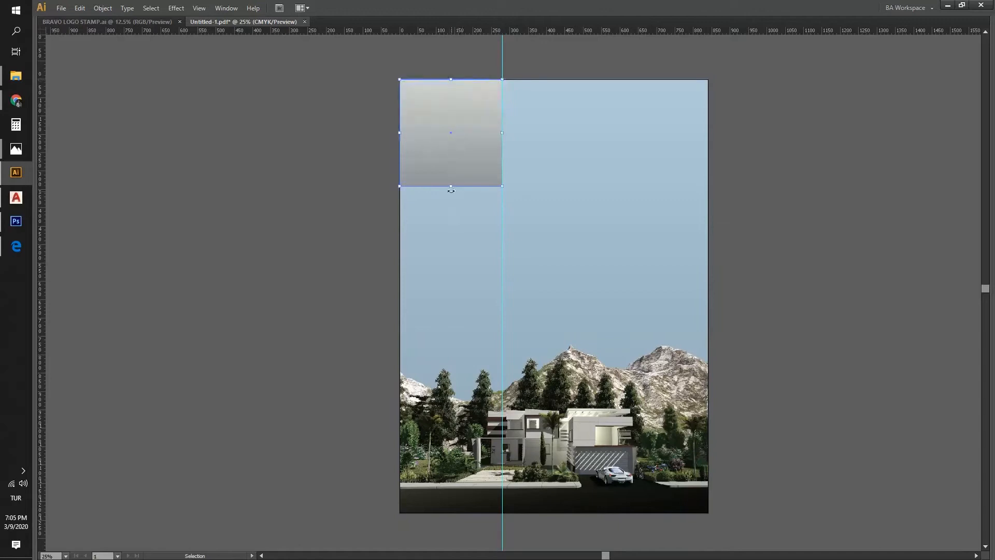
{"action": "left_click_drag", "start_coordinate": [450, 185], "coordinate": [450, 438]}
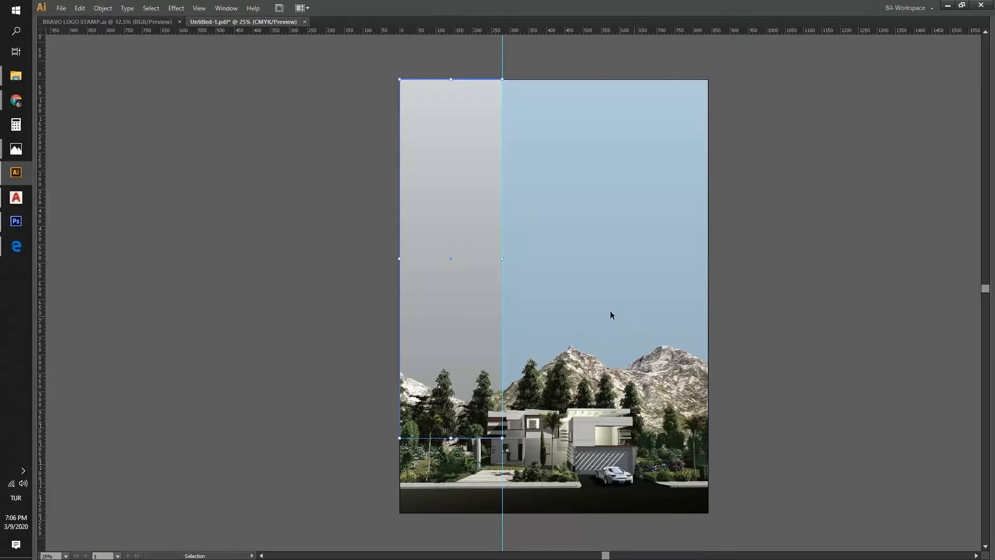
Step: Replace the column rectangle's gradient with a solid muted dark blue fill and lock the rectangle
{"action": "key", "text": "Tab"}
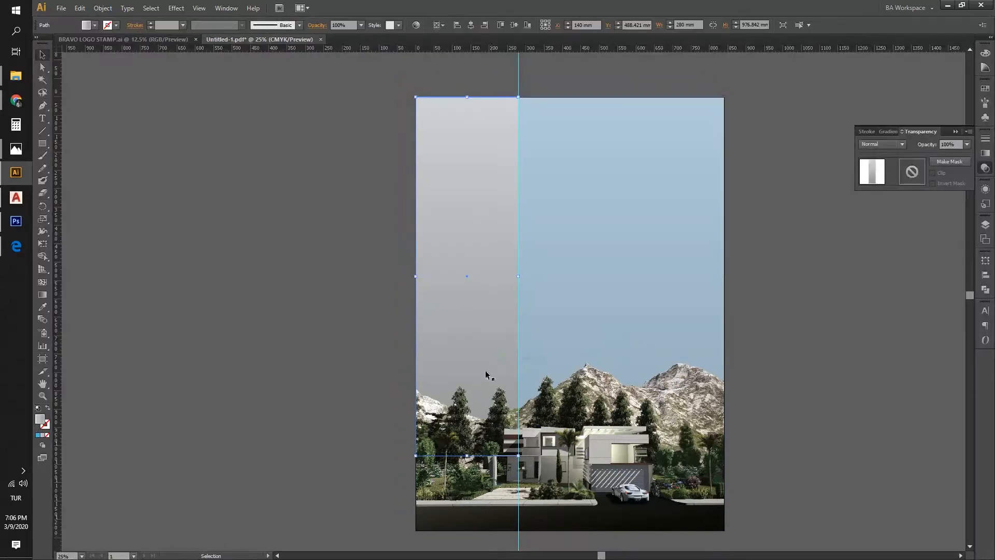
{"action": "left_click", "coordinate": [39, 436]}
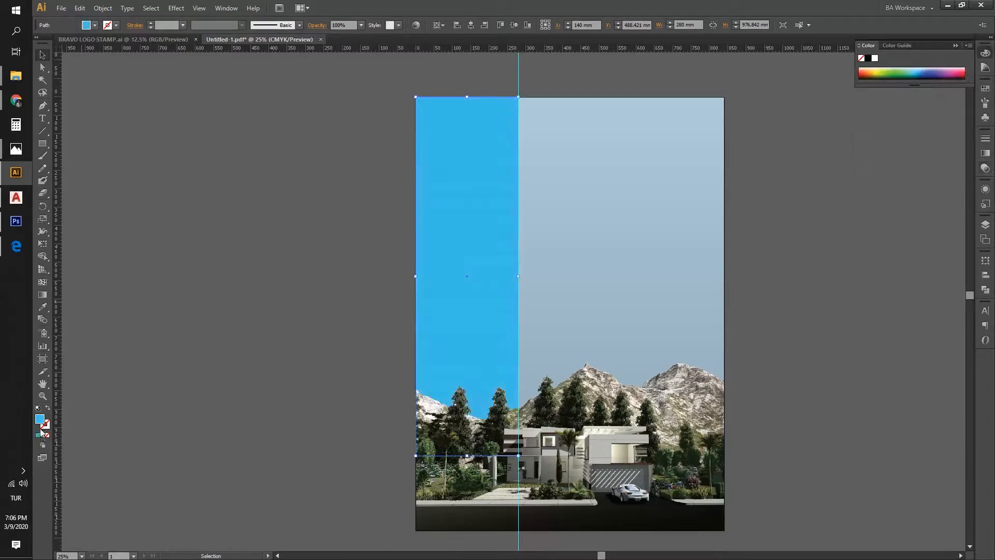
{"action": "double_click", "coordinate": [39, 423]}
{"action": "mouse_move", "coordinate": [469, 243]}
{"action": "left_mouse_down"}
{"action": "mouse_move", "coordinate": [471, 224]}
{"action": "mouse_move", "coordinate": [470, 260]}
{"action": "mouse_move", "coordinate": [446, 267]}
{"action": "left_mouse_up"}
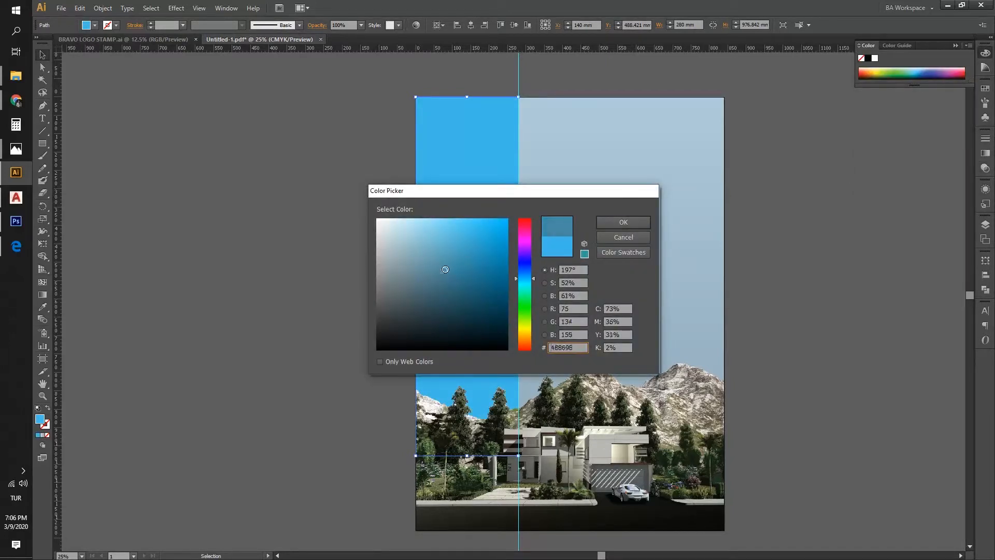
{"action": "left_click", "coordinate": [642, 225]}
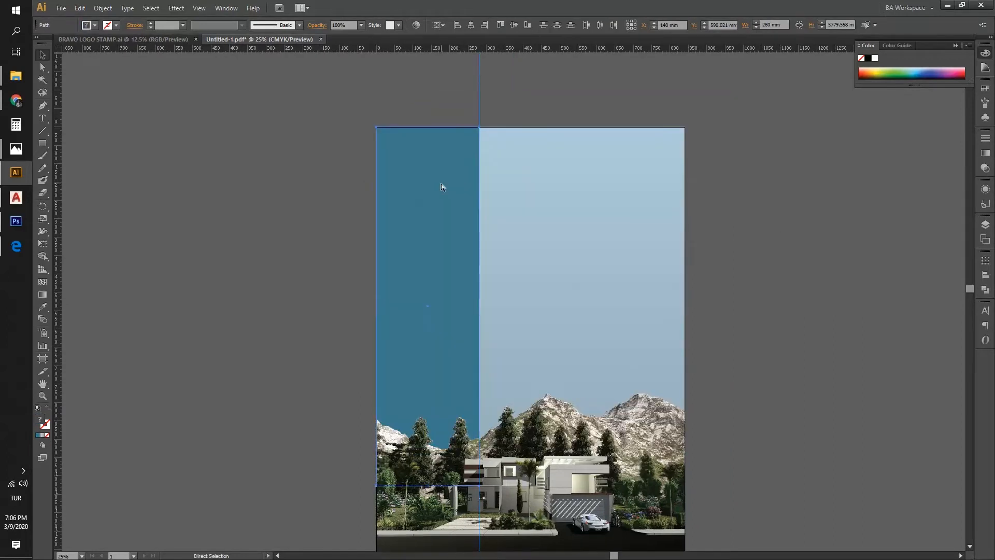
{"action": "key", "text": "ctrl+2"}
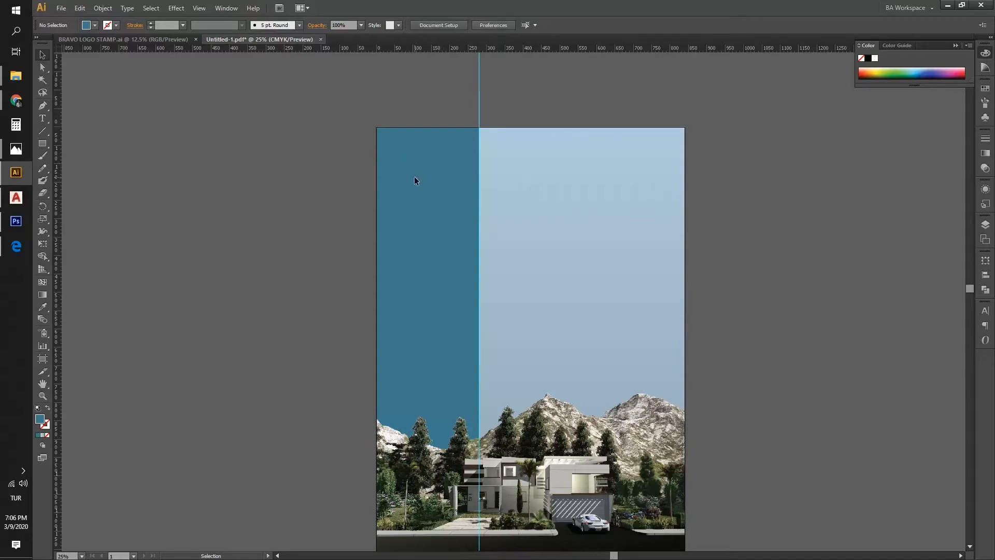
Step: Add the text HEADLINE to the upper part of the blue column and enlarge it to about 127.5 pt
{"action": "key", "text": "t"}
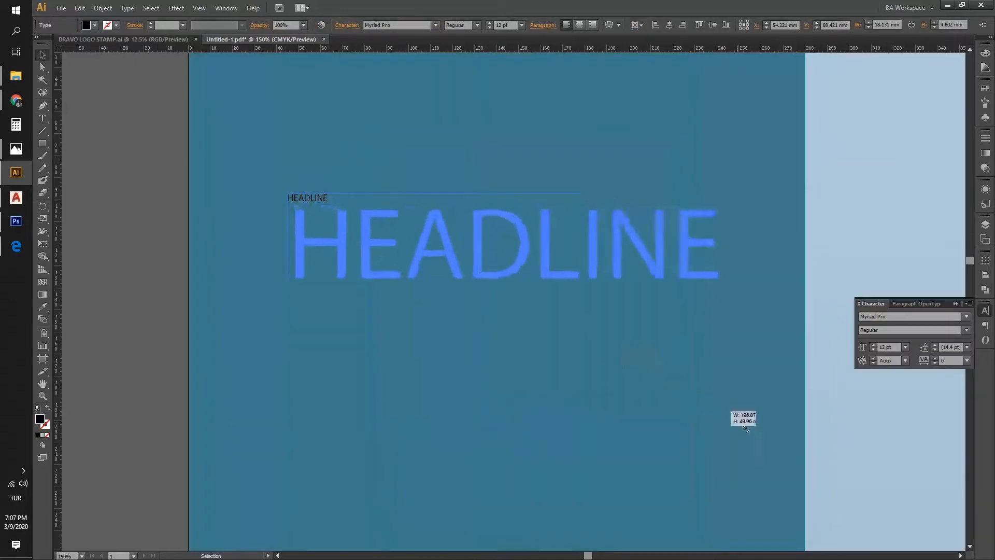
{"action": "key", "text": "ctrl+shift+period"}
{"action": "key", "text": "Escape"}
{"action": "scroll", "coordinate": [535, 332], "scroll_direction": "down", "scroll_amount": 2}
{"action": "left_click_drag", "start_coordinate": [571, 352], "coordinate": [498, 233]}
Step: Set the headline's font to Helvetica Condensed Light
{"action": "left_click", "coordinate": [900, 318]}
{"action": "type", "text": "Helvetica"}
{"action": "key", "text": "Return"}
{"action": "left_click", "coordinate": [966, 316]}
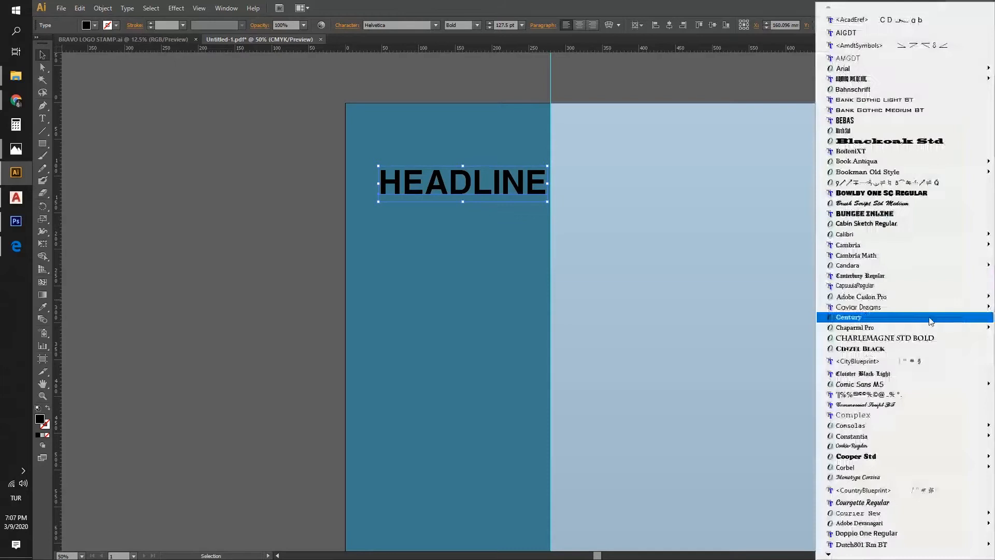
{"action": "mouse_move", "coordinate": [829, 556]}
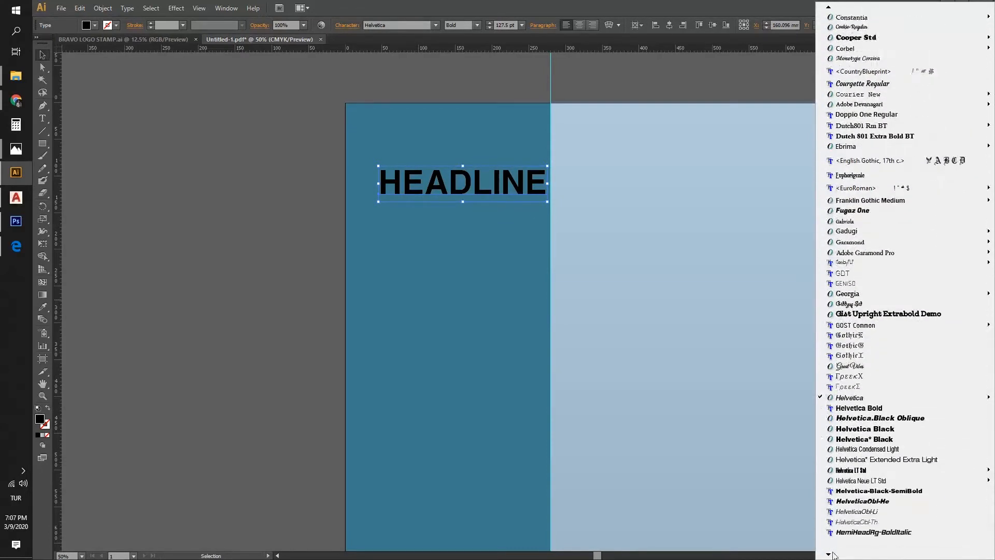
{"action": "left_click", "coordinate": [892, 449]}
Step: Enlarge the headline to about 187 pt in white and move it up near the column's top
{"action": "left_click_drag", "start_coordinate": [502, 204], "coordinate": [542, 214]}
{"action": "left_click_drag", "start_coordinate": [380, 164], "coordinate": [368, 148]}
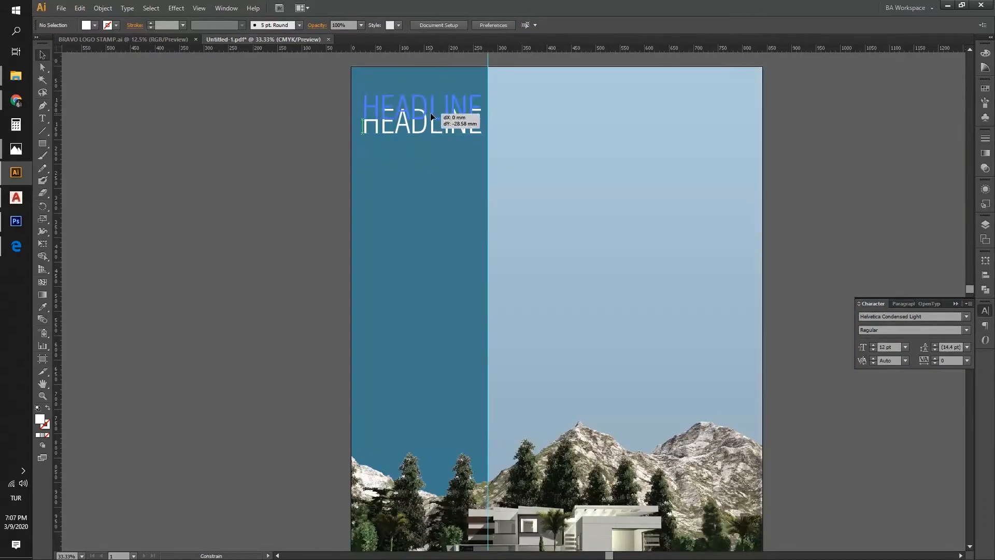
{"action": "left_click_drag", "start_coordinate": [434, 112], "coordinate": [433, 107]}
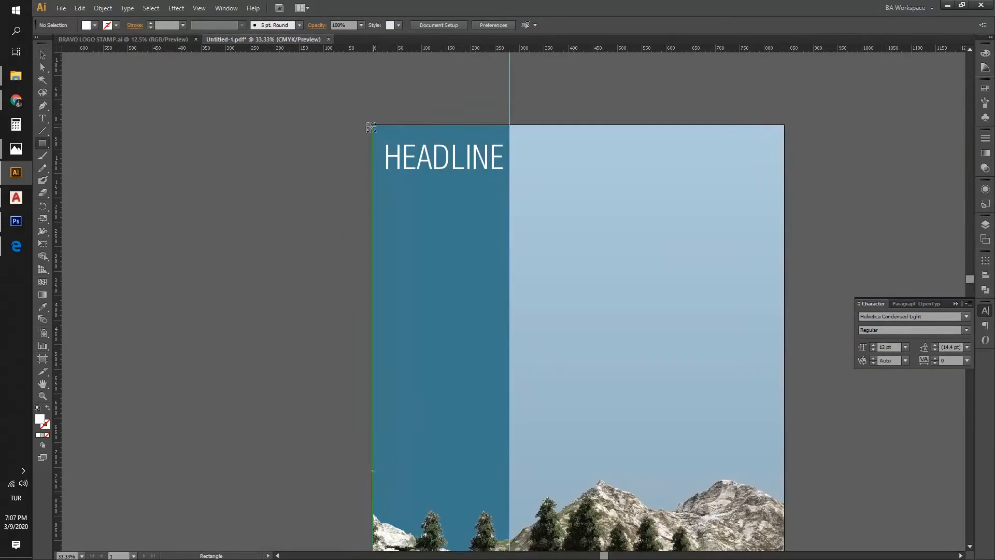
{"action": "scroll", "coordinate": [366, 125], "scroll_direction": "up", "scroll_amount": 2}
{"action": "left_click_drag", "start_coordinate": [386, 150], "coordinate": [412, 171]}
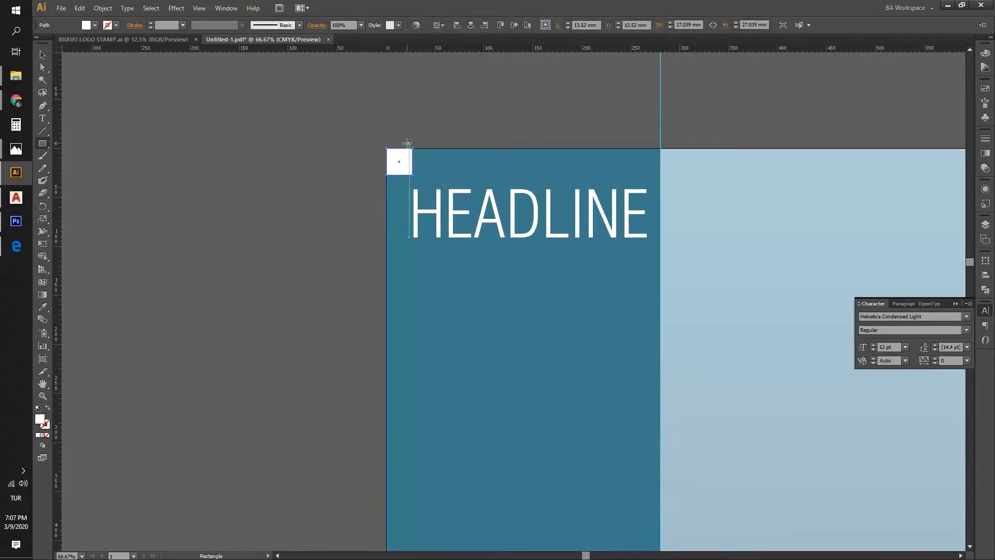
{"action": "key", "text": "ctrl+z"}
Step: Create a white 20 × 20 mm square and align it to the artboard's top-left corner
{"action": "left_click", "coordinate": [386, 134]}
{"action": "type", "text": "20"}
{"action": "key", "text": "Tab"}
{"action": "type", "text": "20"}
{"action": "key", "text": "Return"}
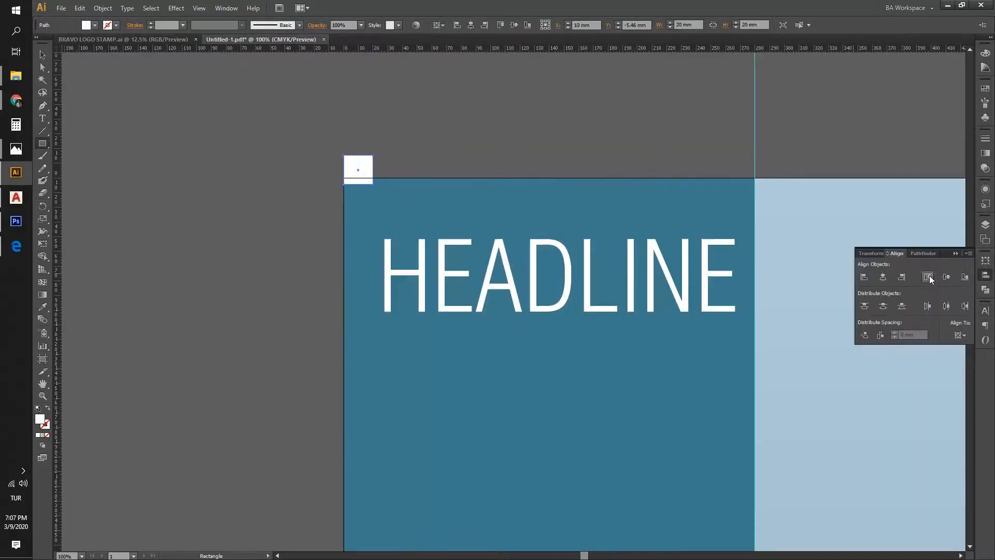
{"action": "key", "text": "v"}
{"action": "left_click", "coordinate": [495, 150]}
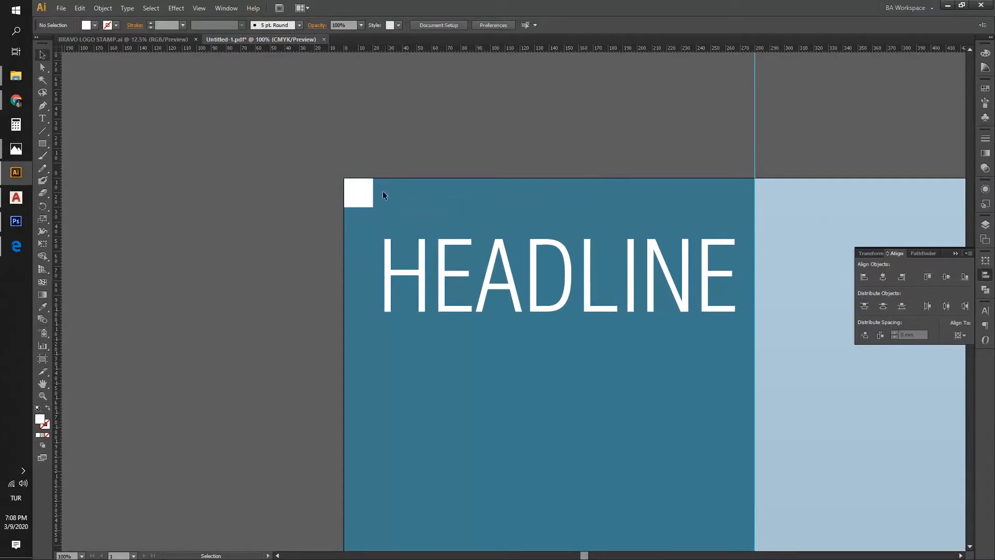
Step: Place a vertical and a horizontal margin guide along the square's right and bottom edges
{"action": "left_click_drag", "start_coordinate": [574, 48], "coordinate": [373, 189]}
{"action": "scroll", "coordinate": [403, 196], "scroll_direction": "down", "scroll_amount": 1}
{"action": "left_click_drag", "start_coordinate": [414, 48], "coordinate": [433, 205]}
{"action": "left_click_drag", "start_coordinate": [440, 224], "coordinate": [430, 222]}
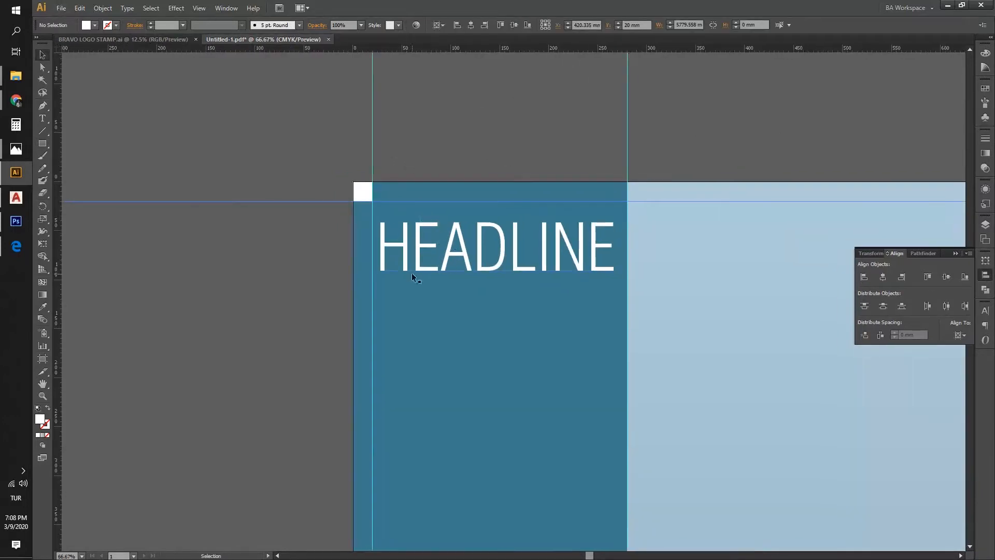
Step: Move the headline so its top-left corner sits at the intersection of the two margin guides
{"action": "scroll", "coordinate": [417, 254], "scroll_direction": "up", "scroll_amount": 1}
{"action": "left_click_drag", "start_coordinate": [422, 242], "coordinate": [409, 212]}
{"action": "left_click", "coordinate": [645, 223]}
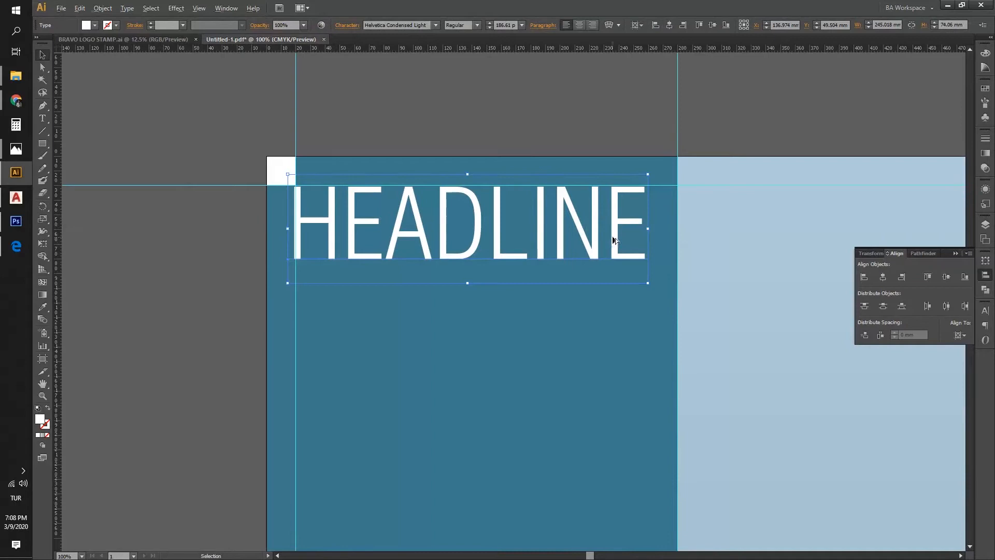
{"action": "scroll", "coordinate": [645, 223], "scroll_direction": "up", "scroll_amount": 1}
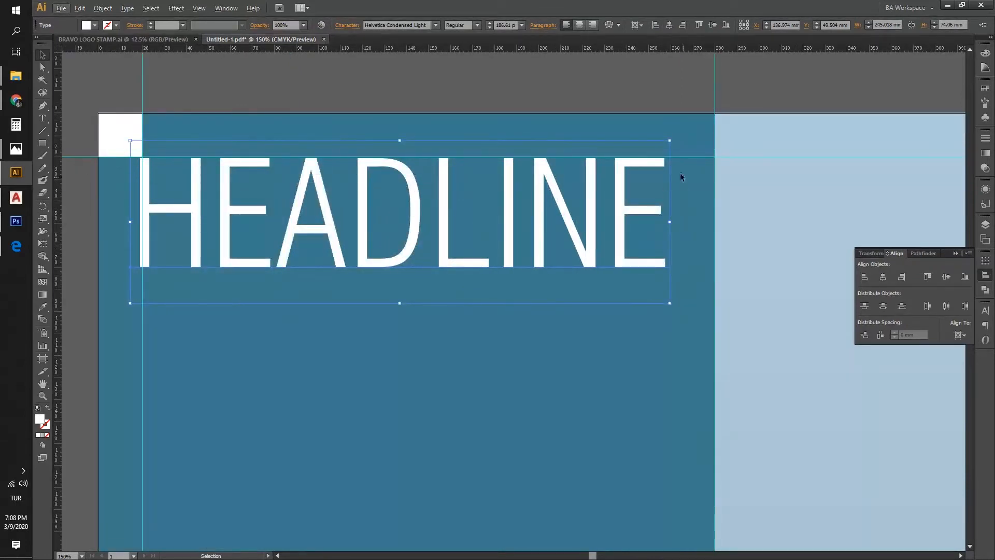
{"action": "left_click_drag", "start_coordinate": [146, 160], "coordinate": [170, 171]}
Step: Move the square against the column's right edge as a margin gauge, then align the headline to the guides and scale it to 188.22 pt
{"action": "left_click", "coordinate": [138, 145]}
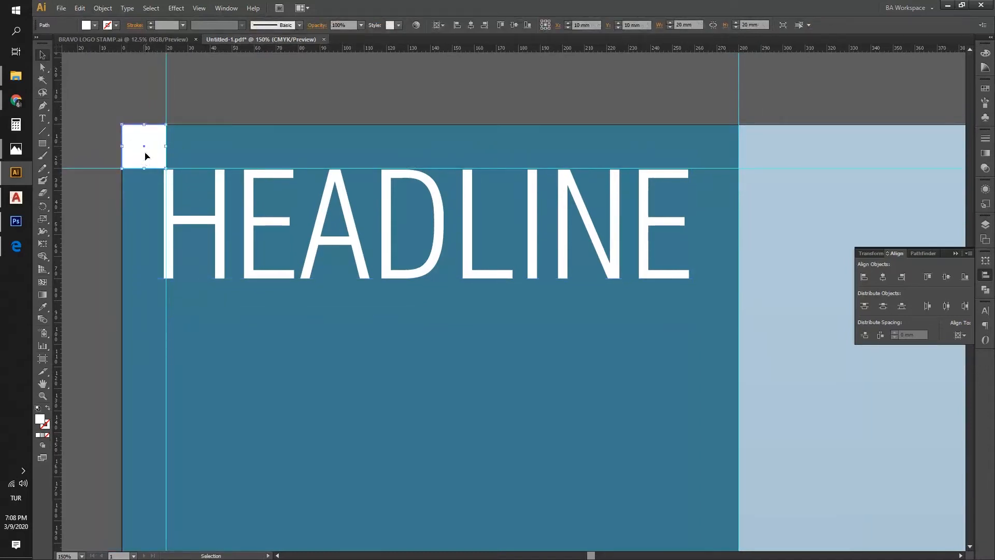
{"action": "left_click_drag", "start_coordinate": [717, 195], "coordinate": [717, 195]}
{"action": "left_click", "coordinate": [182, 223]}
{"action": "scroll", "coordinate": [181, 223], "scroll_direction": "up", "scroll_amount": 3}
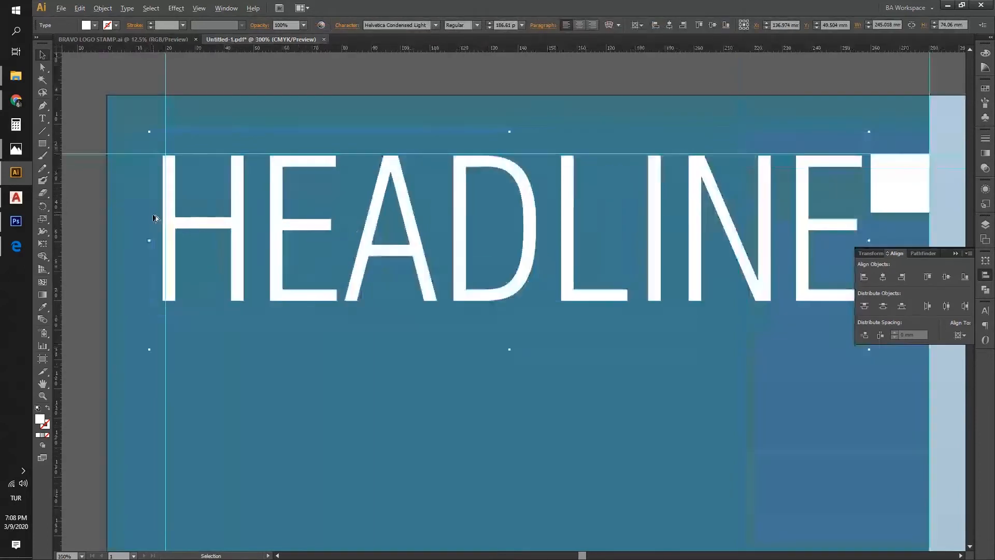
{"action": "left_click_drag", "start_coordinate": [305, 207], "coordinate": [314, 200]}
{"action": "scroll", "coordinate": [314, 200], "scroll_direction": "down", "scroll_amount": 2}
{"action": "left_click_drag", "start_coordinate": [679, 243], "coordinate": [416, 241]}
{"action": "scroll", "coordinate": [515, 245], "scroll_direction": "down", "scroll_amount": 1}
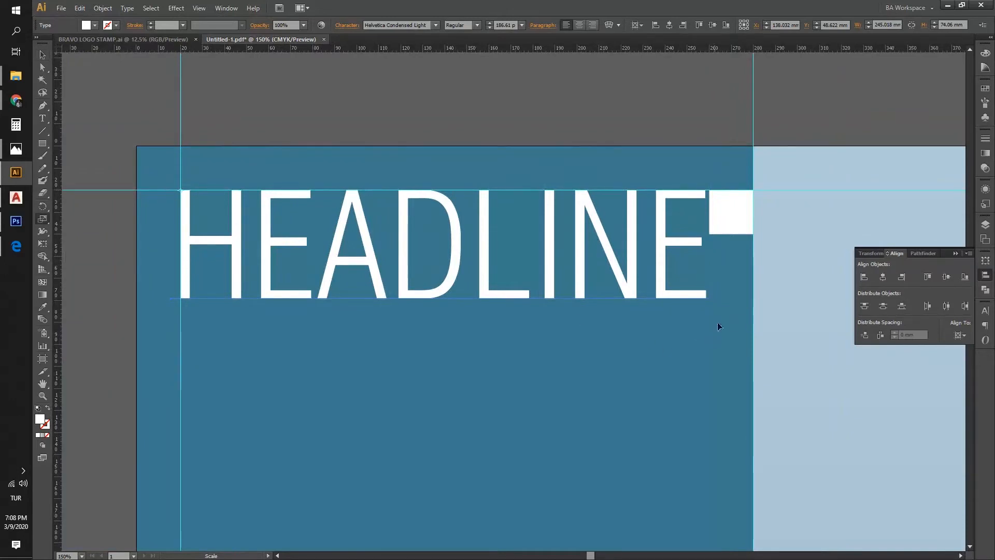
{"action": "left_click_drag", "start_coordinate": [751, 328], "coordinate": [715, 338]}
{"action": "key", "text": "v"}
Step: Delete the white 20 mm square beside the headline
{"action": "left_click", "coordinate": [734, 222]}
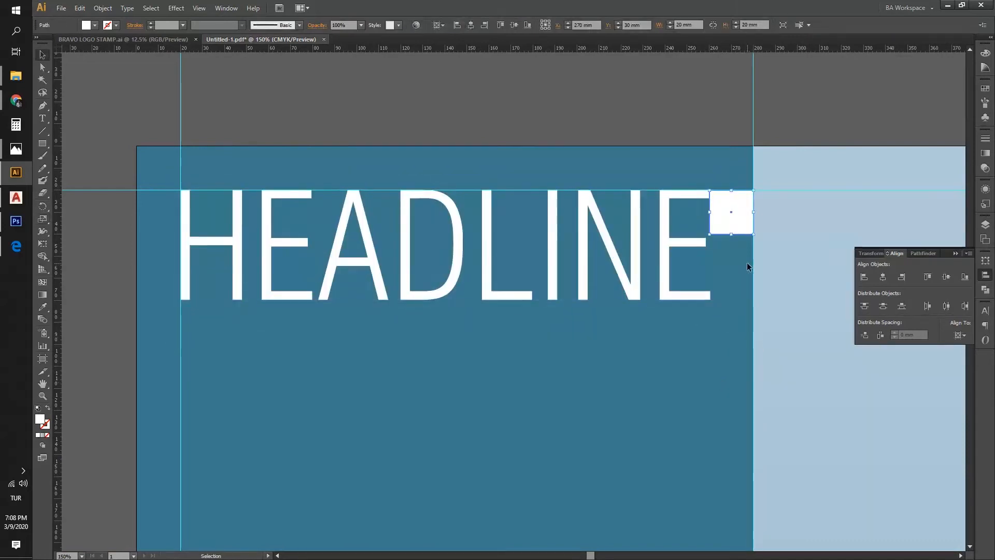
{"action": "key", "text": "Delete"}
{"action": "scroll", "coordinate": [539, 191], "scroll_direction": "down", "scroll_amount": 2}
Step: Duplicate the headline directly below itself and place a vertical guide at the text's right end
{"action": "left_click_drag", "start_coordinate": [528, 183], "coordinate": [528, 240]}
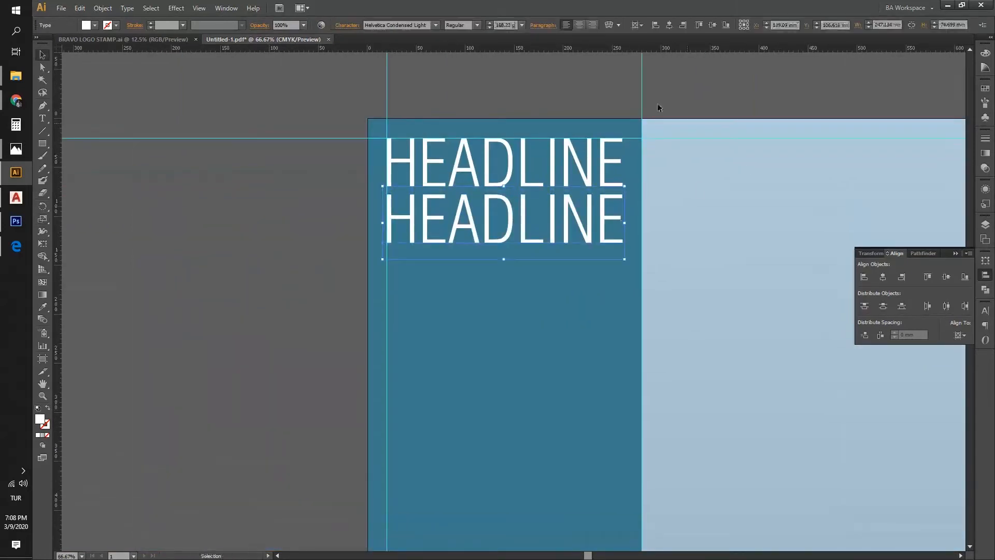
{"action": "left_click_drag", "start_coordinate": [601, 49], "coordinate": [627, 141]}
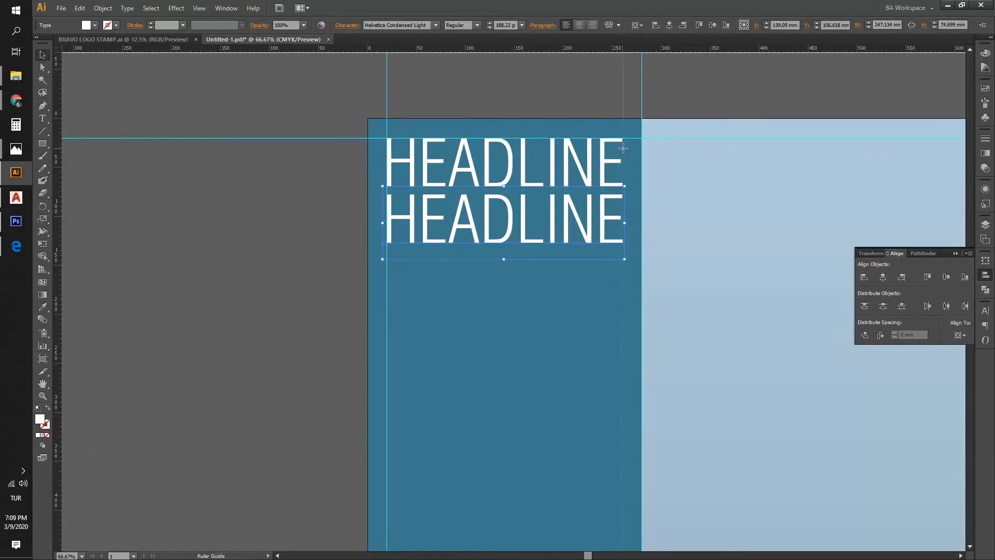
{"action": "key", "text": "ctrl+1"}
Step: Change the duplicated text to PROJECT and scale it to 205.92 pt so it fits between the two vertical margin guides
{"action": "double_click", "coordinate": [528, 223]}
{"action": "type", "text": "PROJECT"}
{"action": "key", "text": "Escape"}
{"action": "left_click_drag", "start_coordinate": [628, 315], "coordinate": [657, 332]}
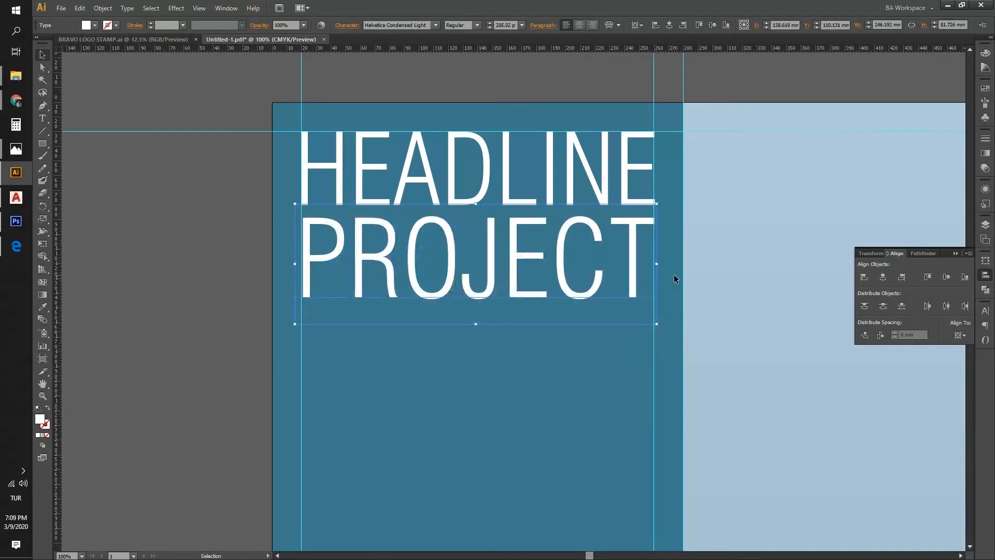
{"action": "scroll", "coordinate": [661, 234], "scroll_direction": "up", "scroll_amount": 4}
{"action": "scroll", "coordinate": [616, 238], "scroll_direction": "down", "scroll_amount": 5}
{"action": "scroll", "coordinate": [373, 232], "scroll_direction": "up", "scroll_amount": 3}
{"action": "left_click_drag", "start_coordinate": [458, 250], "coordinate": [320, 291]}
{"action": "scroll", "coordinate": [451, 264], "scroll_direction": "down", "scroll_amount": 1}
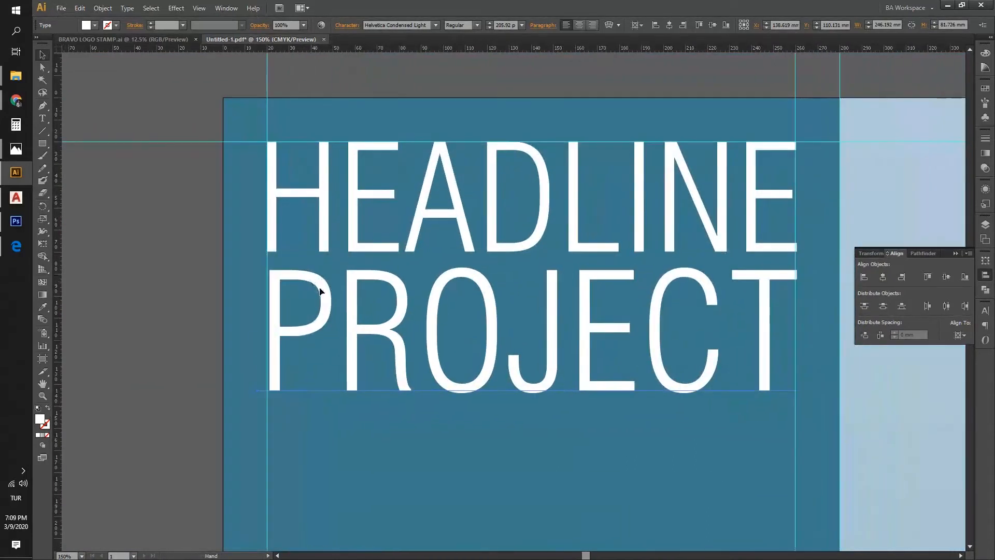
Step: Select the HEADLINE and PROJECT texts and expand them into vector shapes
{"action": "key", "text": "ctrl+a"}
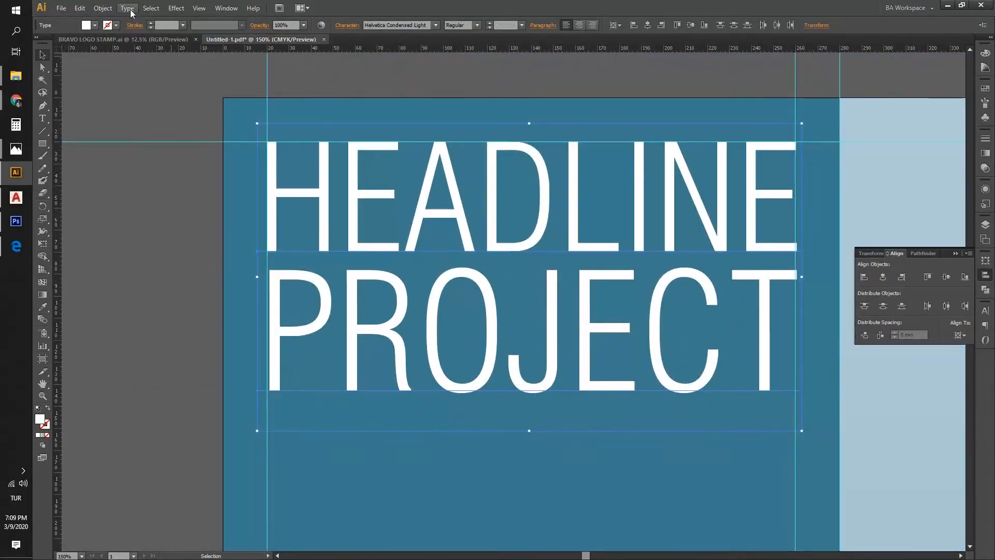
{"action": "left_click", "coordinate": [128, 9]}
{"action": "left_click", "coordinate": [125, 120]}
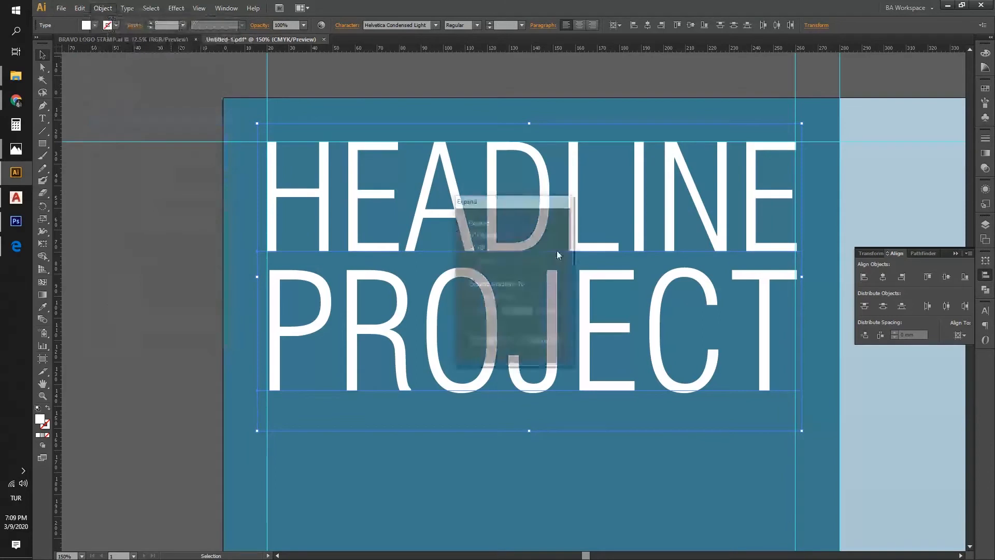
{"action": "left_click", "coordinate": [510, 343]}
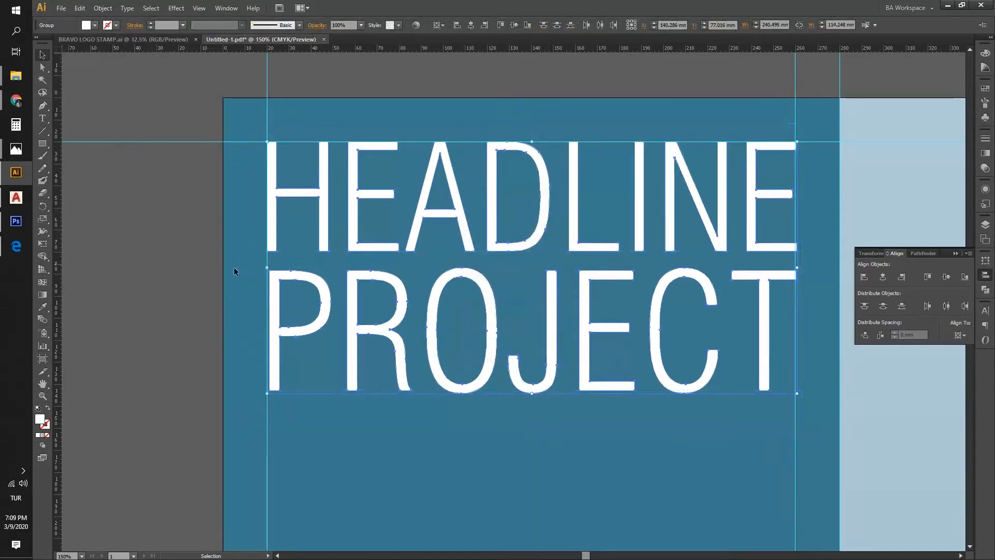
Step: Scale the HEADLINE lettering down slightly so its end meets the column's vertical margin guide
{"action": "left_click", "coordinate": [788, 252]}
{"action": "scroll", "coordinate": [806, 246], "scroll_direction": "up", "scroll_amount": 3}
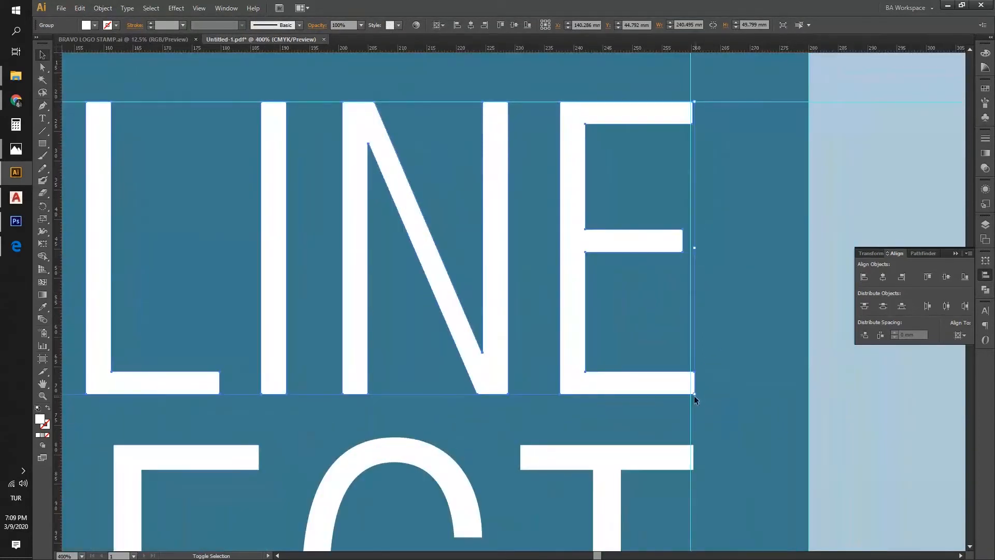
{"action": "left_click", "coordinate": [694, 396], "text": "shift"}
{"action": "left_click", "coordinate": [653, 391]}
{"action": "scroll", "coordinate": [695, 397], "scroll_direction": "up", "scroll_amount": 1}
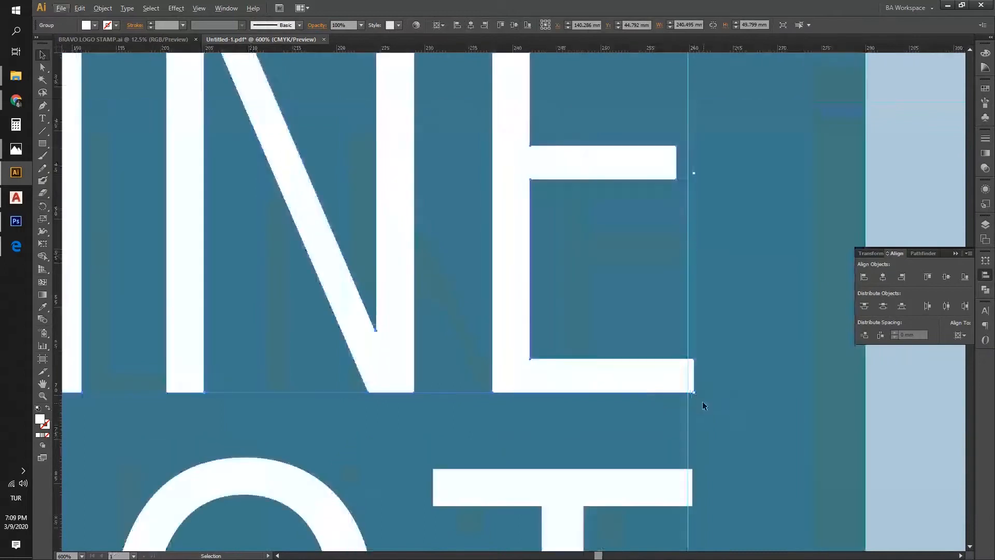
{"action": "left_click_drag", "start_coordinate": [691, 393], "coordinate": [688, 392]}
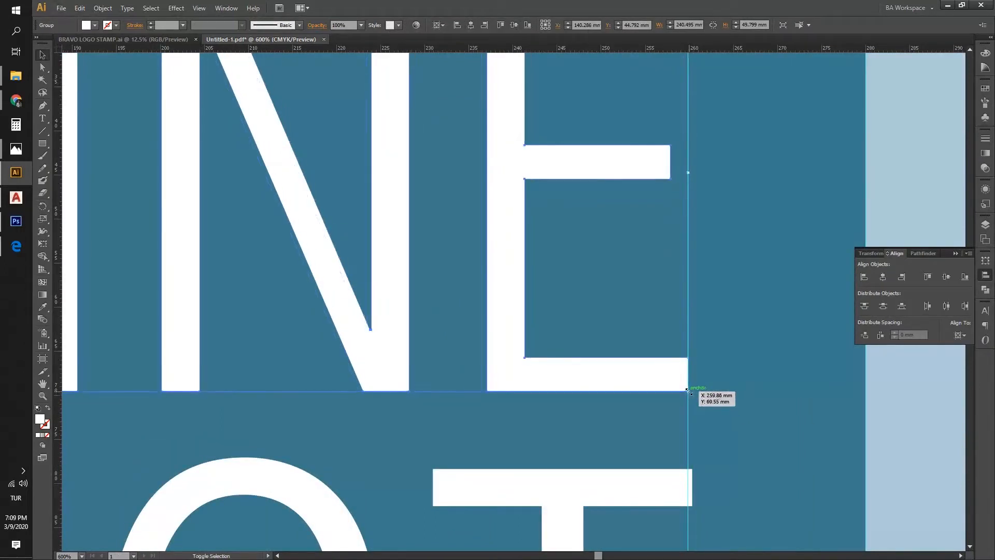
Step: Scale the PROJECT lettering to end exactly on the same vertical margin guide as HEADLINE
{"action": "left_click_drag", "start_coordinate": [658, 498], "coordinate": [668, 262]}
{"action": "left_click", "coordinate": [631, 263]}
{"action": "scroll", "coordinate": [674, 267], "scroll_direction": "down", "scroll_amount": 1}
{"action": "scroll", "coordinate": [683, 264], "scroll_direction": "up", "scroll_amount": 2}
{"action": "scroll", "coordinate": [201, 310], "scroll_direction": "down", "scroll_amount": 9}
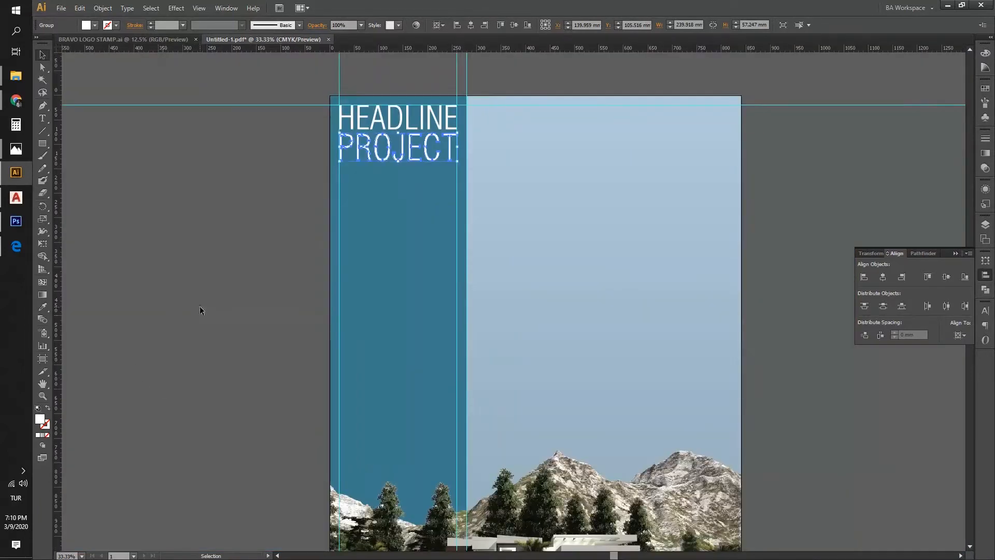
Step: Give the PROJECT lettering a white 4 pt stroke to make it bolder than HEADLINE
{"action": "double_click", "coordinate": [46, 426]}
{"action": "mouse_move", "coordinate": [457, 281]}
{"action": "left_mouse_down"}
{"action": "mouse_move", "coordinate": [368, 267]}
{"action": "mouse_move", "coordinate": [365, 212]}
{"action": "left_mouse_up"}
{"action": "key", "text": "Return"}
{"action": "left_click", "coordinate": [182, 25]}
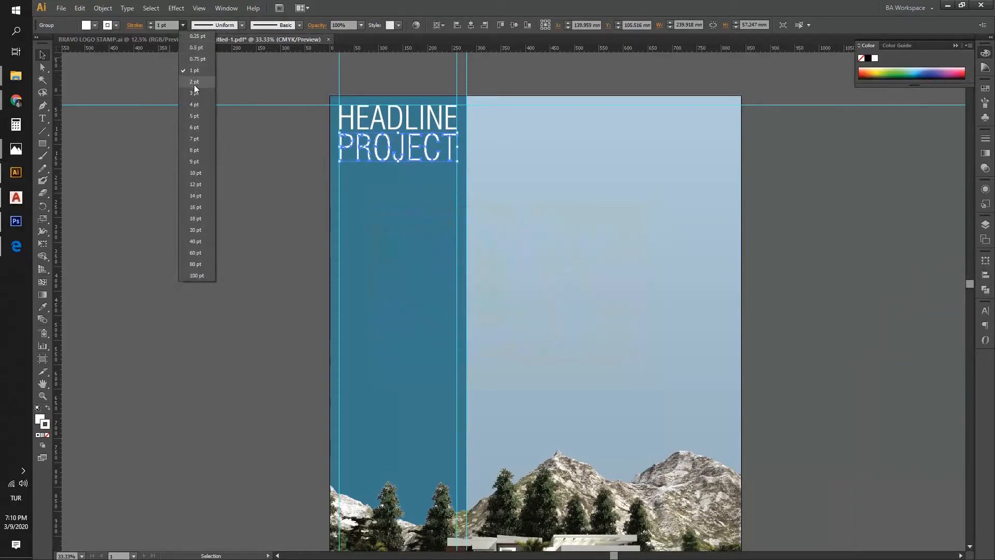
{"action": "left_click", "coordinate": [194, 83]}
{"action": "key", "text": "ctrl+equal"}
{"action": "key", "text": "ctrl+equal"}
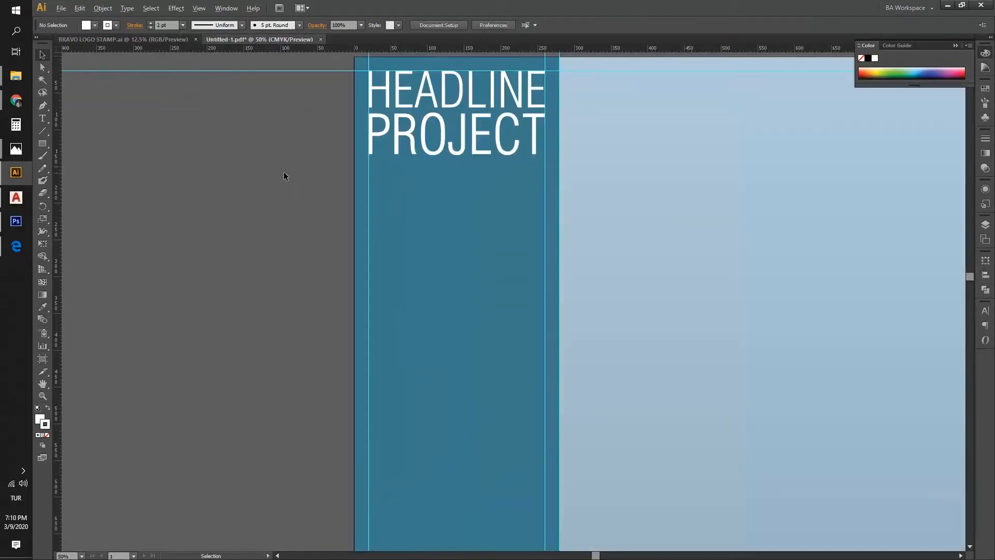
{"action": "left_click", "coordinate": [151, 23]}
{"action": "left_click", "coordinate": [297, 258]}
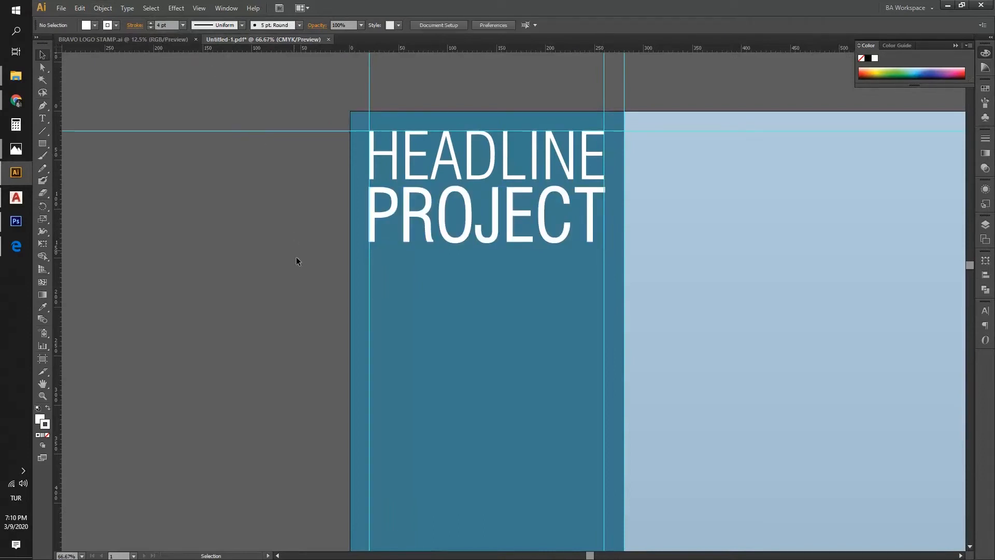
{"action": "left_click", "coordinate": [494, 239]}
{"action": "scroll", "coordinate": [361, 239], "scroll_direction": "up", "scroll_amount": 2}
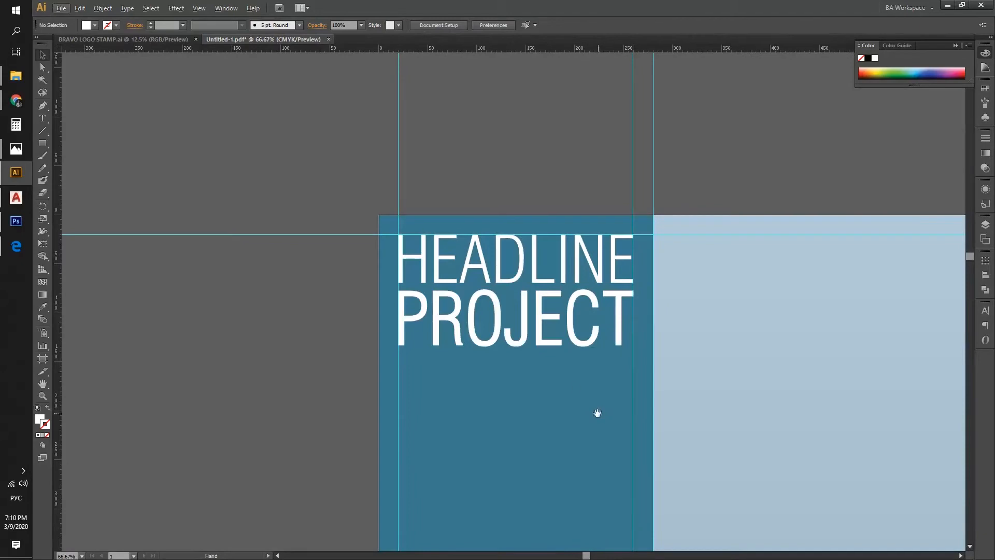
{"action": "left_click_drag", "start_coordinate": [596, 413], "coordinate": [478, 256]}
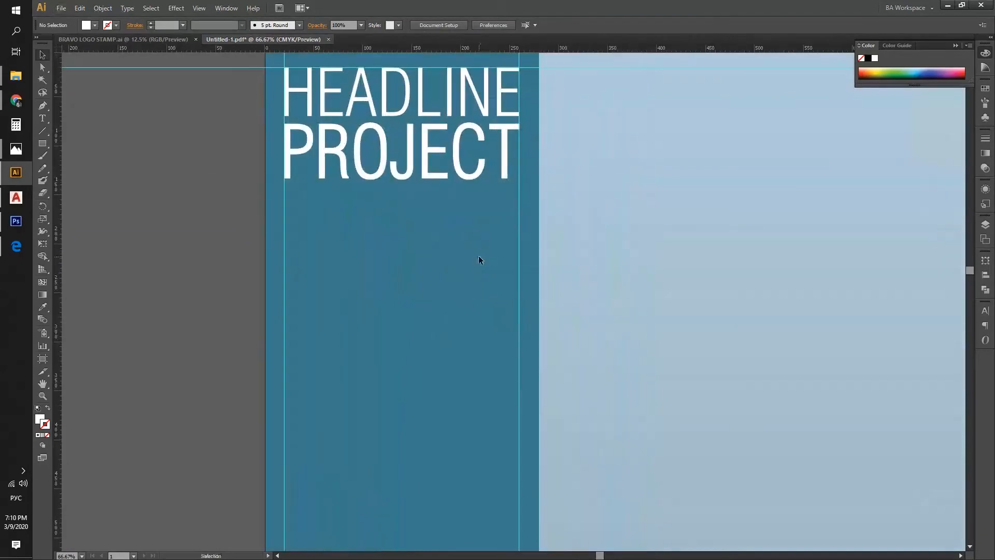
{"action": "scroll", "coordinate": [477, 256], "scroll_direction": "down", "scroll_amount": 2}
{"action": "left_click_drag", "start_coordinate": [502, 331], "coordinate": [383, 243]}
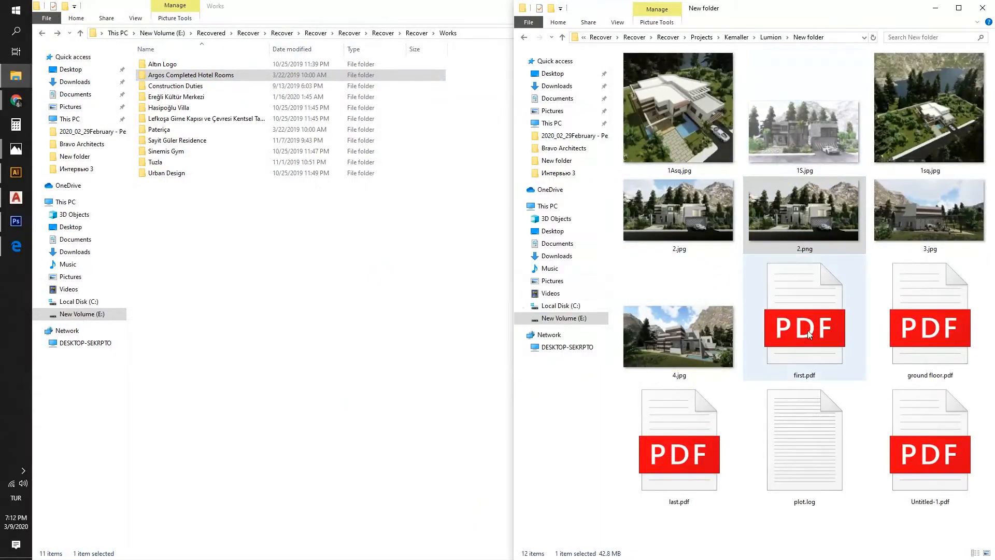
Step: Bring ground floor.pdf, first.pdf and last.pdf from the project folder into the Illustrator document, placing them beside the board
{"action": "left_click", "coordinate": [969, 373]}
{"action": "left_click", "coordinate": [839, 342], "text": "ctrl"}
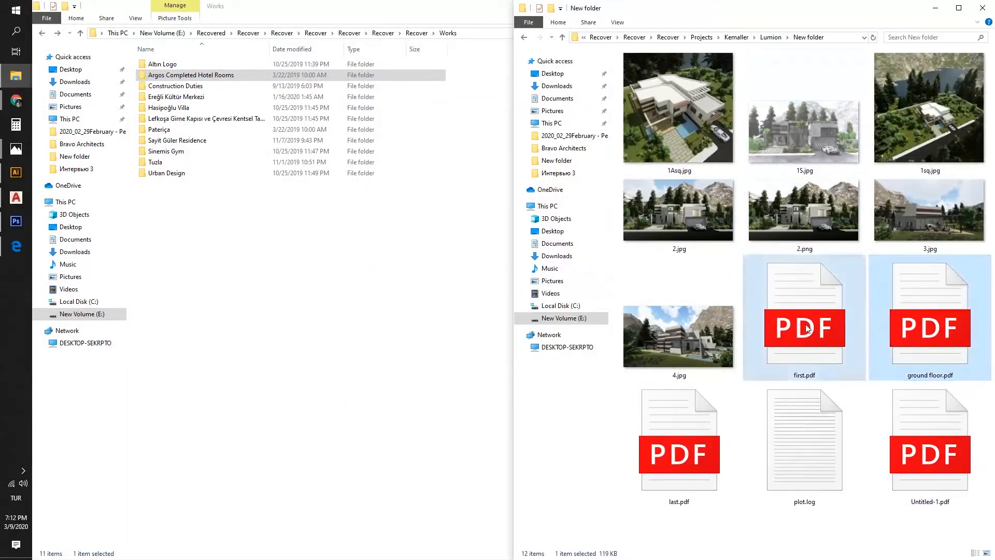
{"action": "left_click", "coordinate": [702, 473], "text": "ctrl"}
{"action": "scroll", "coordinate": [773, 296], "scroll_direction": "down", "scroll_amount": 1, "text": "ctrl"}
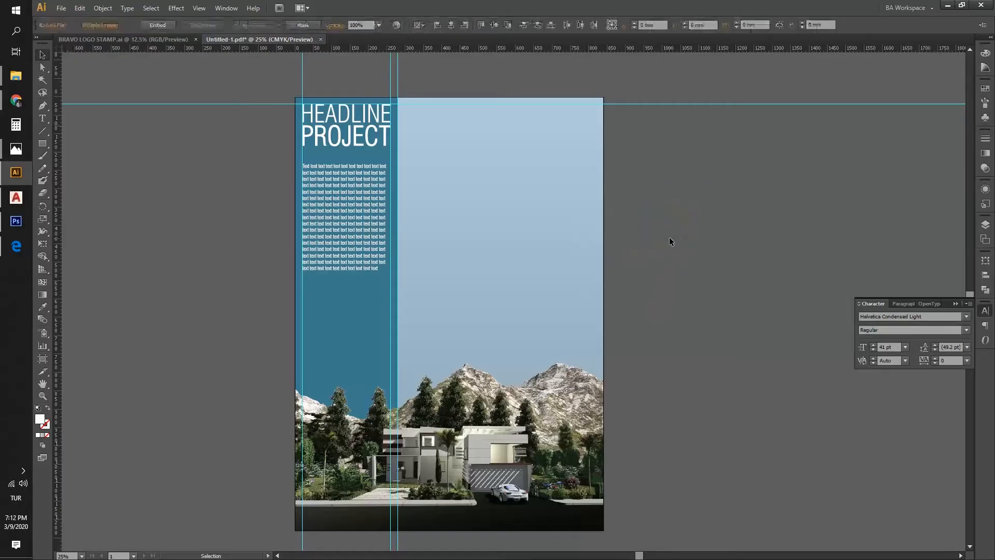
{"action": "left_click", "coordinate": [670, 237]}
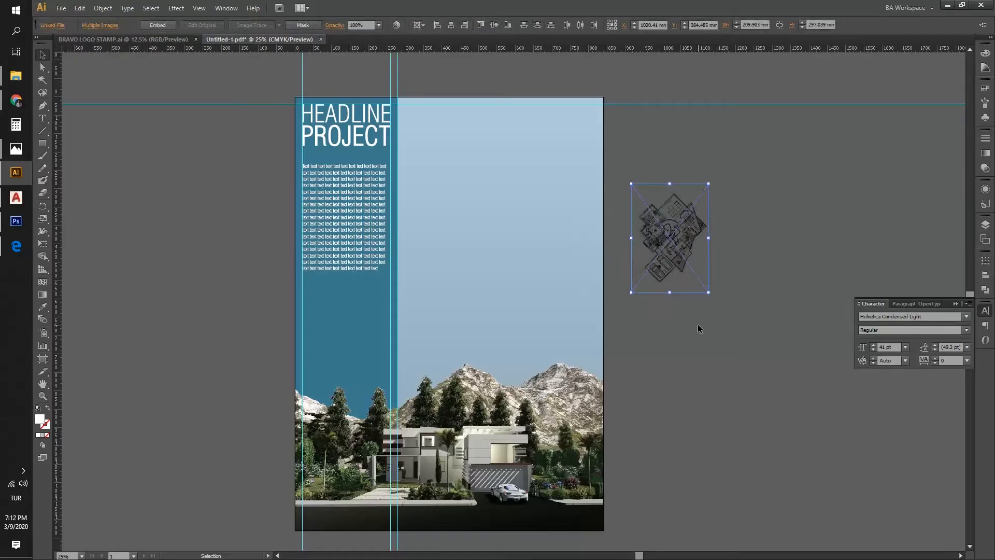
Step: Move the placed floor plans onto the sky area of the board
{"action": "left_click", "coordinate": [714, 330]}
{"action": "left_click_drag", "start_coordinate": [678, 250], "coordinate": [560, 205]}
{"action": "left_click", "coordinate": [643, 300]}
{"action": "left_click_drag", "start_coordinate": [682, 266], "coordinate": [473, 236]}
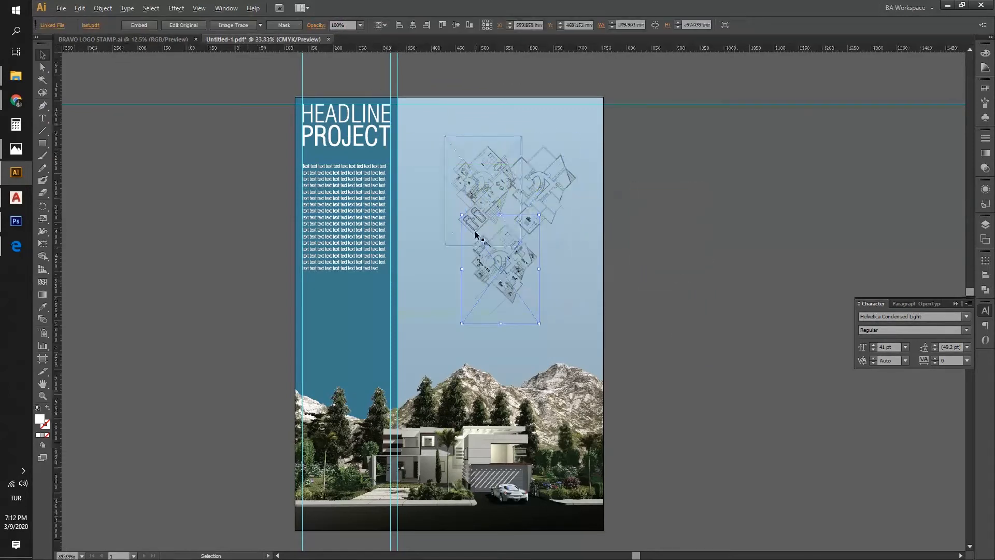
Step: Spread the three floor plans apart on the sky, with two side by side and the last one centred below them
{"action": "scroll", "coordinate": [474, 235], "scroll_direction": "up", "scroll_amount": 3}
{"action": "left_click_drag", "start_coordinate": [621, 332], "coordinate": [600, 403]}
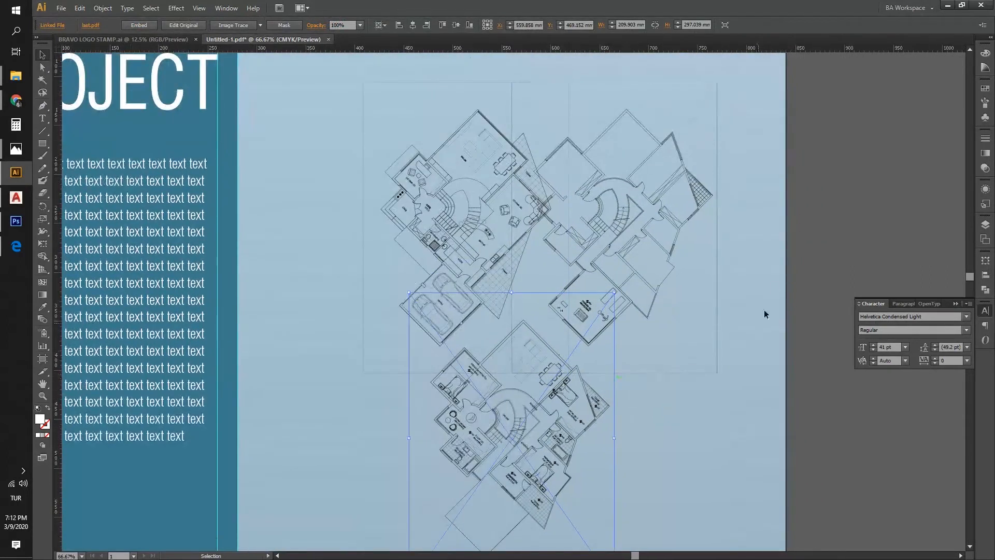
{"action": "left_click_drag", "start_coordinate": [666, 248], "coordinate": [710, 242]}
{"action": "left_click_drag", "start_coordinate": [460, 209], "coordinate": [424, 227]}
{"action": "left_click_drag", "start_coordinate": [496, 279], "coordinate": [538, 332]}
{"action": "key", "text": "ctrl+minus"}
{"action": "key", "text": "ctrl+minus"}
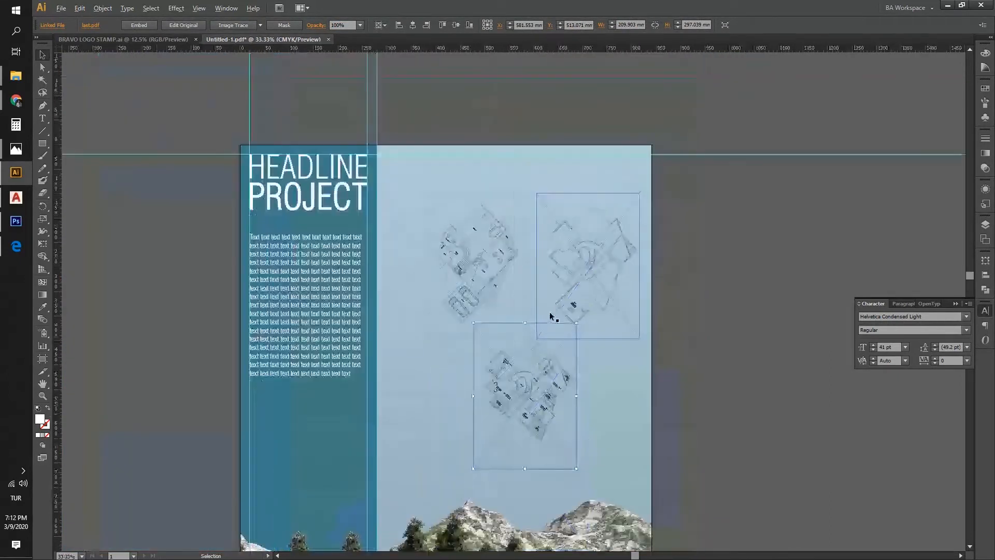
Step: Switch to AutoCAD and look over the framed ground floor and first floor plans
{"action": "key", "text": "alt+Tab"}
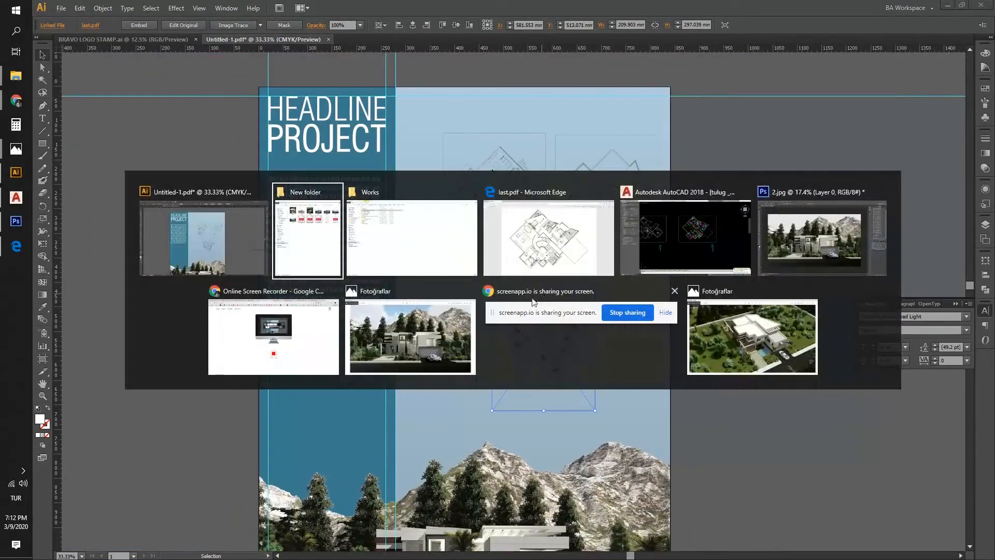
{"action": "left_click", "coordinate": [680, 250]}
{"action": "scroll", "coordinate": [378, 300], "scroll_direction": "up", "scroll_amount": 4}
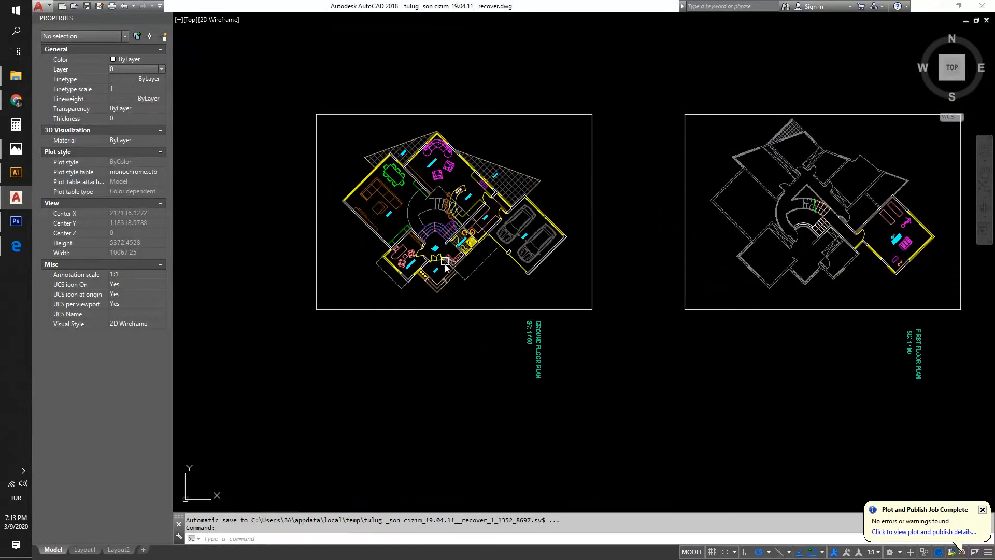
{"action": "left_click_drag", "start_coordinate": [447, 269], "coordinate": [463, 302]}
Step: Return to Illustrator and update the modified linked floor plan files
{"action": "key", "text": "alt+Tab"}
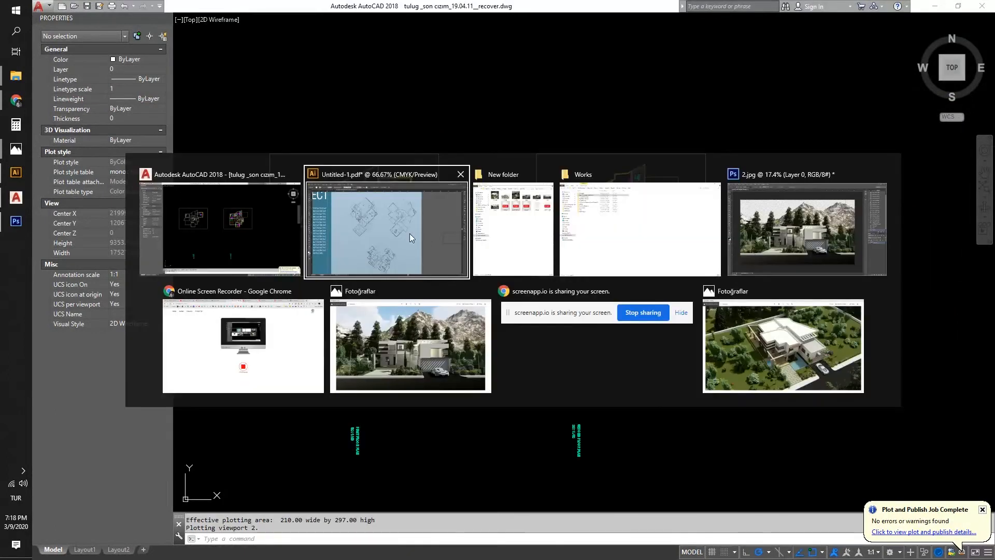
{"action": "left_click", "coordinate": [409, 233]}
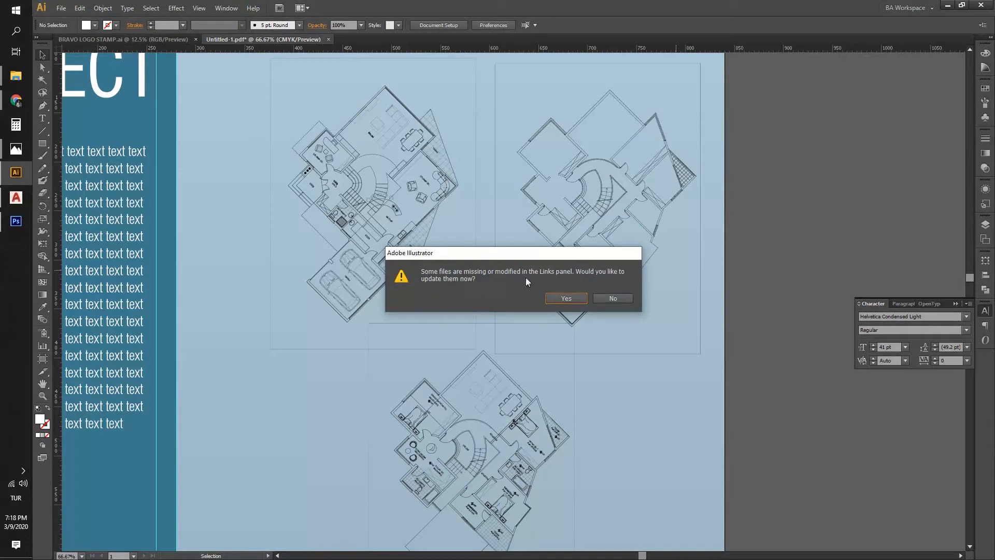
{"action": "left_click", "coordinate": [557, 300]}
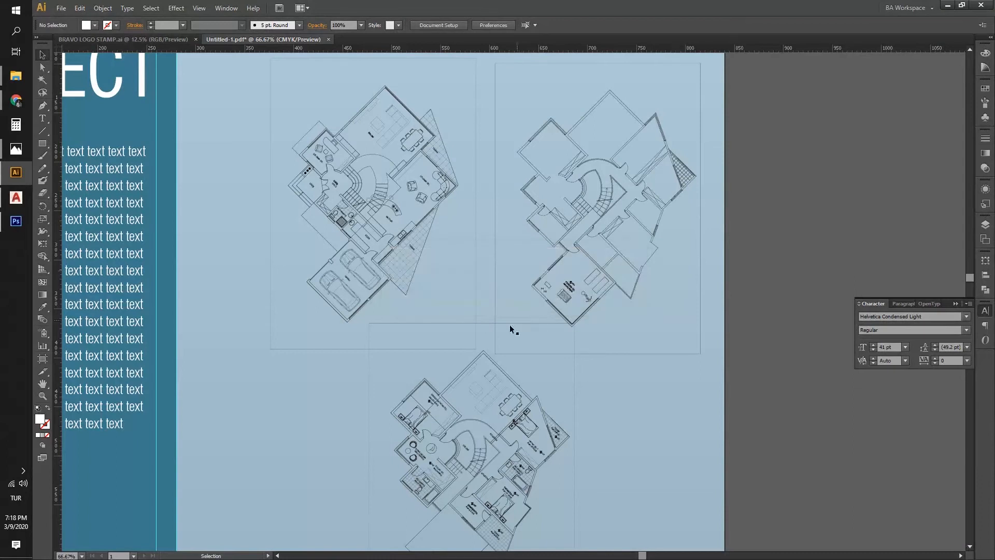
{"action": "scroll", "coordinate": [520, 372], "scroll_direction": "down", "scroll_amount": 1}
{"action": "left_click_drag", "start_coordinate": [526, 379], "coordinate": [553, 345]}
{"action": "scroll", "coordinate": [514, 328], "scroll_direction": "down", "scroll_amount": 1}
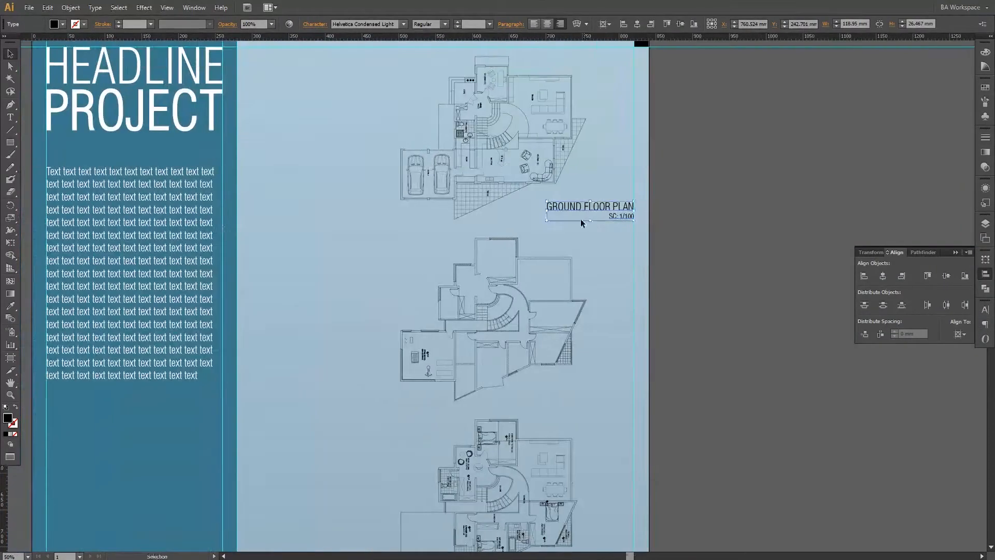
Step: Place horizontal guides at the lowest tips of the ground and first floor plans, in line with their captions
{"action": "scroll", "coordinate": [581, 223], "scroll_direction": "up", "scroll_amount": 1}
{"action": "left_click_drag", "start_coordinate": [673, 36], "coordinate": [674, 226]}
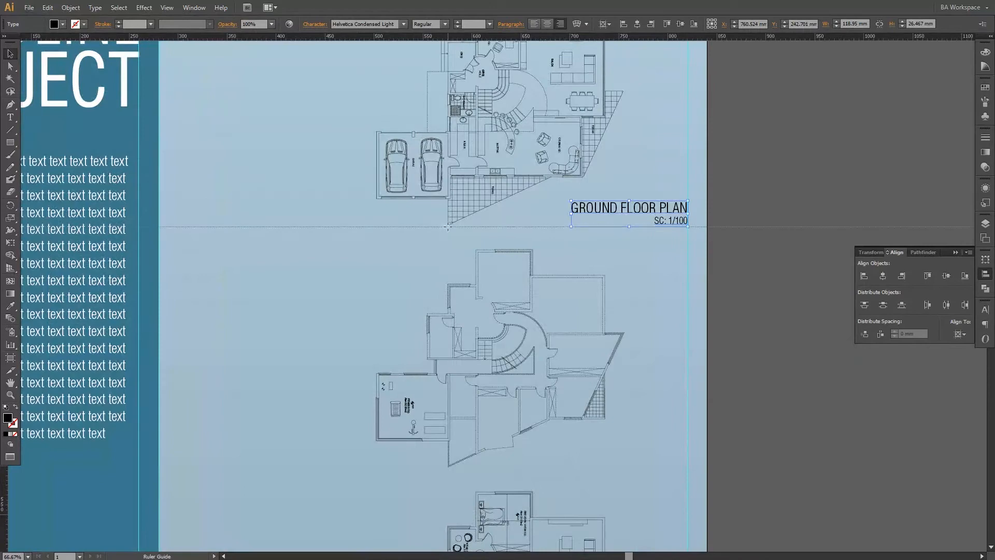
{"action": "scroll", "coordinate": [695, 231], "scroll_direction": "up", "scroll_amount": 8}
{"action": "scroll", "coordinate": [707, 262], "scroll_direction": "down", "scroll_amount": 7}
{"action": "left_click_drag", "start_coordinate": [589, 284], "coordinate": [656, 157]}
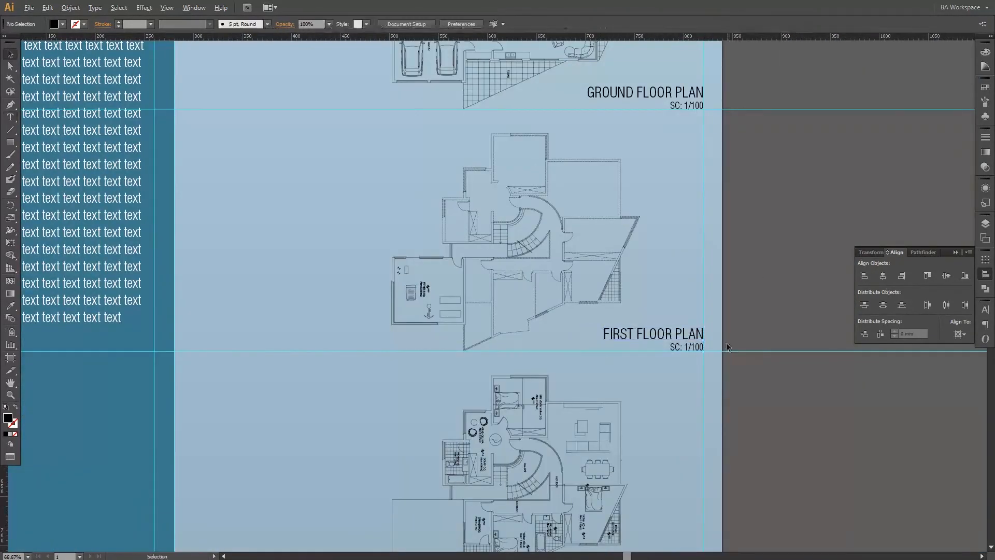
Step: Place another horizontal guide at the lower end of the lowest floor plan
{"action": "scroll", "coordinate": [505, 106], "scroll_direction": "down", "scroll_amount": 6}
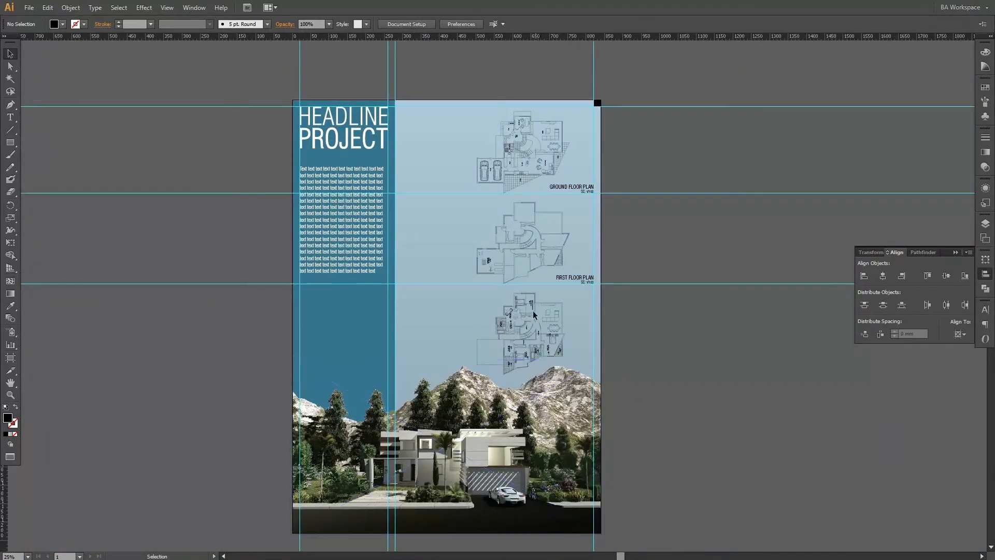
{"action": "scroll", "coordinate": [535, 326], "scroll_direction": "up", "scroll_amount": 4}
{"action": "left_click_drag", "start_coordinate": [390, 36], "coordinate": [389, 352]}
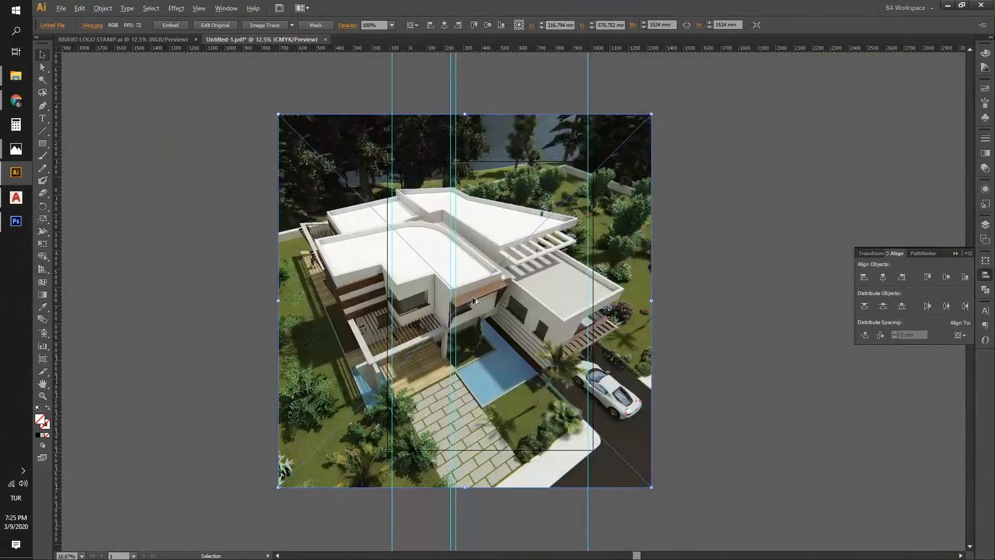
Step: Scale the square aerial house render down to the blue column's width and position it in the column below the body text
{"action": "scroll", "coordinate": [475, 301], "scroll_direction": "down", "scroll_amount": 1}
{"action": "left_click_drag", "start_coordinate": [592, 348], "coordinate": [716, 329]}
{"action": "left_click_drag", "start_coordinate": [772, 140], "coordinate": [654, 259]}
{"action": "left_click_drag", "start_coordinate": [344, 325], "coordinate": [253, 308]}
{"action": "scroll", "coordinate": [262, 305], "scroll_direction": "up", "scroll_amount": 5}
{"action": "left_click_drag", "start_coordinate": [273, 248], "coordinate": [527, 207]}
{"action": "left_click_drag", "start_coordinate": [404, 346], "coordinate": [356, 396]}
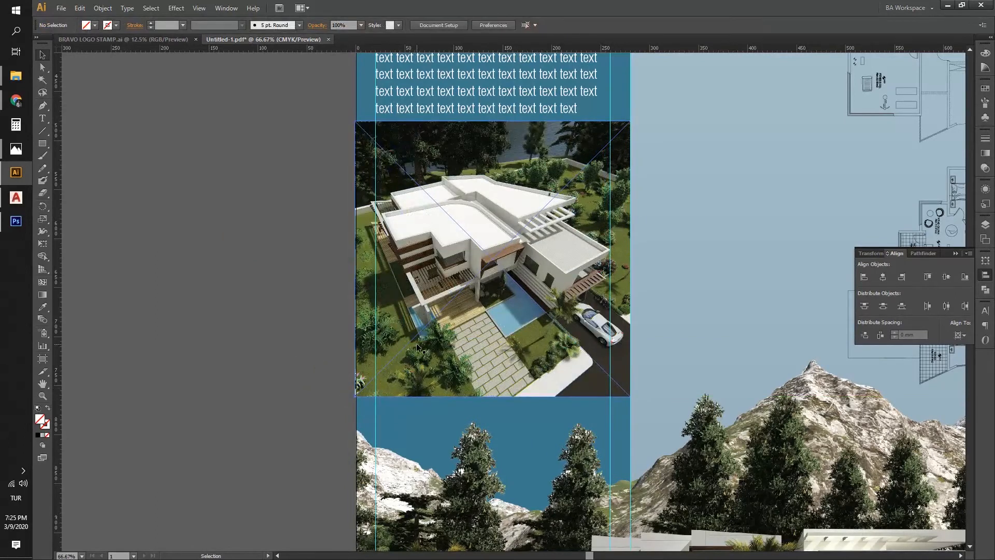
Step: Nudge the aerial render slightly down to widen the gap below the body text
{"action": "left_click", "coordinate": [343, 352]}
{"action": "left_click", "coordinate": [511, 304]}
{"action": "key", "text": "shift+Down"}
{"action": "key", "text": "shift+Down"}
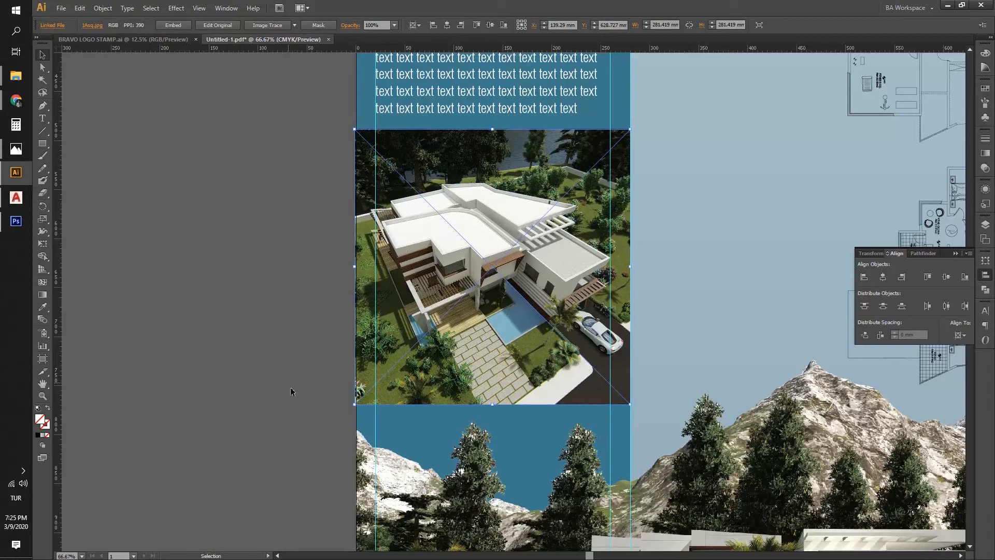
Step: Delete the black margin-gauge square from the board's upper corner beside the ground floor plan
{"action": "scroll", "coordinate": [361, 405], "scroll_direction": "up", "scroll_amount": 2}
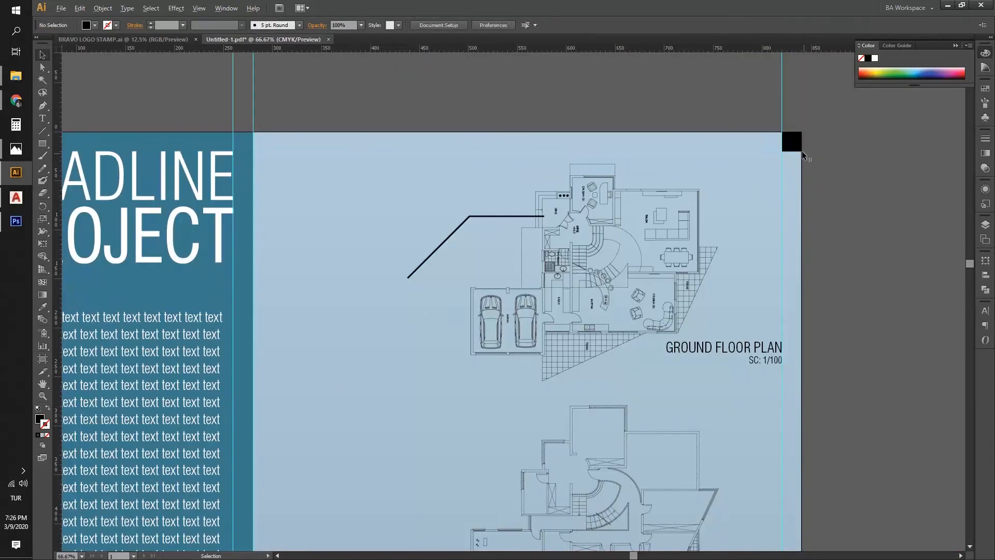
{"action": "scroll", "coordinate": [764, 191], "scroll_direction": "up", "scroll_amount": 2}
{"action": "left_click", "coordinate": [732, 221]}
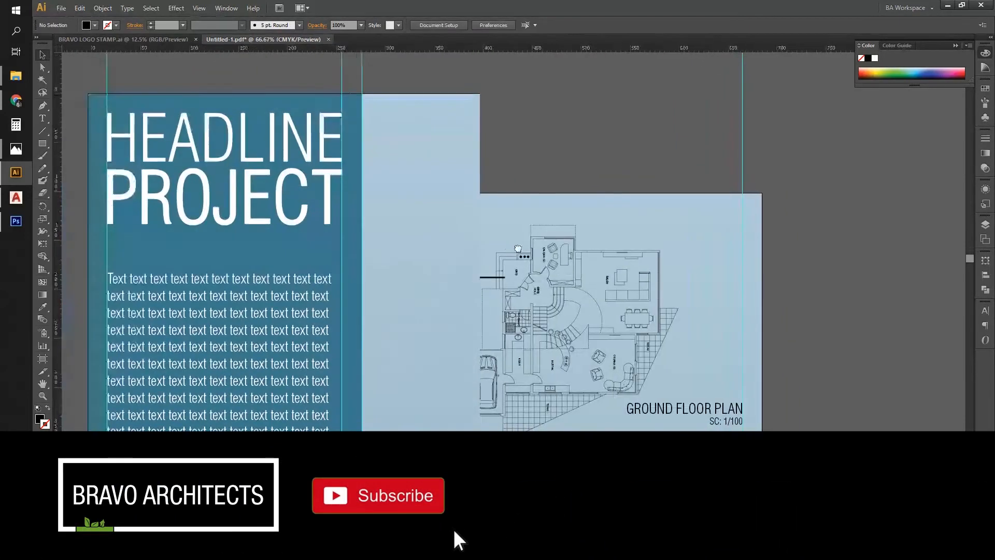
{"action": "left_click_drag", "start_coordinate": [552, 247], "coordinate": [533, 251]}
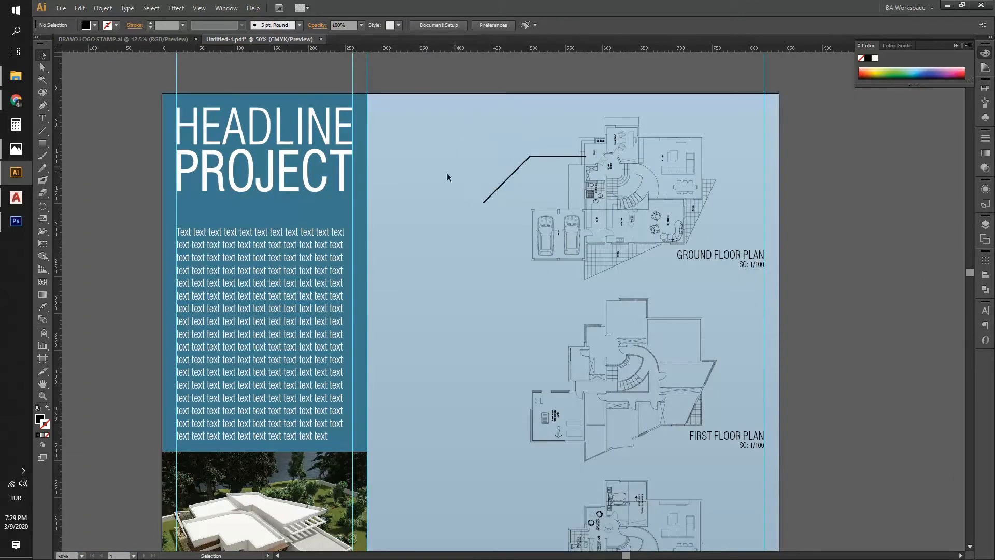
{"action": "scroll", "coordinate": [502, 157], "scroll_direction": "up", "scroll_amount": 1}
{"action": "left_click_drag", "start_coordinate": [531, 173], "coordinate": [554, 195]}
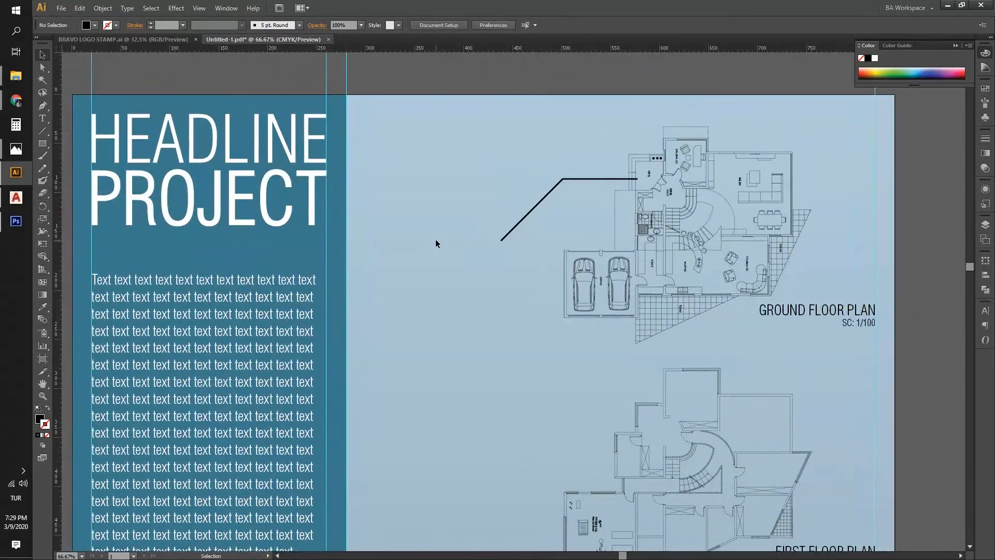
Step: Give the leader line beside the ground floor plan a 2 pt dashed stroke with 12 pt dashes
{"action": "left_click", "coordinate": [522, 224]}
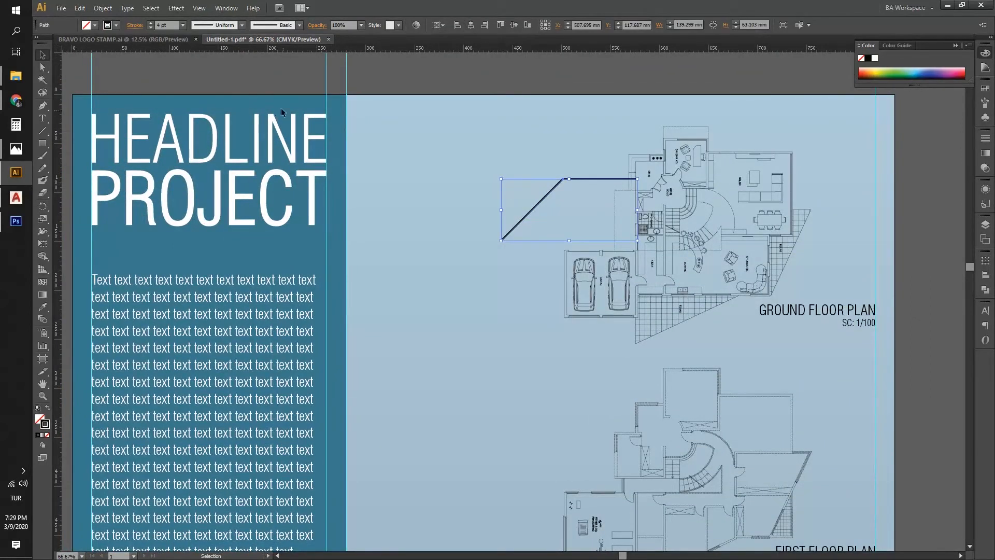
{"action": "left_click", "coordinate": [559, 102]}
{"action": "scroll", "coordinate": [514, 220], "scroll_direction": "up", "scroll_amount": 1}
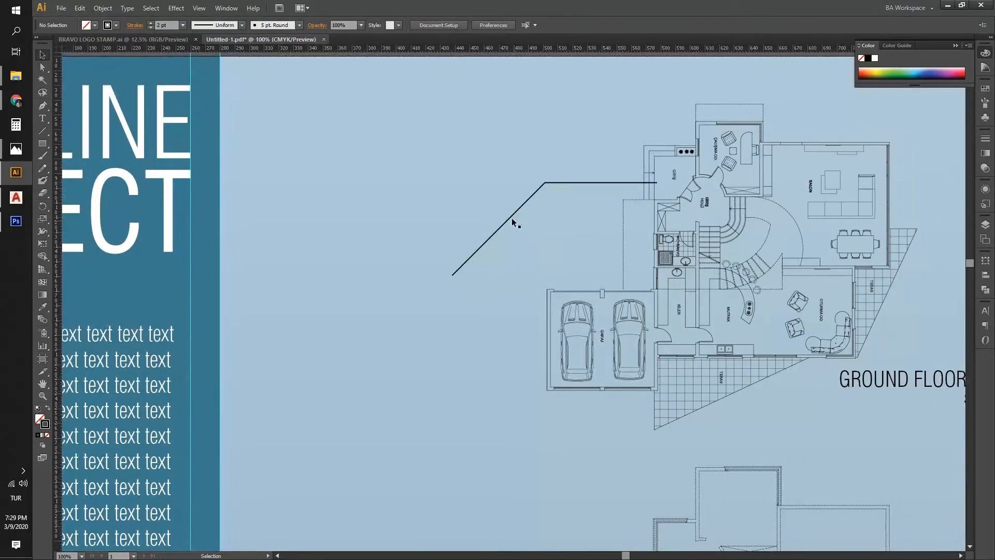
{"action": "left_click", "coordinate": [512, 219]}
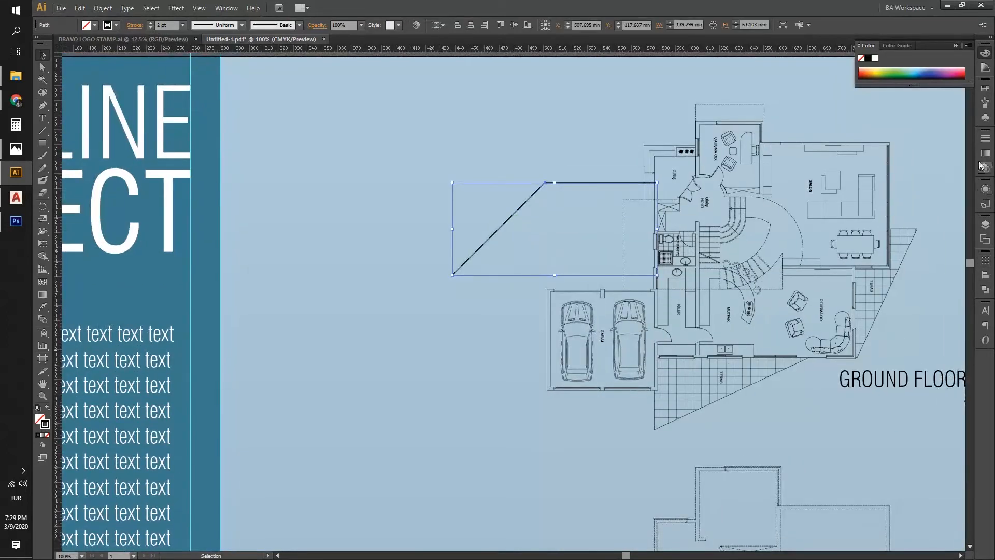
{"action": "left_click", "coordinate": [985, 138]}
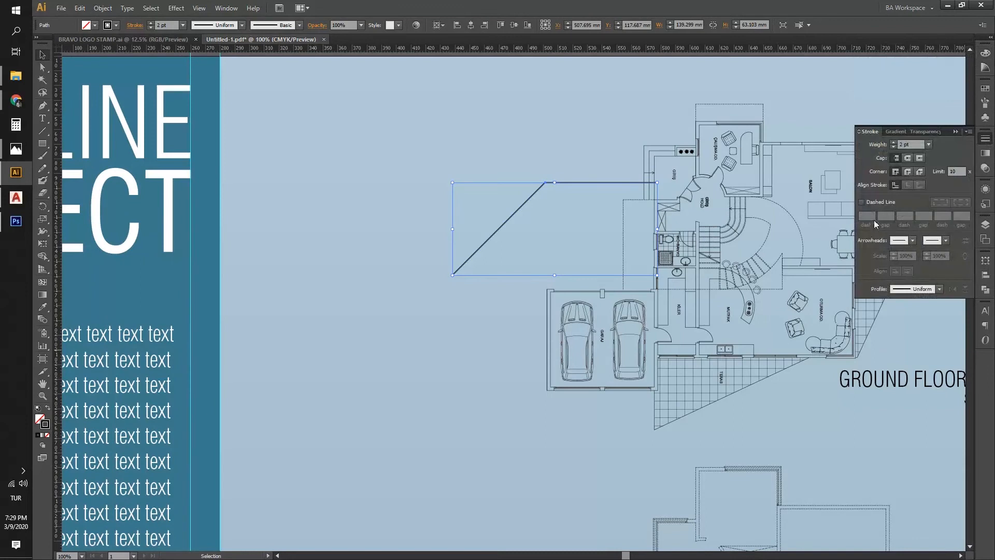
{"action": "left_click", "coordinate": [862, 203]}
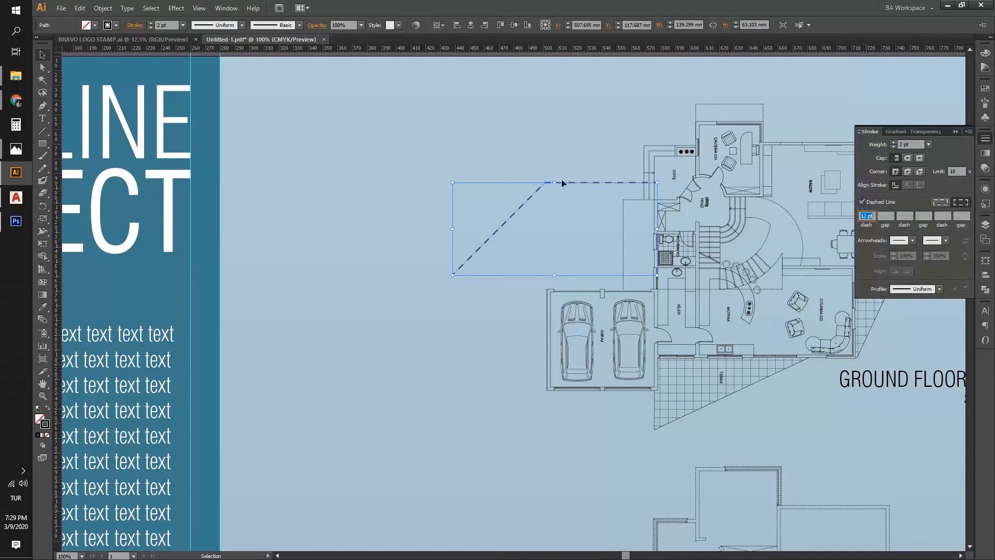
{"action": "left_click", "coordinate": [569, 208]}
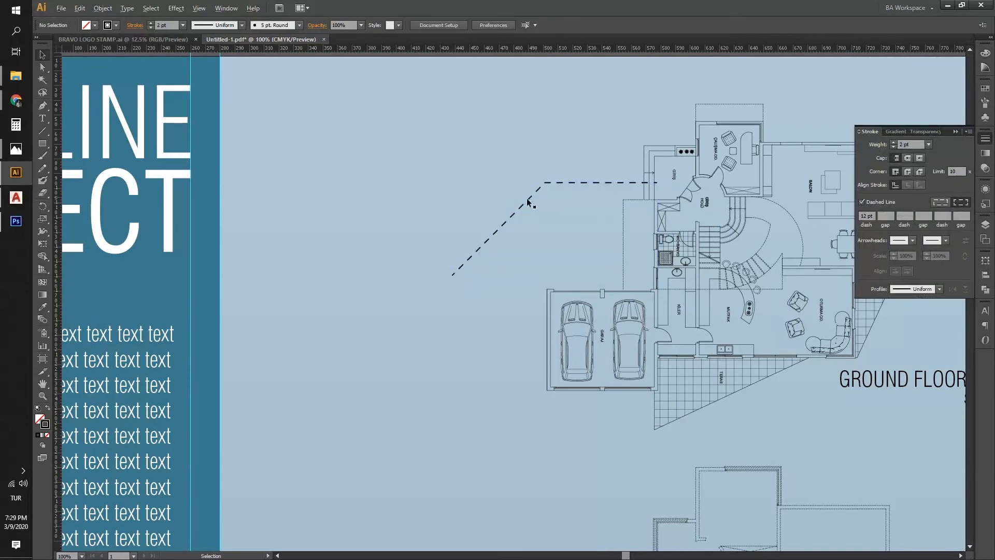
Step: Enlarge the three small black icons lying outside the board to a size suited to the plan annotations
{"action": "scroll", "coordinate": [527, 200], "scroll_direction": "down", "scroll_amount": 1}
{"action": "left_click_drag", "start_coordinate": [492, 236], "coordinate": [528, 198]}
{"action": "scroll", "coordinate": [520, 227], "scroll_direction": "down", "scroll_amount": 1}
{"action": "key", "text": "alt+space"}
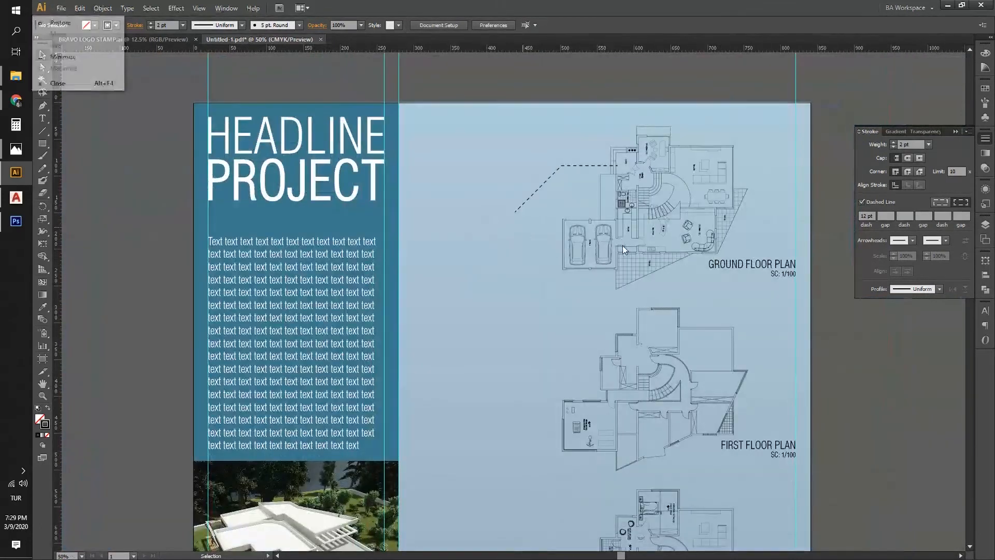
{"action": "left_click_drag", "start_coordinate": [758, 238], "coordinate": [691, 237]}
{"action": "left_click_drag", "start_coordinate": [779, 260], "coordinate": [269, 228]}
{"action": "scroll", "coordinate": [788, 357], "scroll_direction": "up", "scroll_amount": 4}
{"action": "left_click_drag", "start_coordinate": [802, 328], "coordinate": [541, 354]}
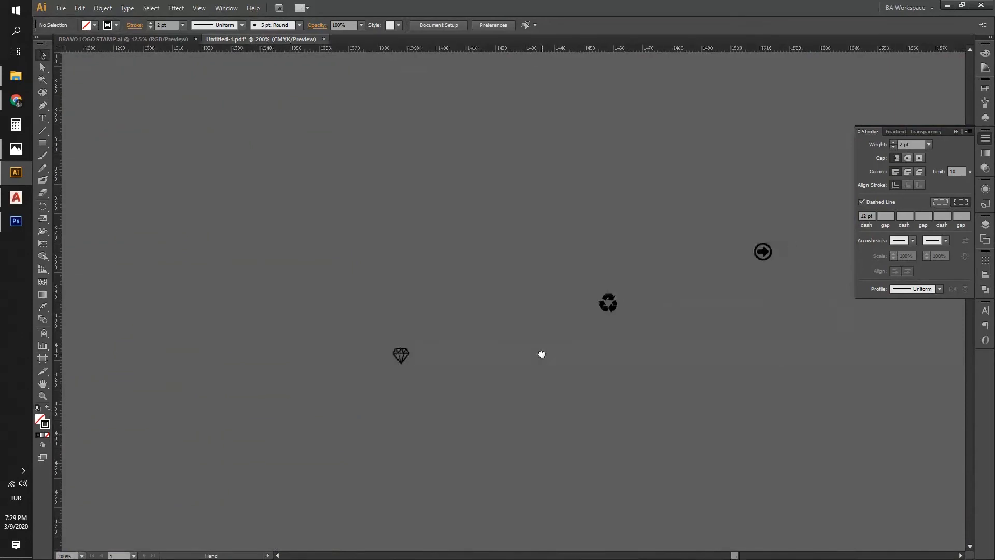
{"action": "key", "text": "ctrl+a"}
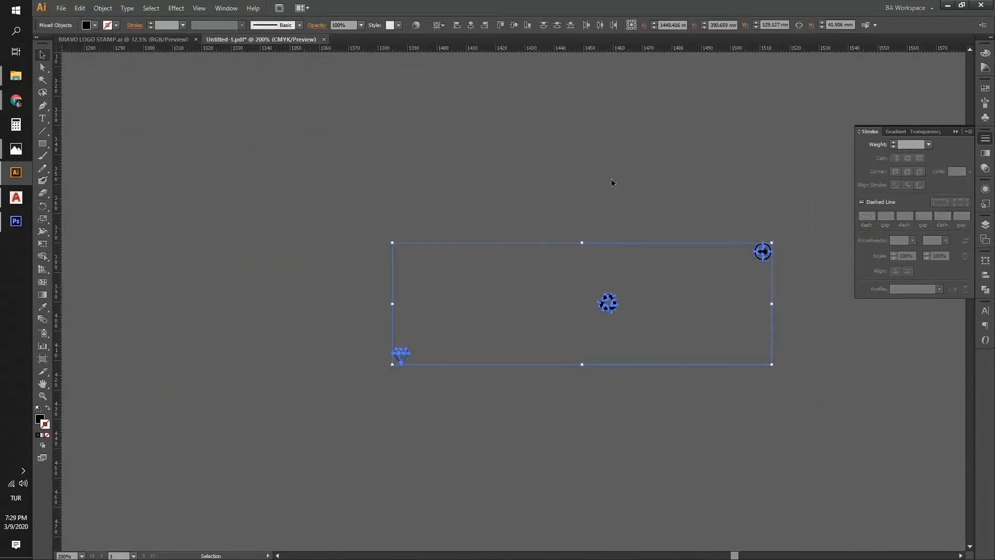
{"action": "left_click", "coordinate": [717, 331]}
{"action": "left_click_drag", "start_coordinate": [425, 274], "coordinate": [399, 238]}
{"action": "left_click_drag", "start_coordinate": [777, 221], "coordinate": [379, 406]}
{"action": "scroll", "coordinate": [595, 375], "scroll_direction": "down", "scroll_amount": 5}
{"action": "left_click_drag", "start_coordinate": [644, 376], "coordinate": [654, 470]}
Step: Place the circled arrow icon at the lower end of the ground floor leader line and turn its fill into an outline
{"action": "left_click_drag", "start_coordinate": [450, 265], "coordinate": [450, 265]}
{"action": "scroll", "coordinate": [444, 248], "scroll_direction": "up", "scroll_amount": 5}
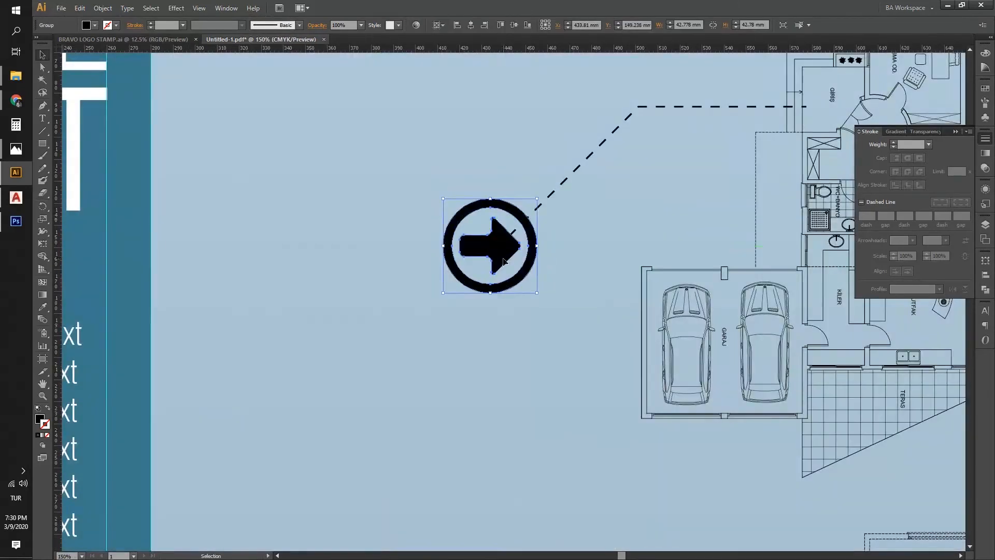
{"action": "key", "text": "shift+x"}
{"action": "left_click", "coordinate": [288, 240]}
{"action": "scroll", "coordinate": [289, 311], "scroll_direction": "down", "scroll_amount": 3}
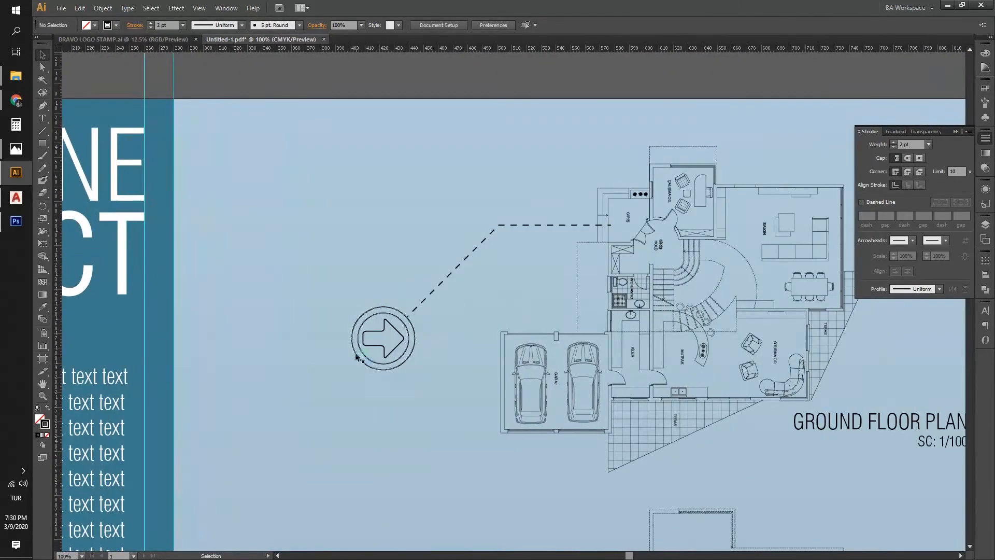
Step: Create an area text block below the arrow icon and fill it with repeated "Informative Text"
{"action": "key", "text": "t"}
{"action": "left_click_drag", "start_coordinate": [439, 281], "coordinate": [601, 375]}
{"action": "key", "text": "ctrl+c"}
{"action": "key", "text": "ctrl+v"}
{"action": "key", "text": "ctrl+v"}
{"action": "key", "text": "ctrl+v"}
{"action": "key", "text": "ctrl+v"}
{"action": "key", "text": "ctrl+v"}
{"action": "key", "text": "ctrl+v"}
{"action": "key", "text": "ctrl+v"}
{"action": "key", "text": "ctrl+v"}
{"action": "key", "text": "ctrl+v"}
{"action": "key", "text": "ctrl+v"}
{"action": "key", "text": "ctrl+v"}
{"action": "key", "text": "ctrl+v"}
{"action": "key", "text": "ctrl+v"}
{"action": "key", "text": "ctrl+v"}
{"action": "key", "text": "ctrl+v"}
{"action": "left_click", "coordinate": [42, 55]}
{"action": "left_click", "coordinate": [98, 82]}
Step: Draw an angled leader line out from the first floor plan and copy the ground floor leader's dashed stroke onto it
{"action": "scroll", "coordinate": [131, 99], "scroll_direction": "down", "scroll_amount": 2}
{"action": "scroll", "coordinate": [508, 351], "scroll_direction": "up", "scroll_amount": 6}
{"action": "key", "text": "p"}
{"action": "left_click", "coordinate": [558, 407]}
{"action": "scroll", "coordinate": [558, 408], "scroll_direction": "down", "scroll_amount": 3}
{"action": "left_click", "coordinate": [560, 426], "text": "shift"}
{"action": "left_click", "coordinate": [482, 374], "text": "shift"}
{"action": "key", "text": "i"}
{"action": "left_click", "coordinate": [549, 94]}
Step: Place the recycling icon at the free end of the first floor leader and swap its black fill for an outline
{"action": "left_click_drag", "start_coordinate": [888, 315], "coordinate": [528, 336]}
{"action": "scroll", "coordinate": [528, 336], "scroll_direction": "up", "scroll_amount": 4}
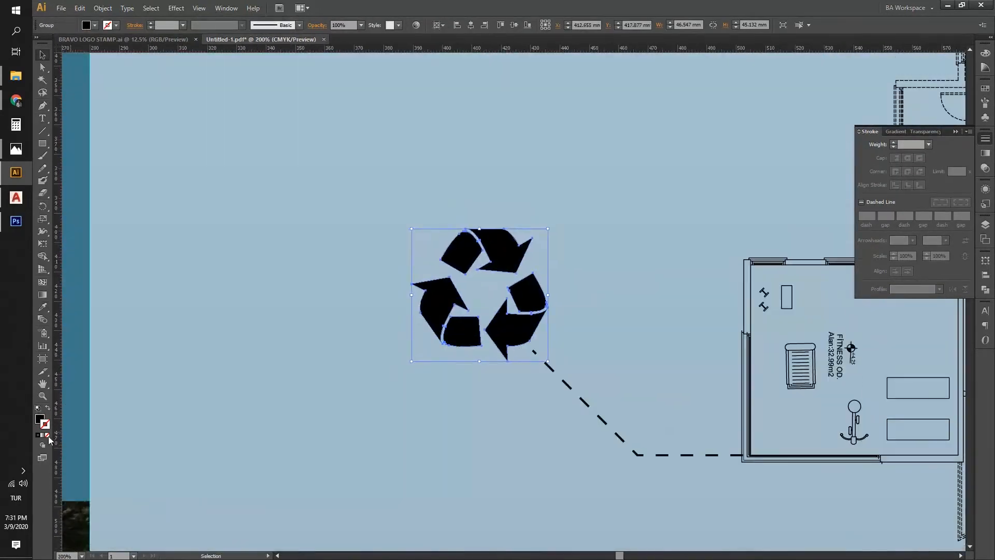
{"action": "left_click", "coordinate": [384, 300]}
{"action": "scroll", "coordinate": [384, 300], "scroll_direction": "down", "scroll_amount": 5}
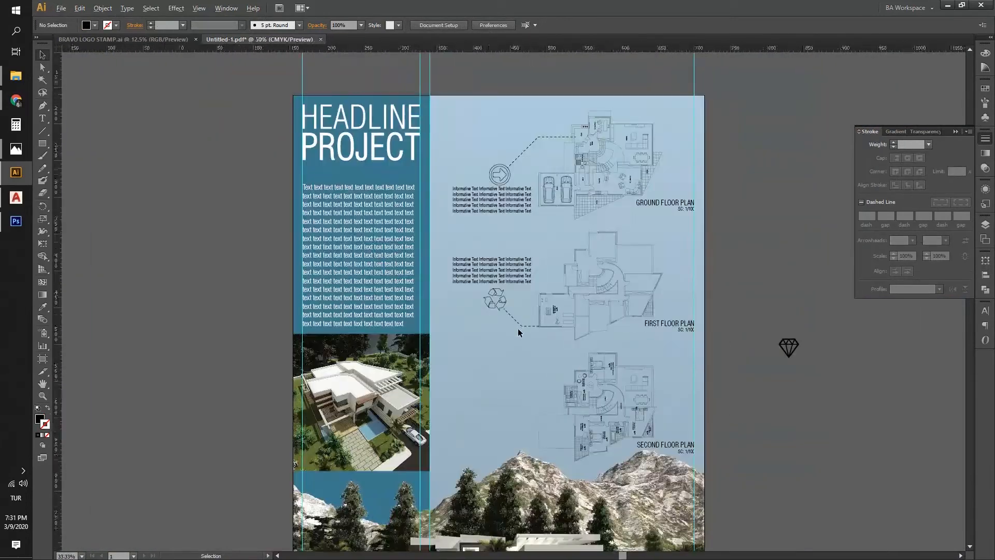
Step: Place the diamond icon beside the second floor plan and adjust the dashed leader's points to connect with it
{"action": "left_click", "coordinate": [499, 368]}
{"action": "key", "text": "ctrl+alt+shift+d"}
{"action": "key", "text": "Return"}
{"action": "scroll", "coordinate": [498, 352], "scroll_direction": "up", "scroll_amount": 2}
{"action": "left_click_drag", "start_coordinate": [493, 382], "coordinate": [546, 193]}
{"action": "left_click_drag", "start_coordinate": [459, 272], "coordinate": [460, 412]}
{"action": "left_click_drag", "start_coordinate": [463, 295], "coordinate": [478, 220]}
{"action": "double_click", "coordinate": [595, 169]}
{"action": "key", "text": "a"}
{"action": "left_click_drag", "start_coordinate": [621, 168], "coordinate": [677, 182]}
{"action": "left_click_drag", "start_coordinate": [544, 233], "coordinate": [463, 191]}
Step: Align the selected annotation elements beside the floor plans on their horizontal centres
{"action": "scroll", "coordinate": [549, 383], "scroll_direction": "down", "scroll_amount": 2}
{"action": "left_click_drag", "start_coordinate": [570, 414], "coordinate": [511, 269]}
{"action": "left_click_drag", "start_coordinate": [342, 272], "coordinate": [497, 371]}
{"action": "left_click", "coordinate": [985, 275]}
{"action": "left_click", "coordinate": [960, 335]}
{"action": "left_click", "coordinate": [967, 355]}
{"action": "left_click", "coordinate": [883, 277]}
Step: Repeat the ground floor annotation layout beside the lower floor plans and add a horizontal guide for levelling it
{"action": "scroll", "coordinate": [440, 310], "scroll_direction": "up", "scroll_amount": 1}
{"action": "left_click_drag", "start_coordinate": [471, 103], "coordinate": [471, 343]}
{"action": "left_click_drag", "start_coordinate": [441, 314], "coordinate": [441, 375]}
{"action": "left_click_drag", "start_coordinate": [475, 189], "coordinate": [476, 428]}
{"action": "scroll", "coordinate": [560, 292], "scroll_direction": "down", "scroll_amount": 2}
{"action": "scroll", "coordinate": [521, 365], "scroll_direction": "up", "scroll_amount": 4}
{"action": "left_click_drag", "start_coordinate": [638, 48], "coordinate": [639, 284]}
Step: Level the annotation elements against the horizontal guide and delete the helper elements that are no longer needed
{"action": "scroll", "coordinate": [548, 288], "scroll_direction": "up", "scroll_amount": 1}
{"action": "left_click_drag", "start_coordinate": [577, 306], "coordinate": [576, 294]}
{"action": "left_click", "coordinate": [598, 293]}
{"action": "key", "text": "Delete"}
{"action": "scroll", "coordinate": [599, 294], "scroll_direction": "down", "scroll_amount": 3}
{"action": "scroll", "coordinate": [542, 240], "scroll_direction": "up", "scroll_amount": 2}
{"action": "left_click_drag", "start_coordinate": [522, 258], "coordinate": [522, 242]}
{"action": "key", "text": "Delete"}
{"action": "scroll", "coordinate": [543, 242], "scroll_direction": "down", "scroll_amount": 3}
{"action": "key", "text": "Delete"}
Step: Fine-tune the vertical positions of the leaders, icons and informative text blocks beside the floor plans
{"action": "left_click", "coordinate": [571, 475]}
{"action": "left_click_drag", "start_coordinate": [571, 475], "coordinate": [571, 113]}
{"action": "left_click_drag", "start_coordinate": [465, 223], "coordinate": [464, 179]}
{"action": "left_click_drag", "start_coordinate": [500, 294], "coordinate": [500, 252]}
{"action": "scroll", "coordinate": [467, 177], "scroll_direction": "up", "scroll_amount": 2}
{"action": "left_click_drag", "start_coordinate": [458, 197], "coordinate": [458, 190]}
{"action": "scroll", "coordinate": [531, 216], "scroll_direction": "down", "scroll_amount": 6}
{"action": "left_click_drag", "start_coordinate": [705, 415], "coordinate": [704, 319]}
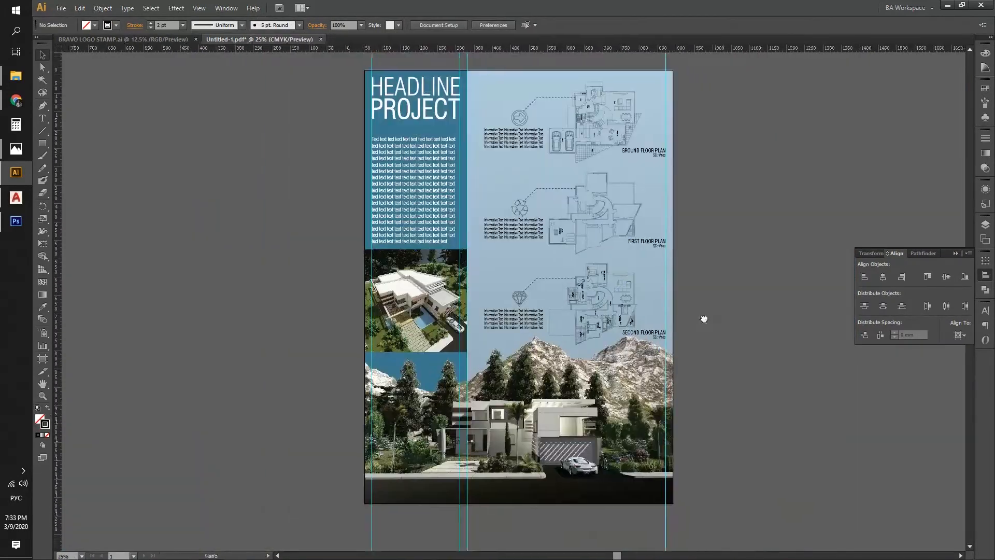
Step: Delete all the vertical guides crossing the board
{"action": "left_click_drag", "start_coordinate": [697, 518], "coordinate": [347, 536]}
{"action": "key", "text": "Delete"}
{"action": "left_click_drag", "start_coordinate": [703, 320], "coordinate": [666, 324]}
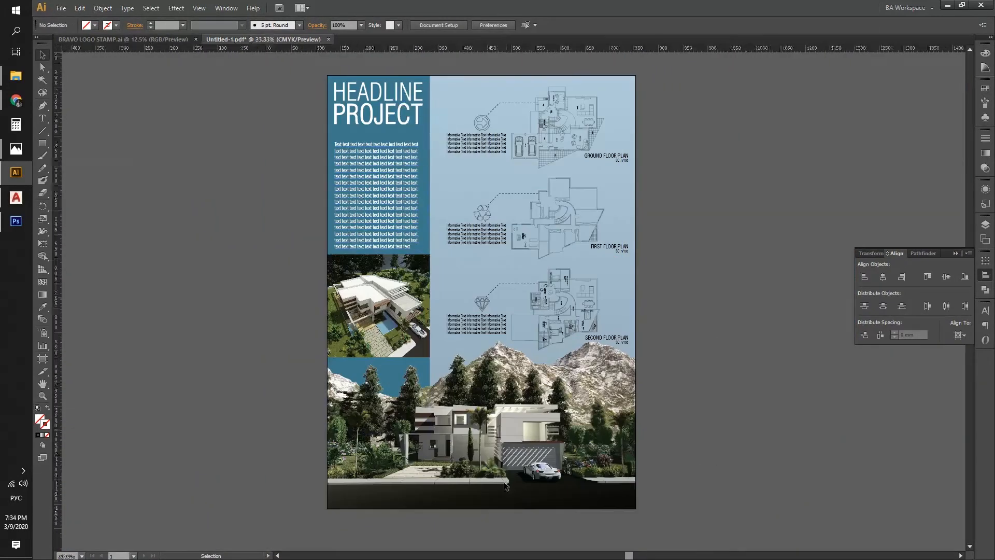
Step: Add a white "NAME" text line on the dark road strip at the board's base and left-align its paragraph
{"action": "scroll", "coordinate": [499, 496], "scroll_direction": "up", "scroll_amount": 1}
{"action": "left_click_drag", "start_coordinate": [500, 495], "coordinate": [521, 397]}
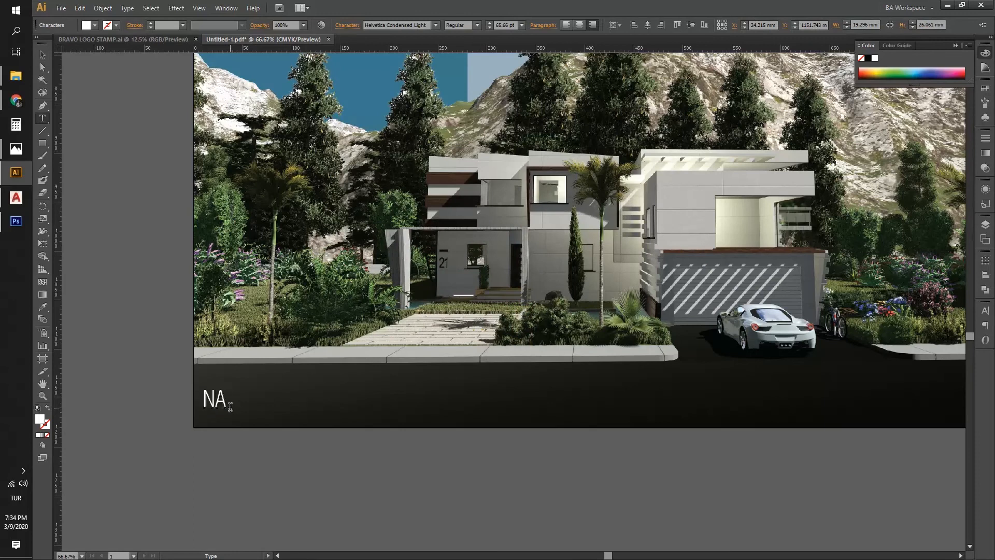
{"action": "type", "text": "R"}
{"action": "key", "text": "BackSpace"}
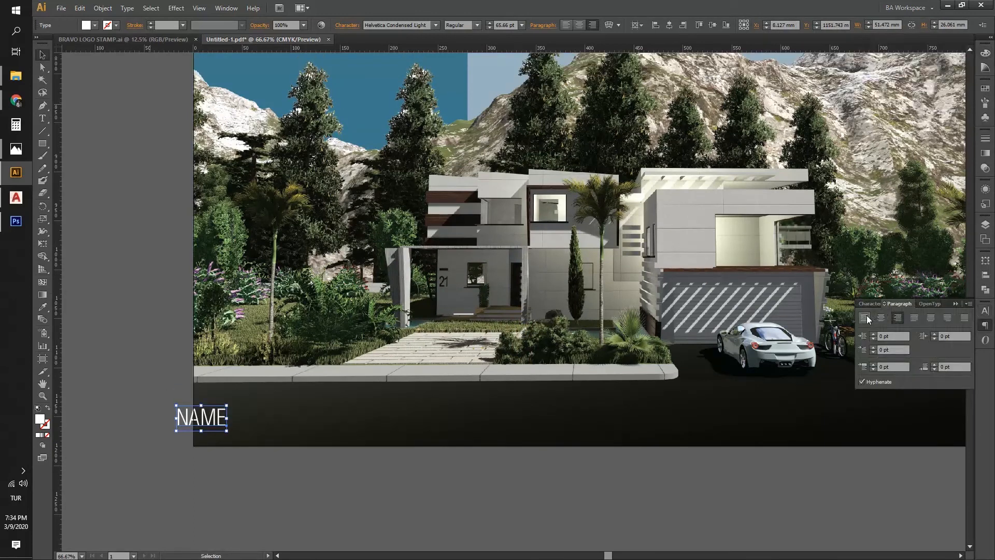
{"action": "left_click", "coordinate": [864, 317]}
Step: Extend the footer line to read "NAME SURNAME NUMBER DESIGN CODE INFORMATION CLASS DATE PROJECT SHEET NUMBER ETC."
{"action": "double_click", "coordinate": [251, 419]}
{"action": "type", "text": "SUR"}
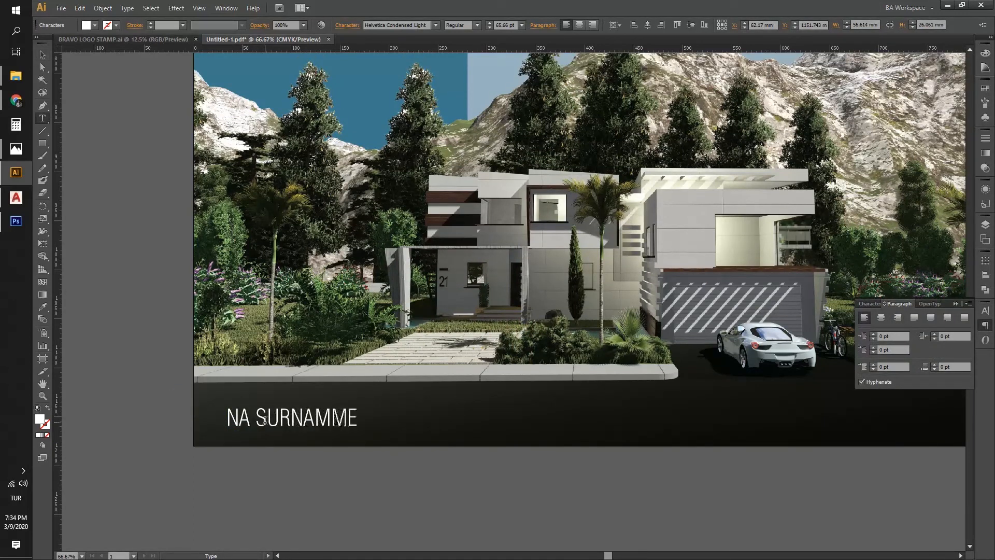
{"action": "double_click", "coordinate": [265, 422]}
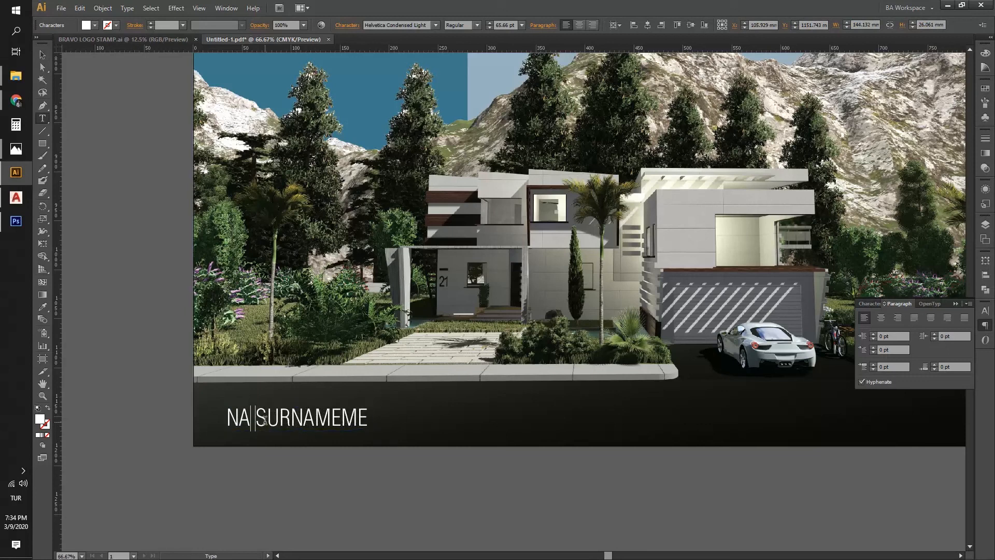
{"action": "type", "text": "ME"}
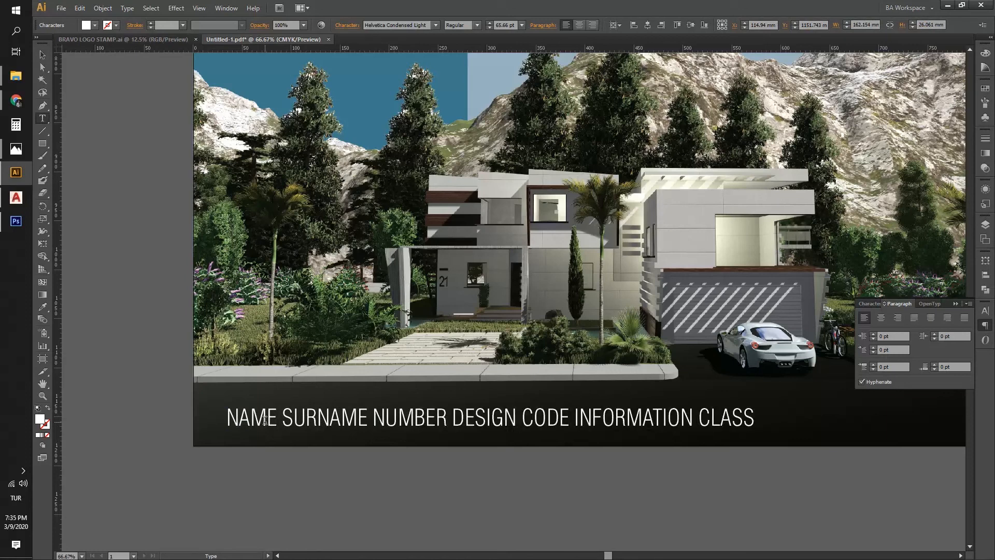
{"action": "type", "text": "JECT SHEET NUMBER"}
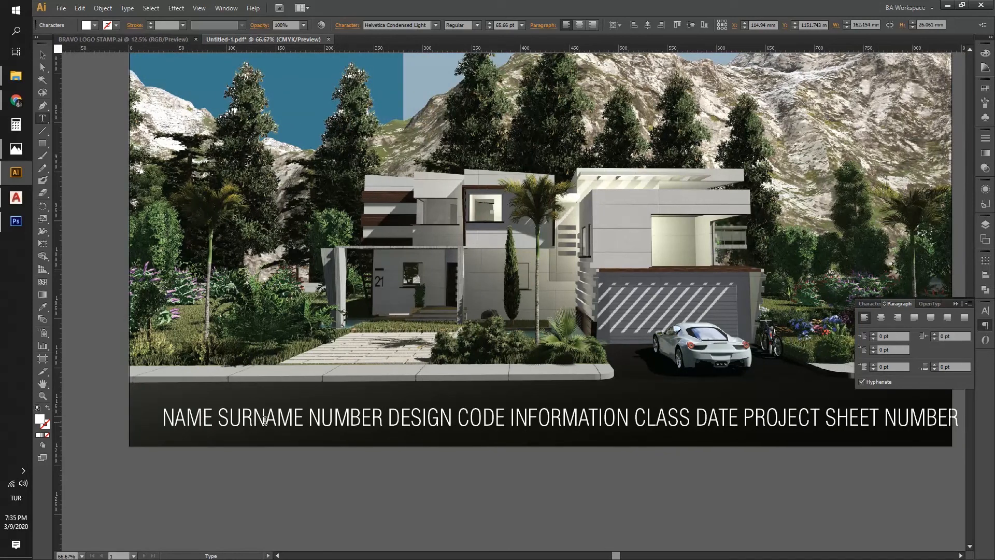
{"action": "type", "text": " T"}
{"action": "type", "text": "ETC."}
Step: Scale the footer line down to 49.67 pt and widen its tracking until it spans the board between the margins
{"action": "left_click", "coordinate": [43, 55]}
{"action": "left_click_drag", "start_coordinate": [959, 405], "coordinate": [752, 411]}
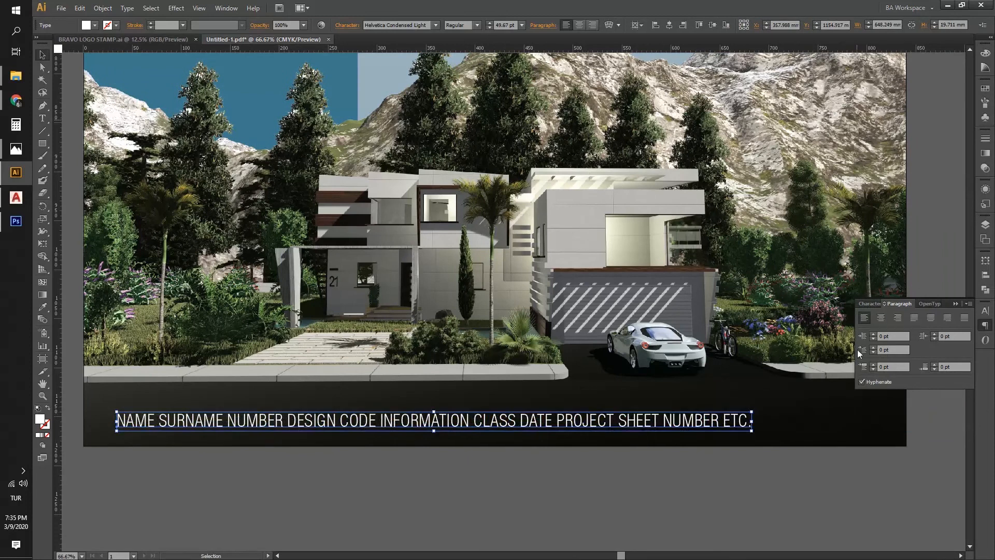
{"action": "left_click", "coordinate": [869, 304]}
{"action": "left_click", "coordinate": [953, 361]}
{"action": "scroll", "coordinate": [953, 362], "scroll_direction": "up", "scroll_amount": 10}
{"action": "key", "text": "shift+Up"}
Step: Centre the footer line horizontally on the board
{"action": "left_click", "coordinate": [985, 274]}
{"action": "left_click", "coordinate": [885, 280]}
{"action": "left_click", "coordinate": [862, 477]}
Step: Examine the finished board in full-screen mode, both close up and fitted whole to the screen
{"action": "scroll", "coordinate": [669, 302], "scroll_direction": "down", "scroll_amount": 3}
{"action": "key", "text": "f"}
{"action": "key", "text": "f"}
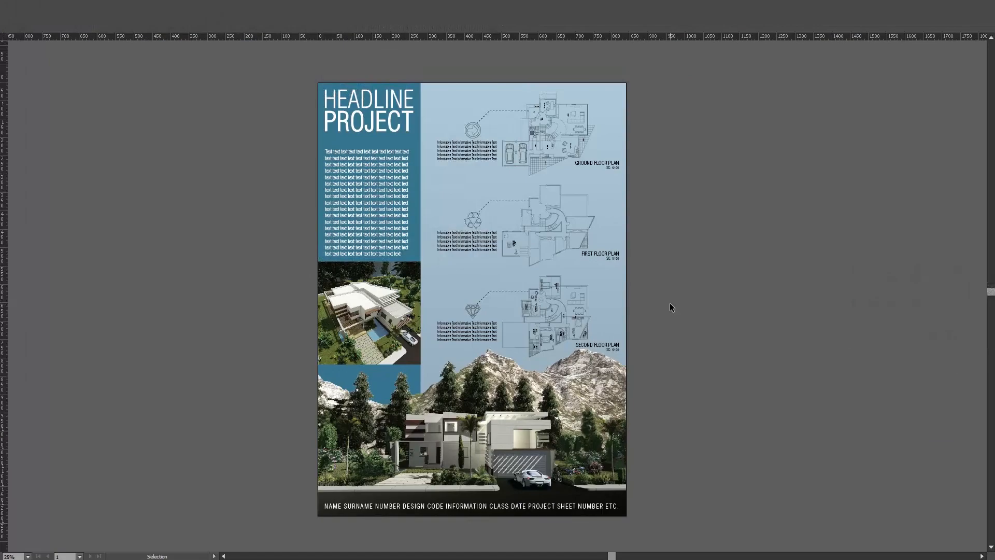
{"action": "key", "text": "space"}
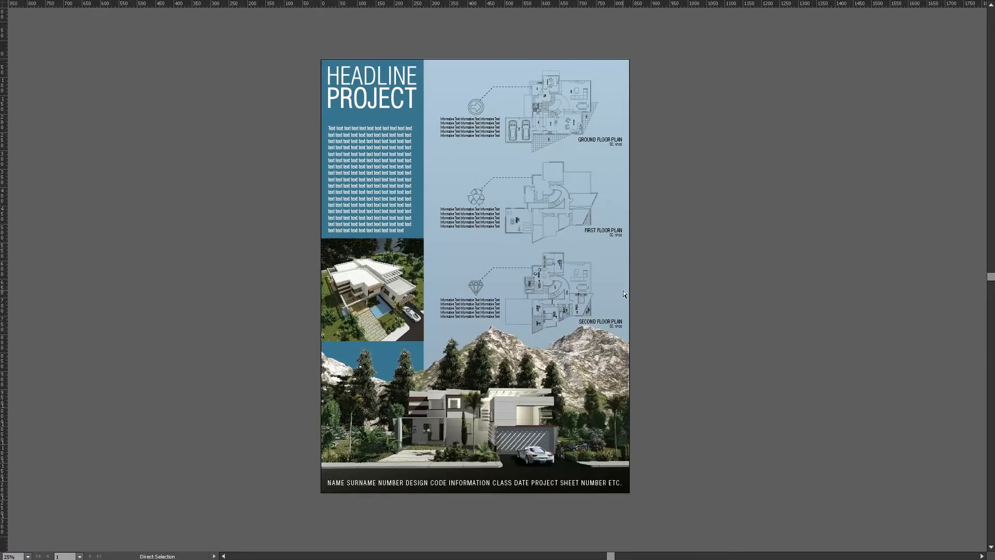
{"action": "scroll", "coordinate": [622, 289], "scroll_direction": "up", "scroll_amount": 1}
{"action": "left_click_drag", "start_coordinate": [621, 289], "coordinate": [632, 291]}
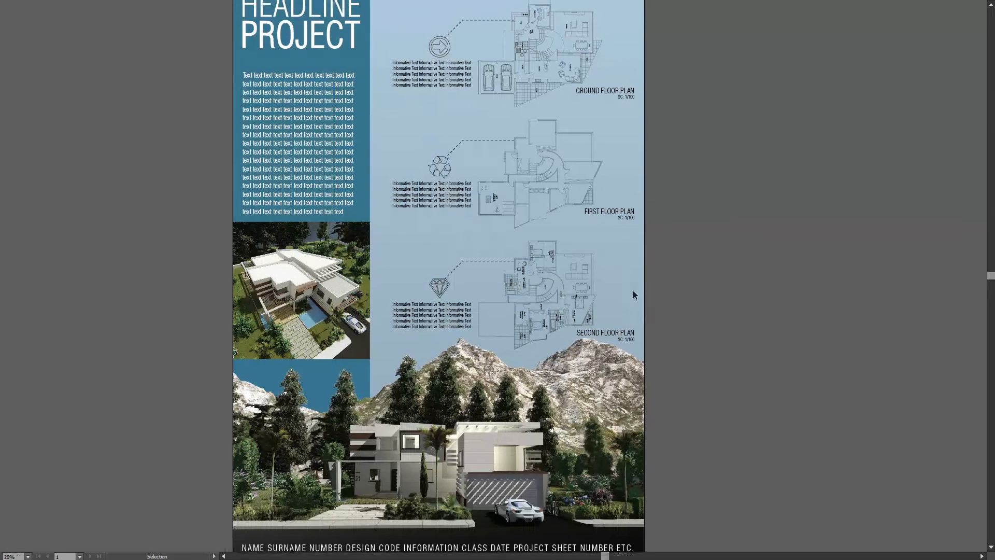
{"action": "key", "text": "ctrl+0"}
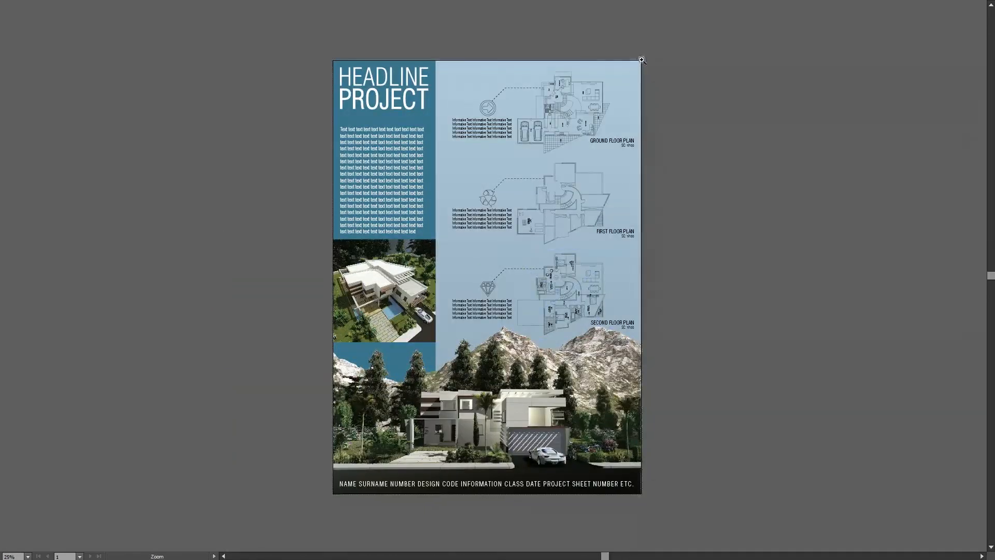
{"action": "key", "text": "ctrl+0"}
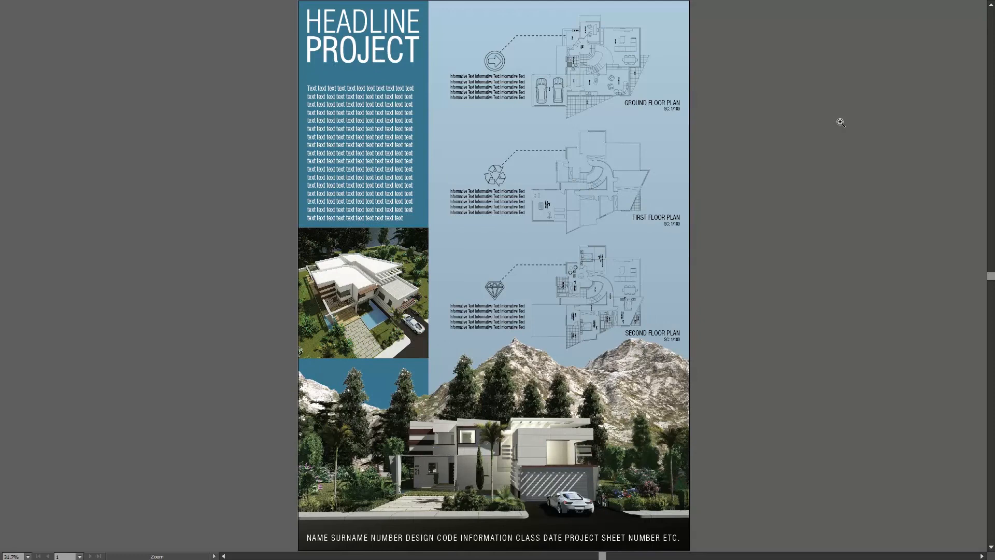